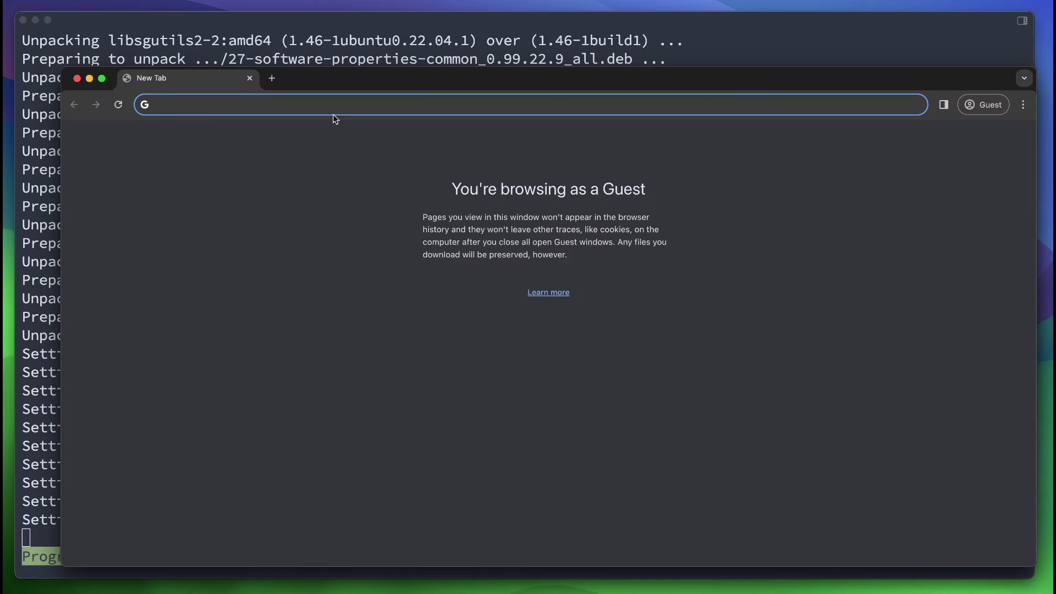
Nudge the Chrome window up-left and enter status.beamnetworks in the address bar.
{"action": "left_click_drag", "start_coordinate": [430, 77], "coordinate": [415, 60]}
{"action": "type", "text": "statu"}
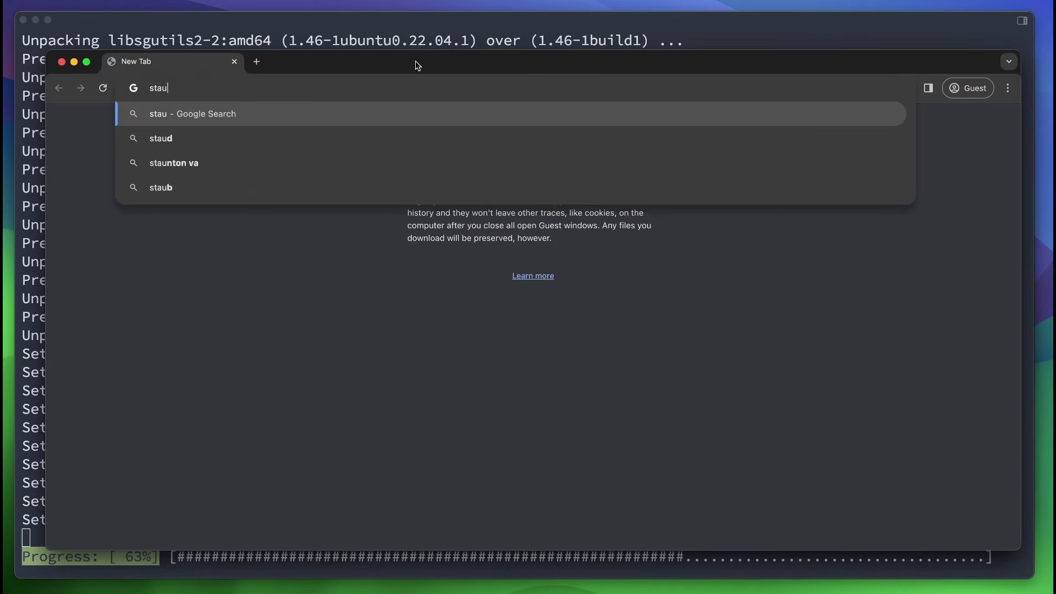
{"action": "type", "text": "s.beamnetworks.dev/status/main"}
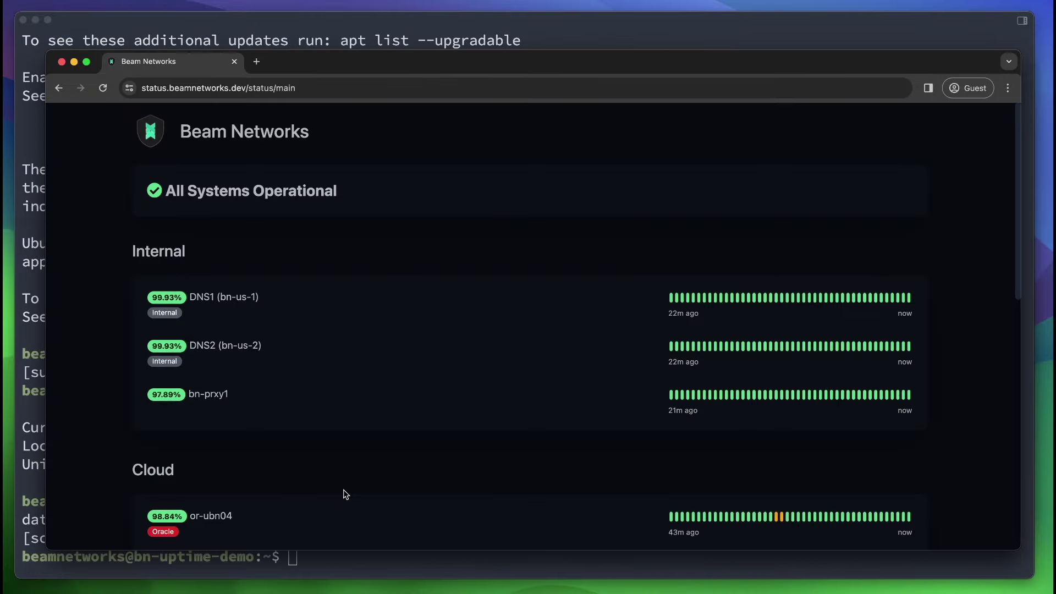
Review the status page address and highlight the All Systems Operational heading.
{"action": "scroll", "coordinate": [345, 494], "scroll_direction": "down", "scroll_amount": 3}
{"action": "scroll", "coordinate": [345, 493], "scroll_direction": "up", "scroll_amount": 5}
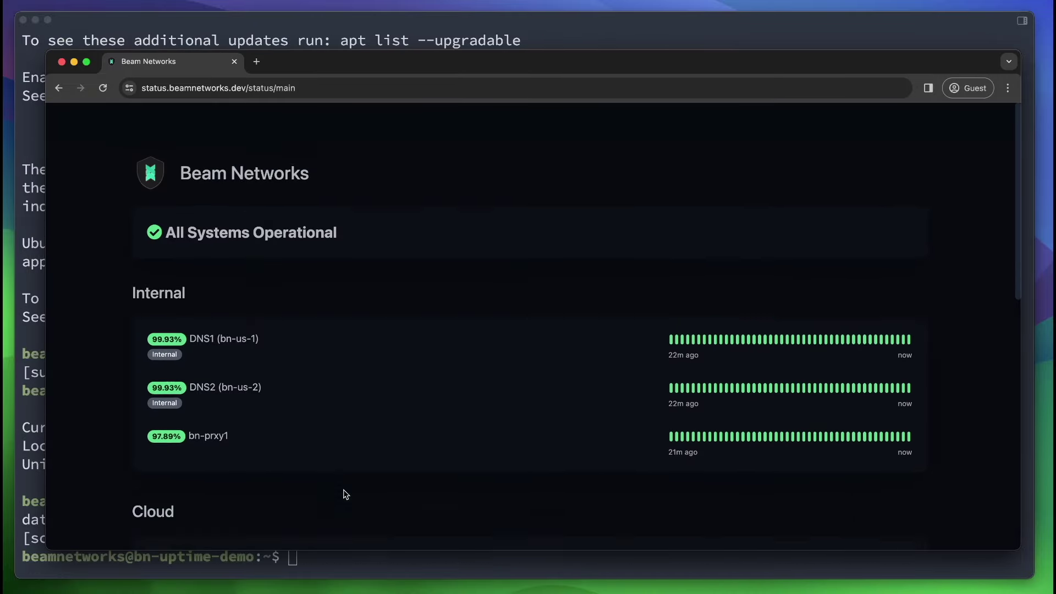
{"action": "left_click", "coordinate": [141, 95]}
{"action": "left_click", "coordinate": [344, 216]}
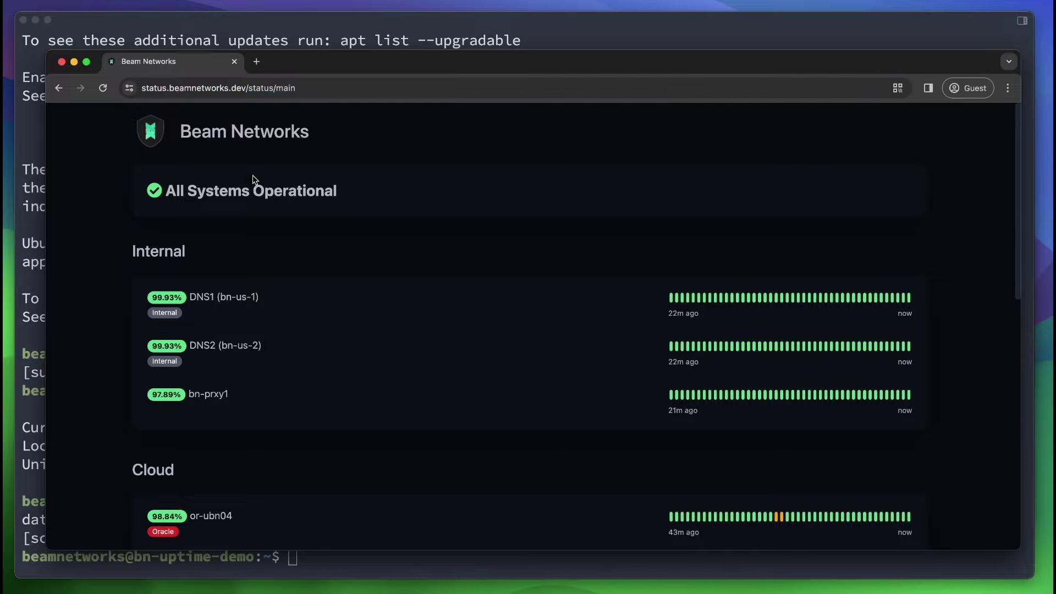
{"action": "scroll", "coordinate": [248, 415], "scroll_direction": "down", "scroll_amount": 5}
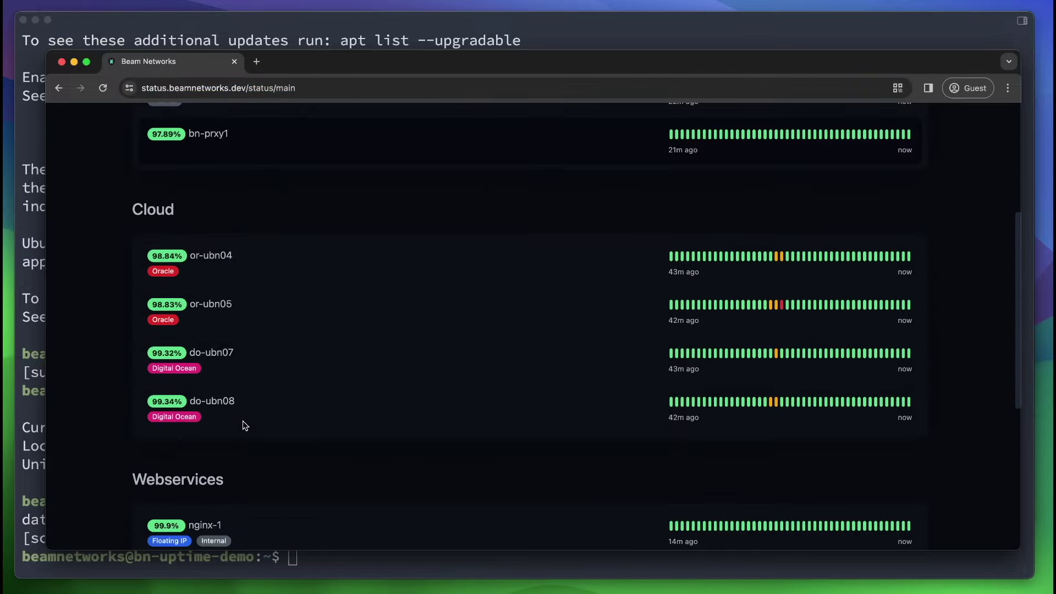
{"action": "scroll", "coordinate": [244, 426], "scroll_direction": "up", "scroll_amount": 5}
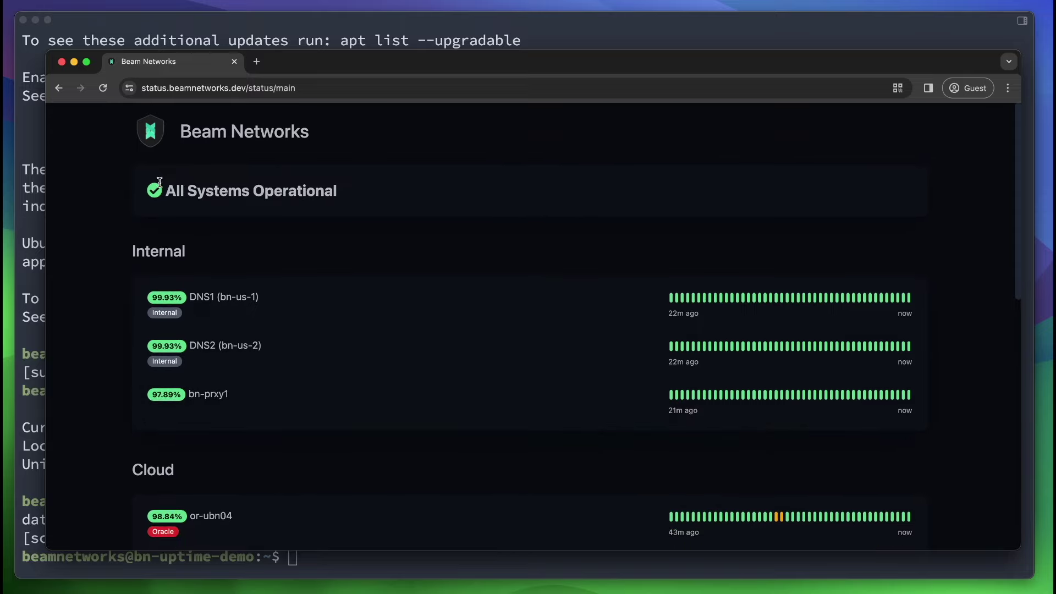
{"action": "left_click_drag", "start_coordinate": [158, 187], "coordinate": [389, 199]}
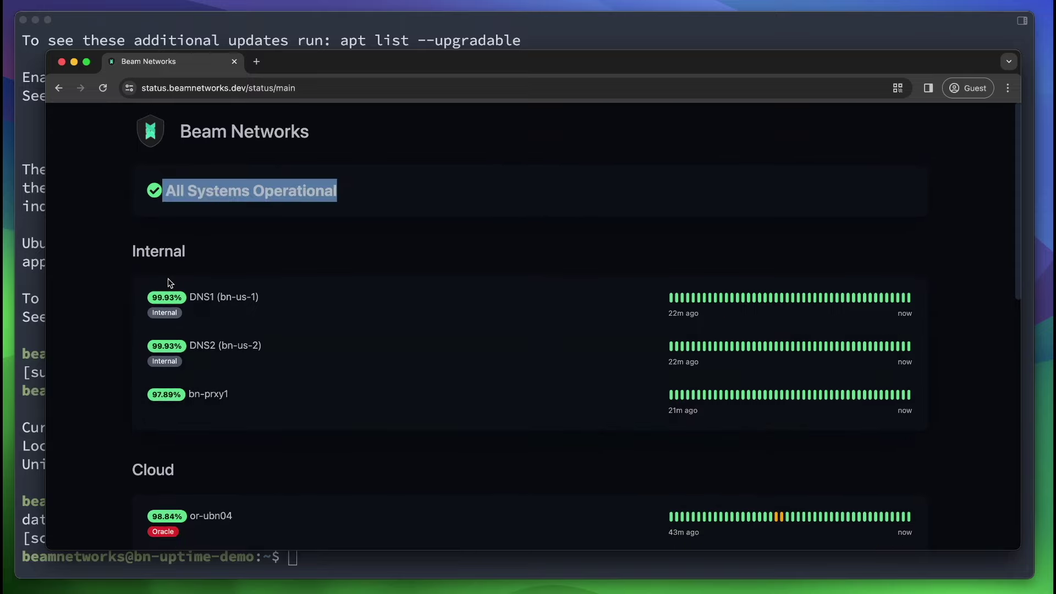
Highlight the Internal and Cloud monitor groups, including the Internal group down to bn-prxy1.
{"action": "scroll", "coordinate": [169, 284], "scroll_direction": "down", "scroll_amount": 2}
{"action": "left_click_drag", "start_coordinate": [145, 146], "coordinate": [216, 443]}
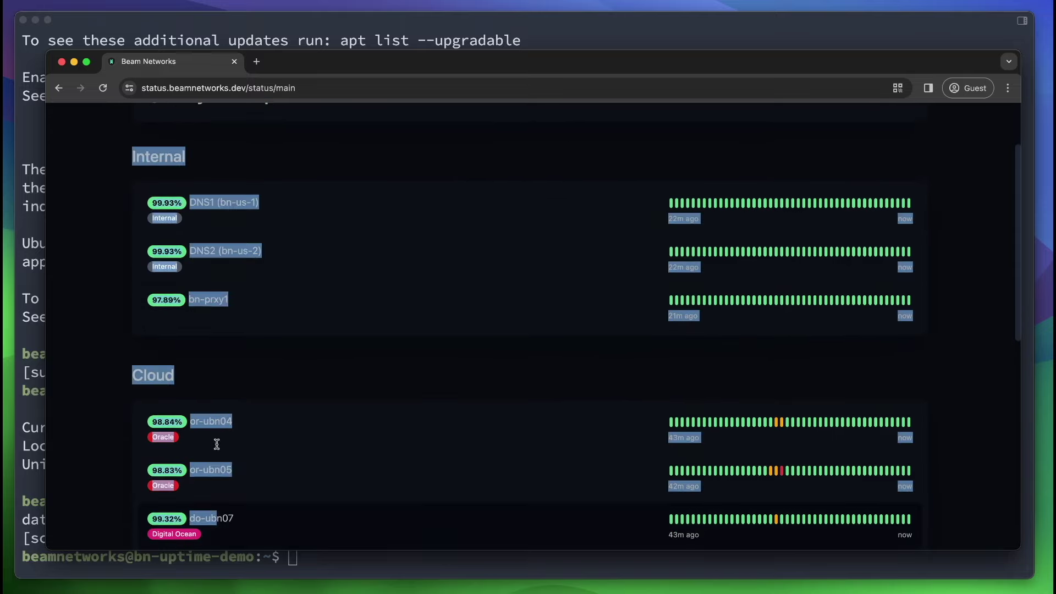
{"action": "left_click", "coordinate": [217, 443]}
{"action": "left_click_drag", "start_coordinate": [139, 139], "coordinate": [271, 319]}
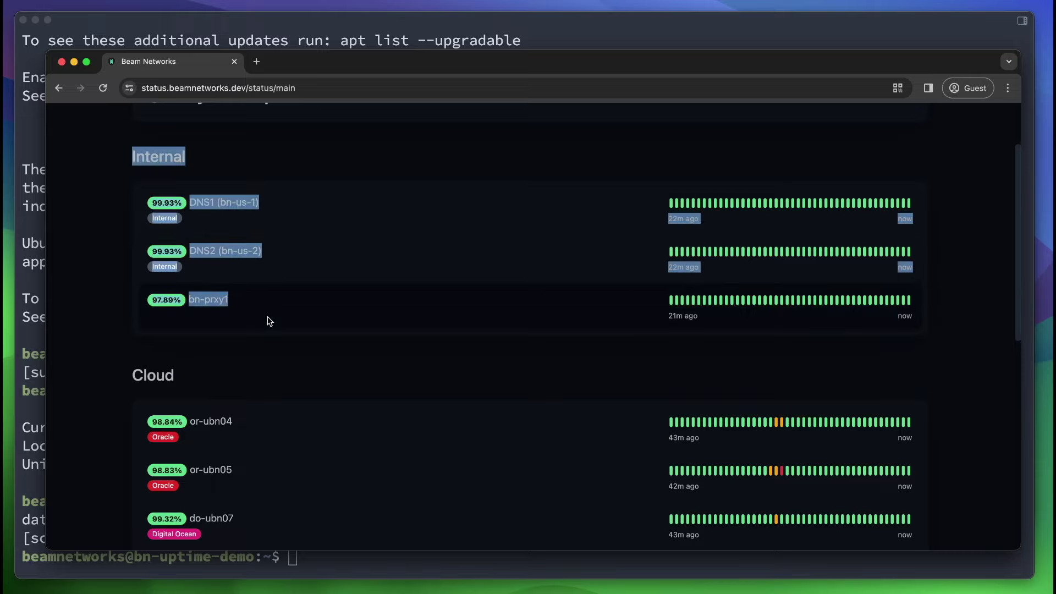
{"action": "left_click", "coordinate": [271, 319]}
{"action": "left_click_drag", "start_coordinate": [191, 204], "coordinate": [306, 206]}
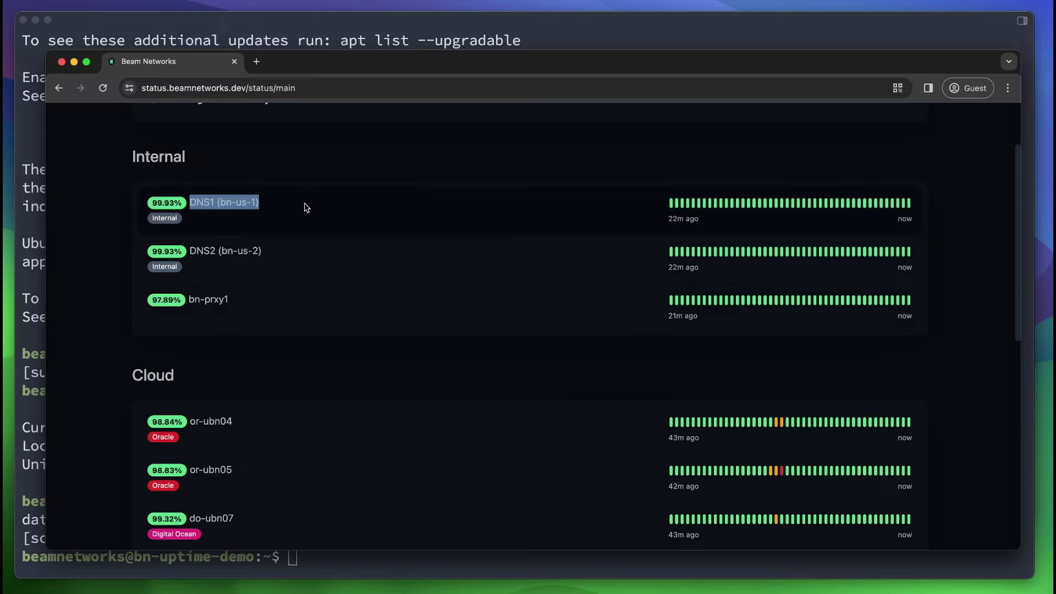
{"action": "left_click_drag", "start_coordinate": [262, 251], "coordinate": [187, 250]}
{"action": "scroll", "coordinate": [177, 248], "scroll_direction": "down", "scroll_amount": 3}
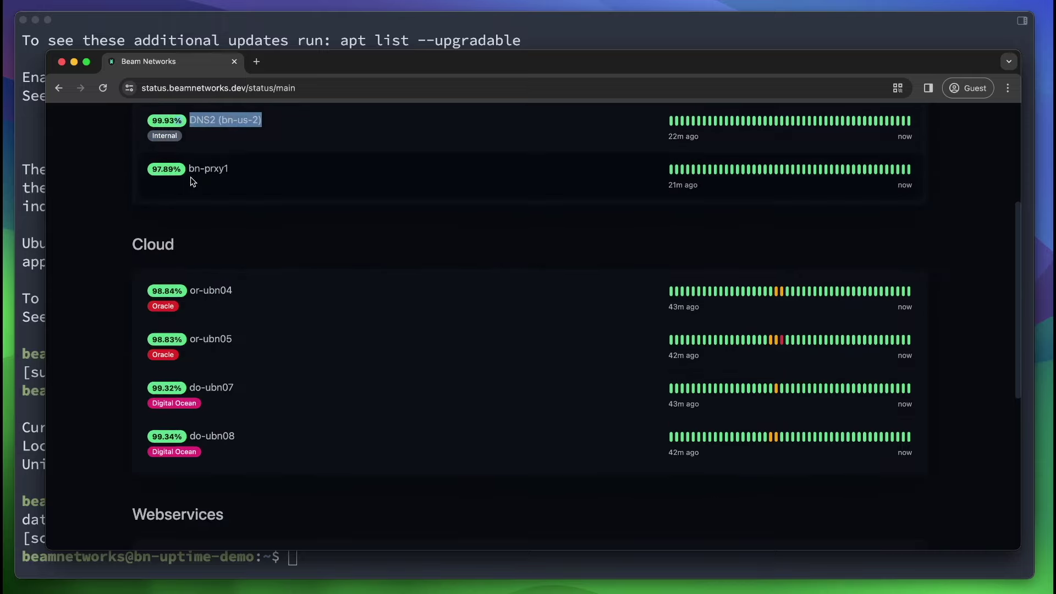
{"action": "left_click_drag", "start_coordinate": [189, 169], "coordinate": [247, 170]}
{"action": "scroll", "coordinate": [248, 170], "scroll_direction": "down", "scroll_amount": 3}
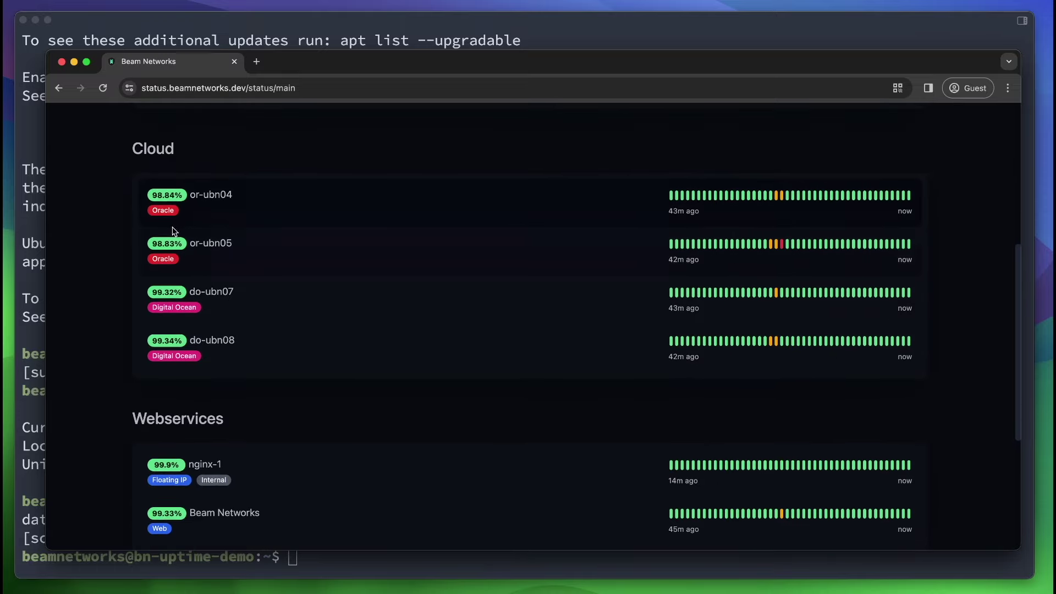
{"action": "scroll", "coordinate": [246, 172], "scroll_direction": "down", "scroll_amount": 5}
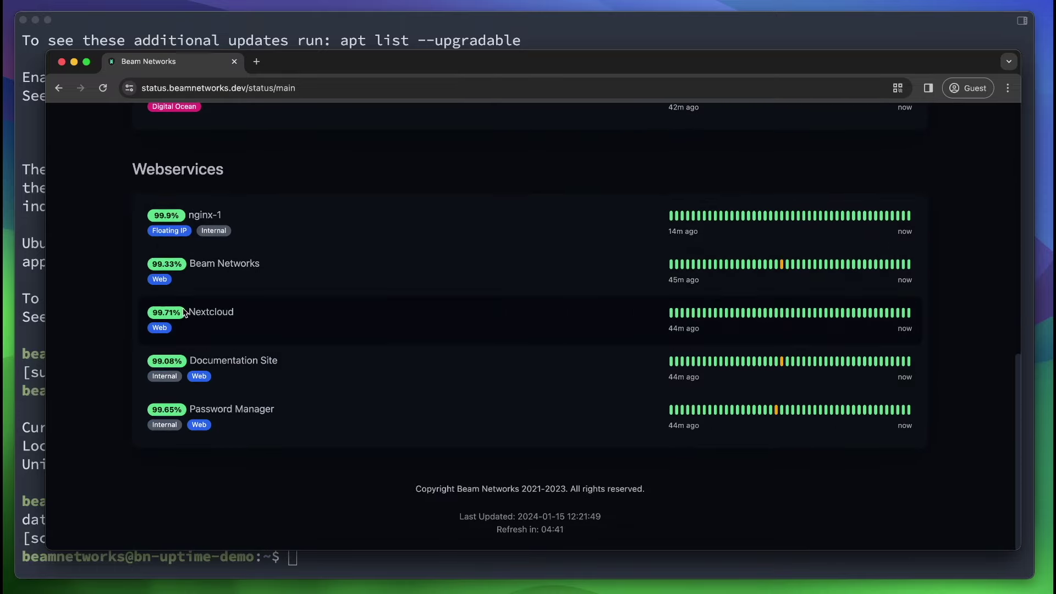
Highlight the Nextcloud, Documentation Site, Password Manager, Beam Networks and nginx-1 monitors, then open a new tab.
{"action": "left_click_drag", "start_coordinate": [188, 312], "coordinate": [235, 312]}
{"action": "left_click_drag", "start_coordinate": [190, 363], "coordinate": [286, 362]}
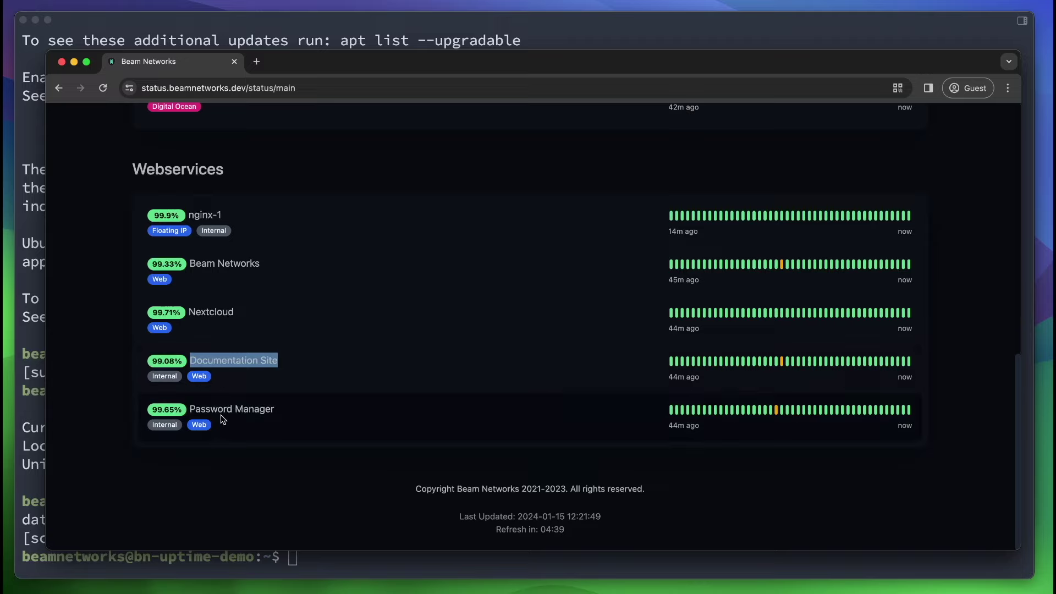
{"action": "left_click_drag", "start_coordinate": [195, 410], "coordinate": [406, 416]}
{"action": "left_click_drag", "start_coordinate": [191, 265], "coordinate": [389, 266]}
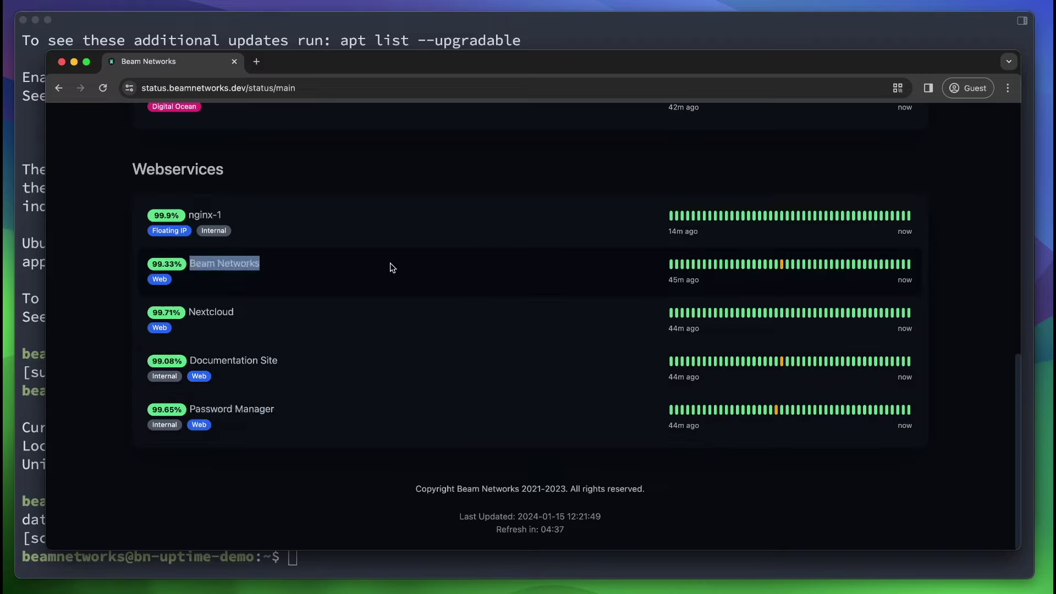
{"action": "left_click_drag", "start_coordinate": [194, 214], "coordinate": [248, 217]}
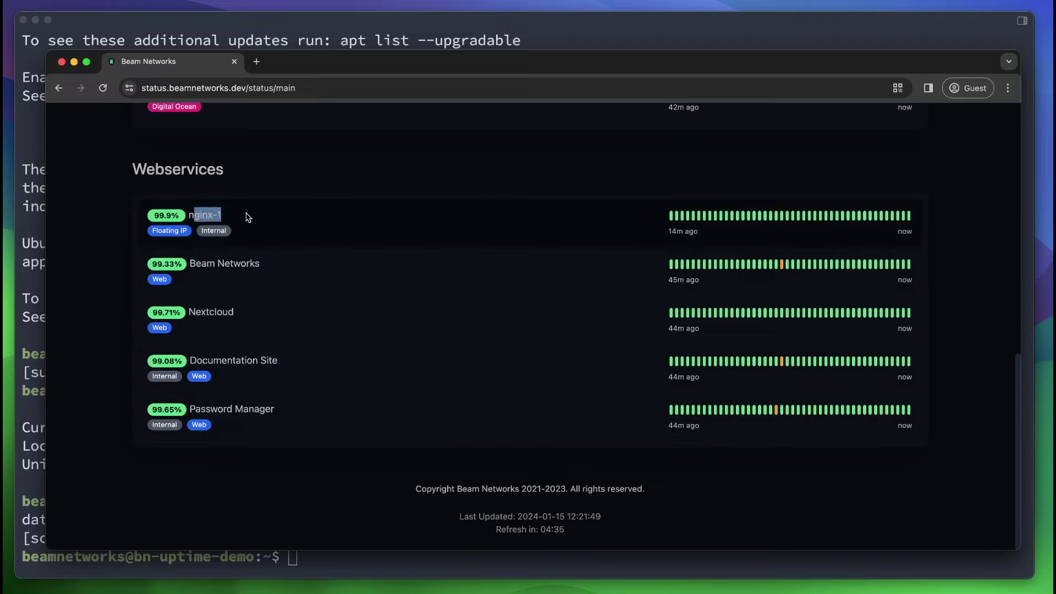
{"action": "scroll", "coordinate": [242, 220], "scroll_direction": "up", "scroll_amount": 10}
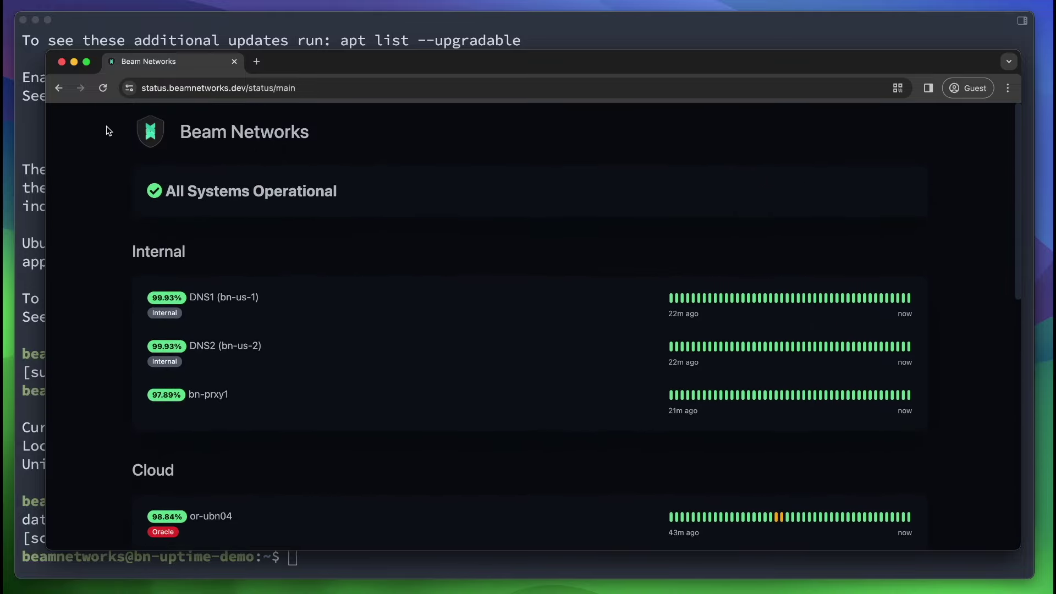
{"action": "scroll", "coordinate": [302, 364], "scroll_direction": "down", "scroll_amount": 5}
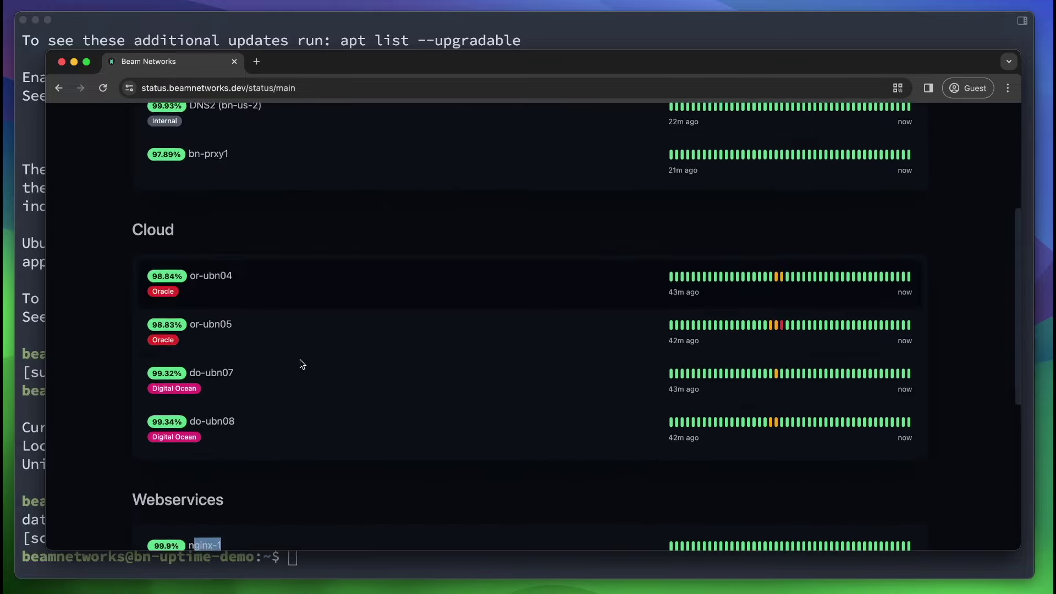
{"action": "scroll", "coordinate": [302, 364], "scroll_direction": "up", "scroll_amount": 5}
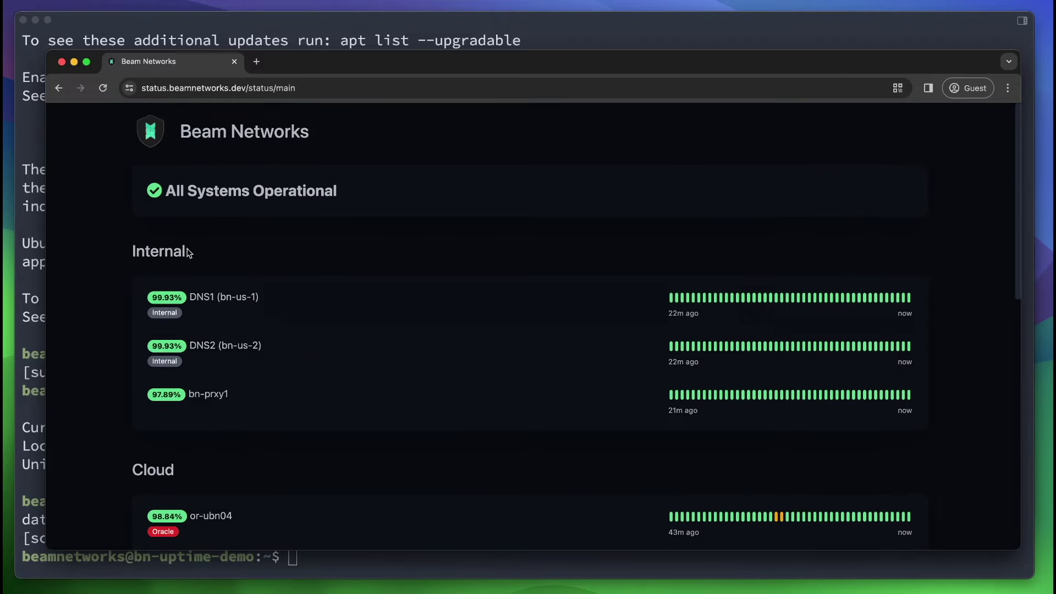
{"action": "scroll", "coordinate": [188, 275], "scroll_direction": "down", "scroll_amount": 3}
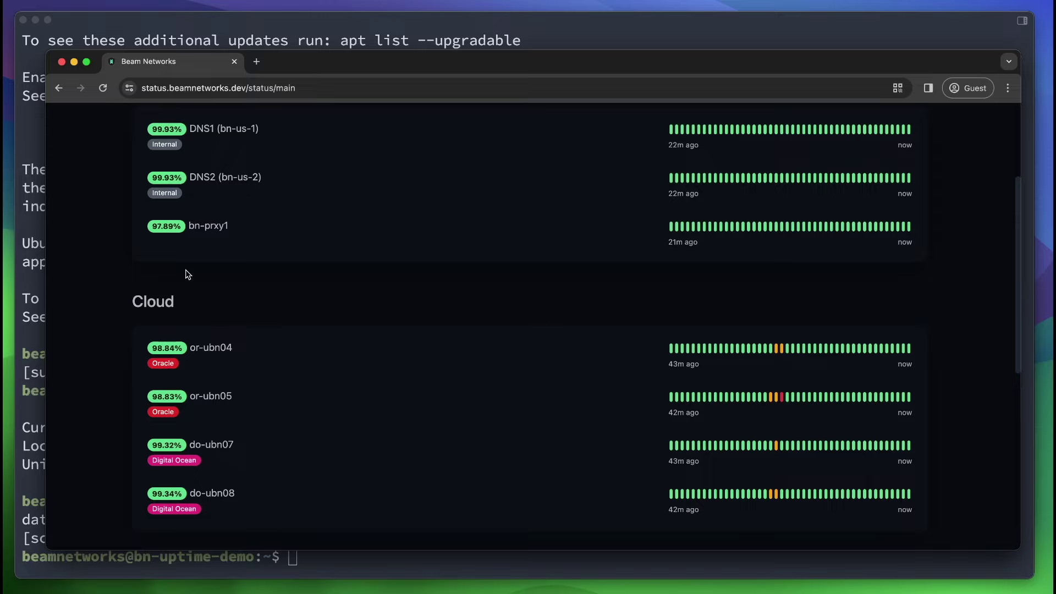
{"action": "scroll", "coordinate": [214, 143], "scroll_direction": "up", "scroll_amount": 3}
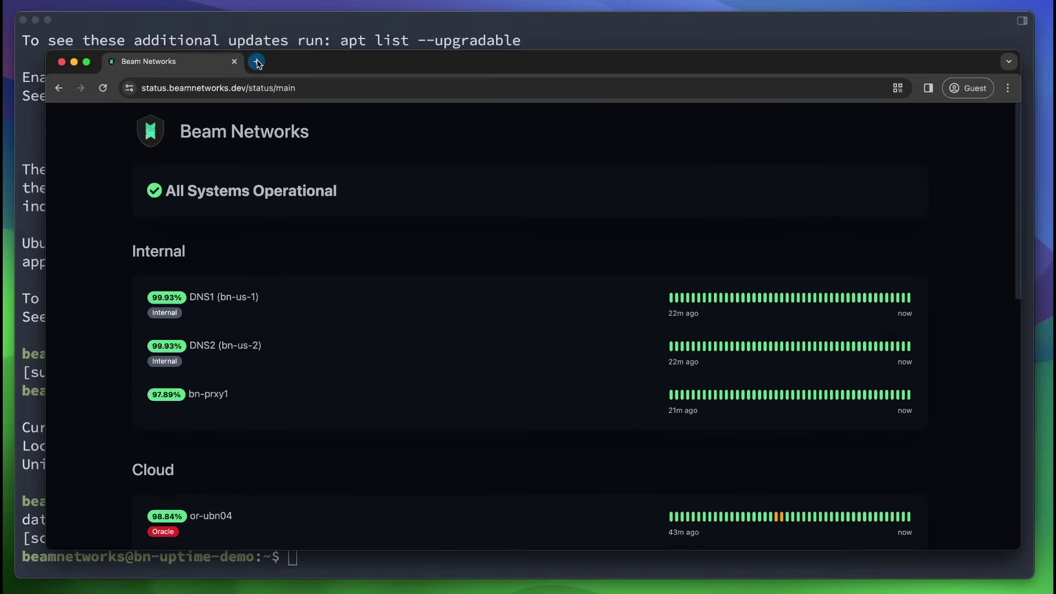
{"action": "left_click", "coordinate": [257, 61]}
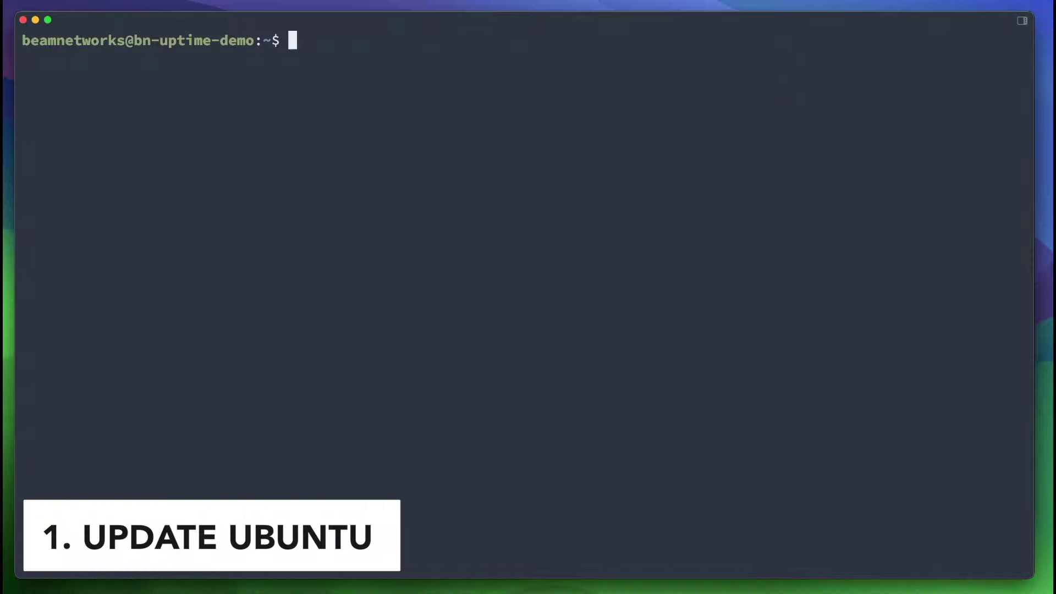
{"action": "type", "text": "usd"}
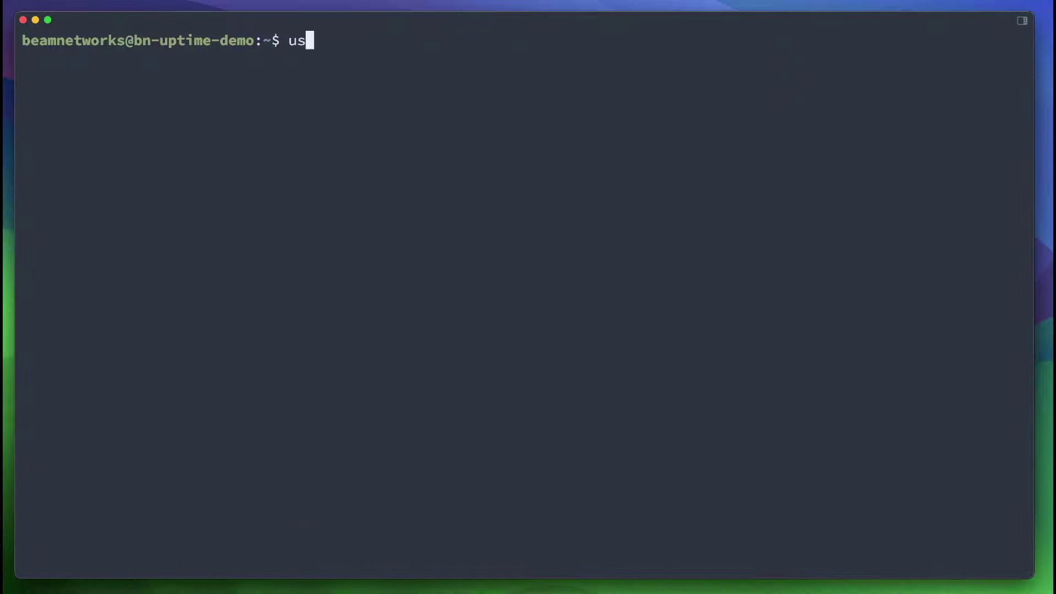
{"action": "key", "text": "BackSpace"}
{"action": "key", "text": "BackSpace"}
{"action": "key", "text": "BackSpace"}
{"action": "type", "text": "sudo"}
{"action": "key", "text": "BackSpace"}
{"action": "key", "text": "BackSpace"}
{"action": "type", "text": "o apt update -y &"}
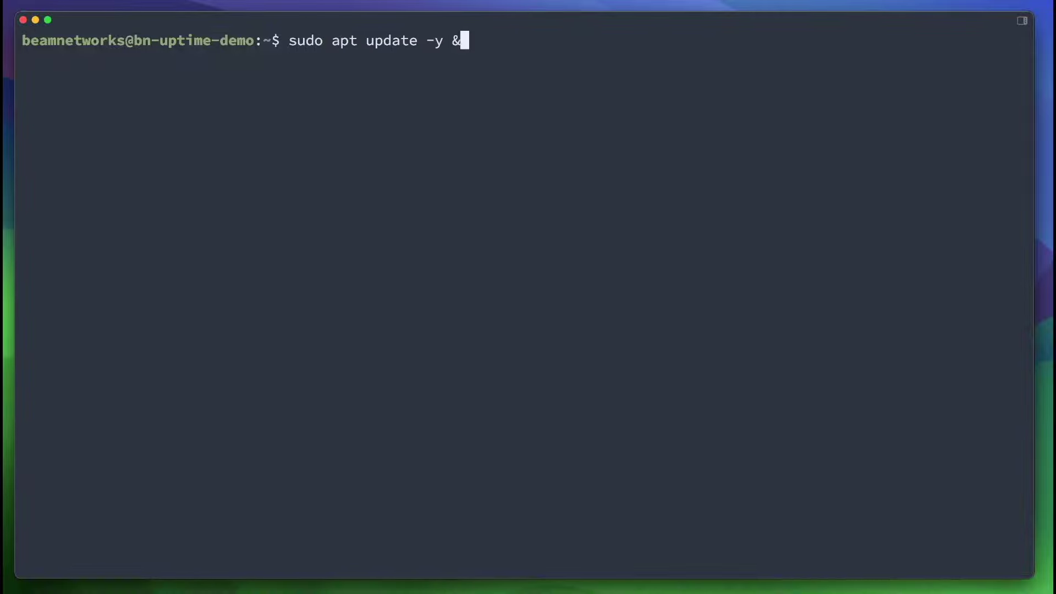
{"action": "type", "text": "& sudo apt upgrade -y"}
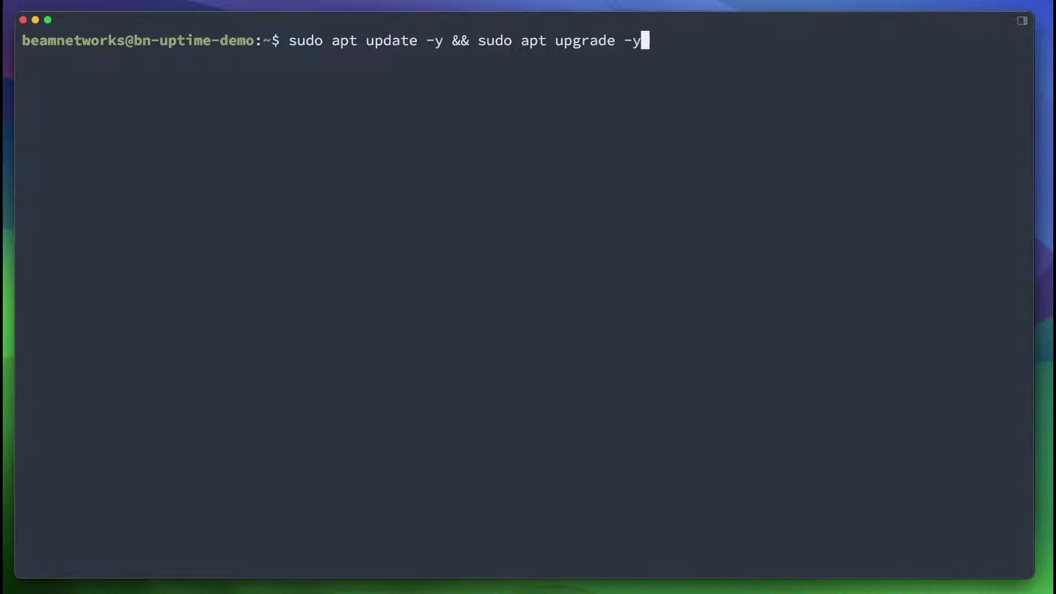
{"action": "key", "text": "ctrl+c"}
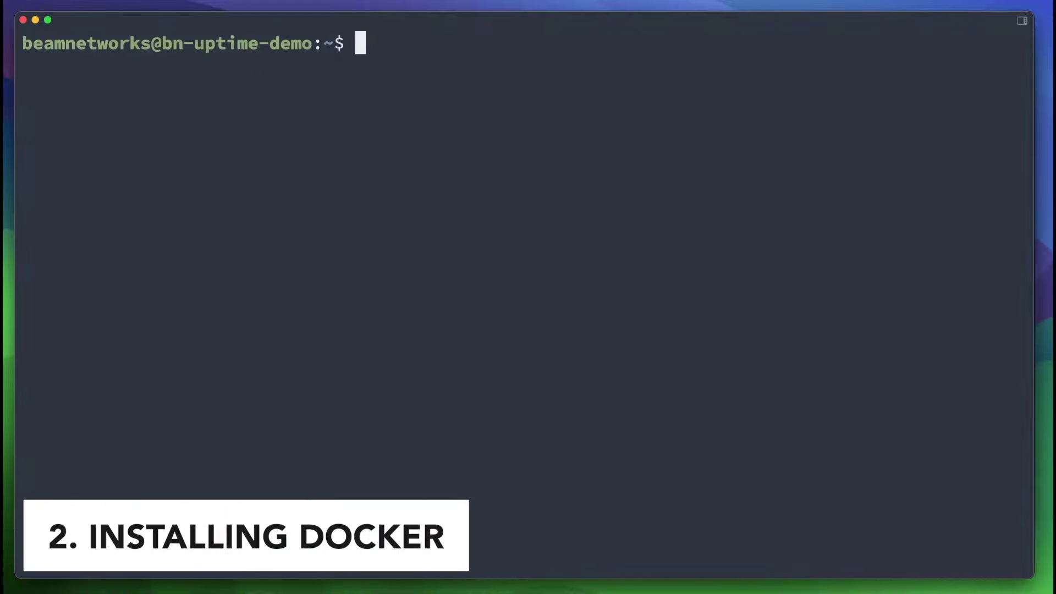
Install docker.io with sudo apt, confirming the packages and deferring service restarts.
{"action": "type", "text": "sudo apt install docok"}
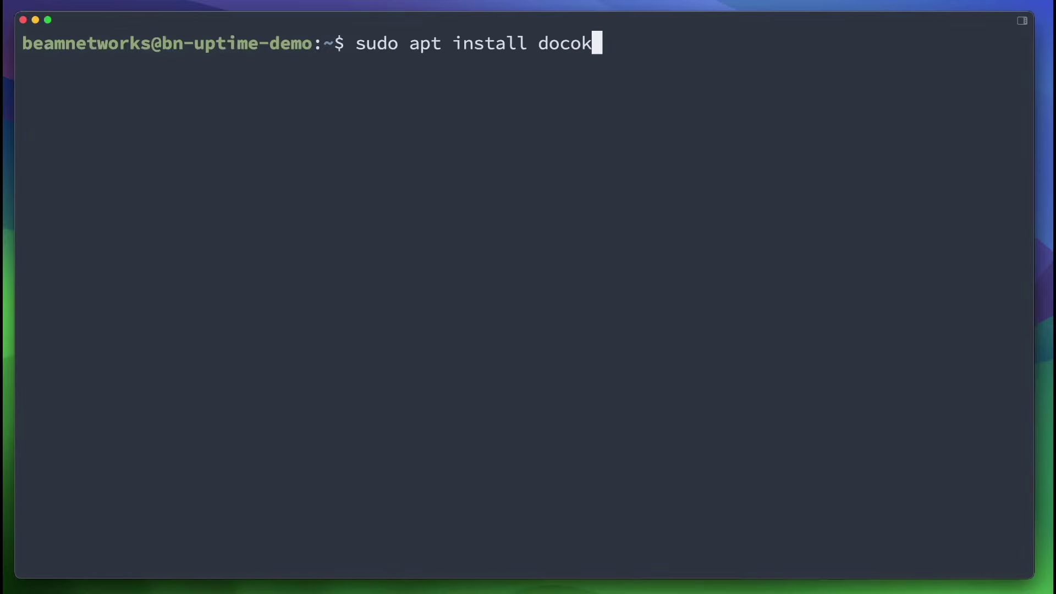
{"action": "key", "text": "BackSpace"}
{"action": "key", "text": "BackSpace"}
{"action": "type", "text": "ker.io"}
{"action": "key", "text": "Return"}
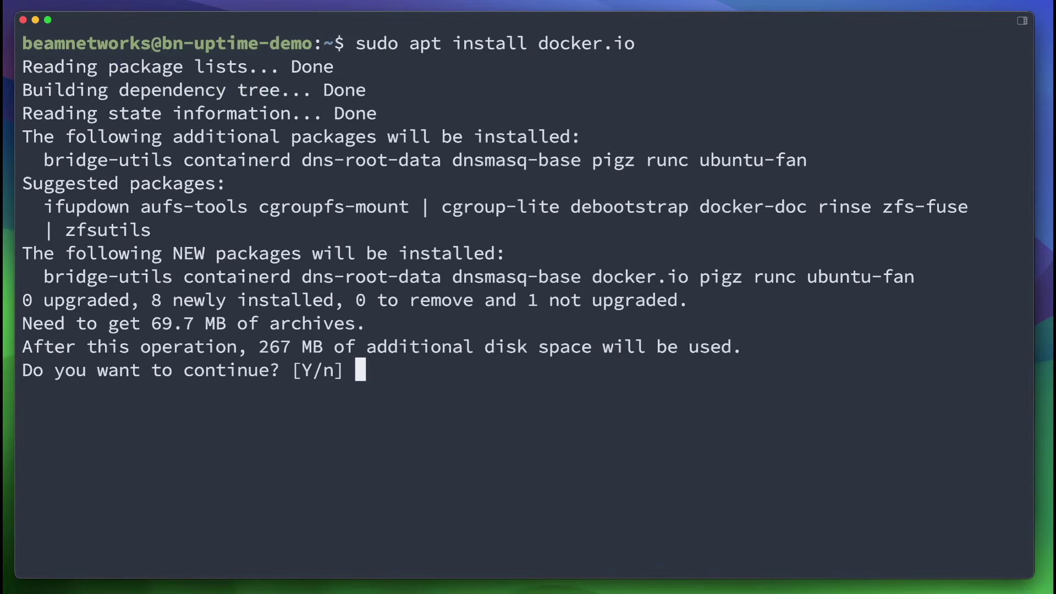
{"action": "key", "text": "Return"}
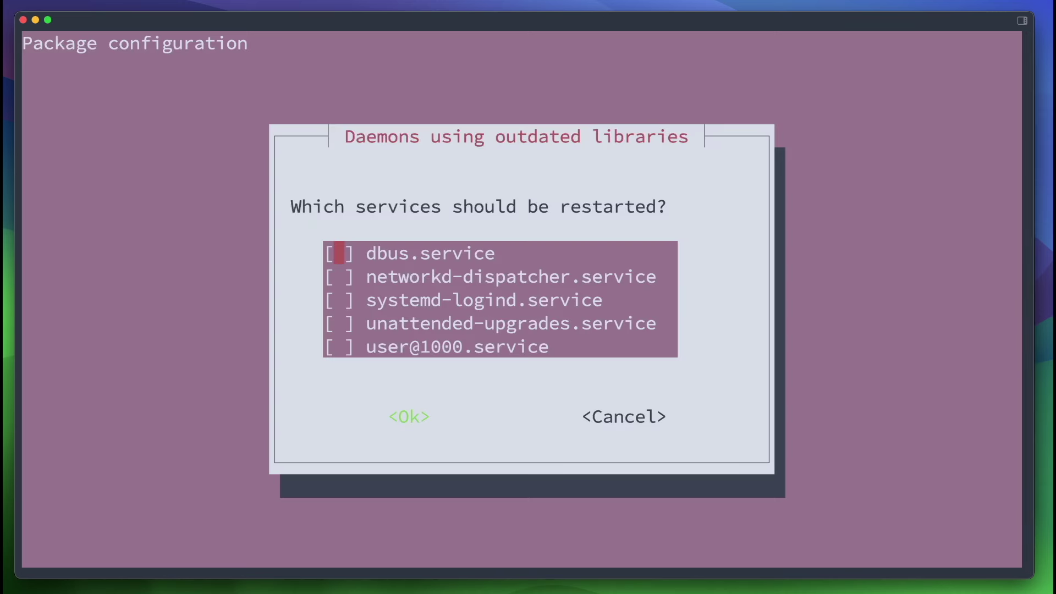
{"action": "key", "text": "Return"}
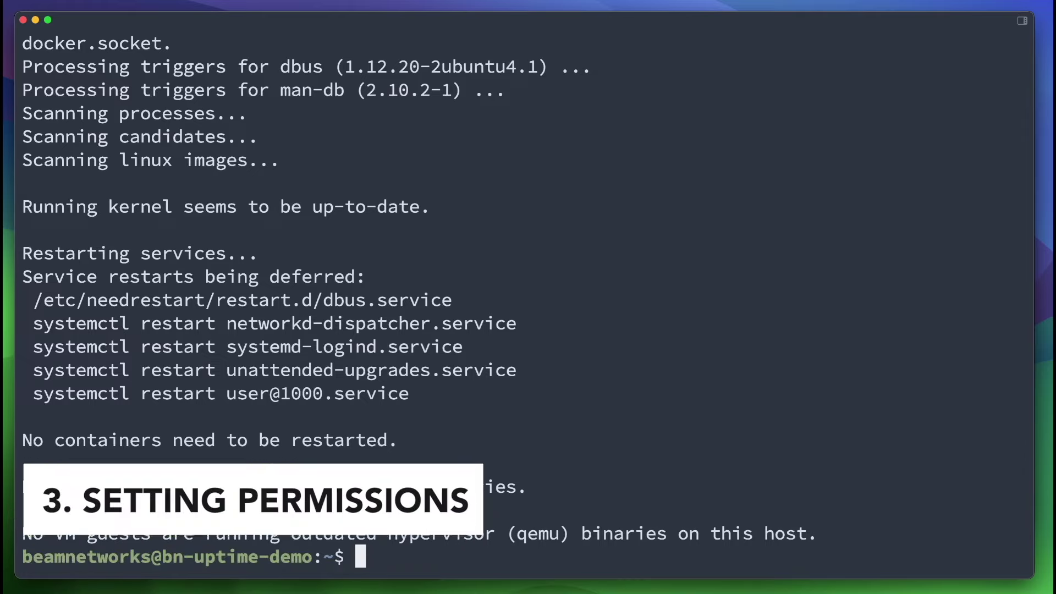
Add the logged-in user to the docker group with sudo usermod -aG docker.
{"action": "type", "text": "sudo usermod -a"}
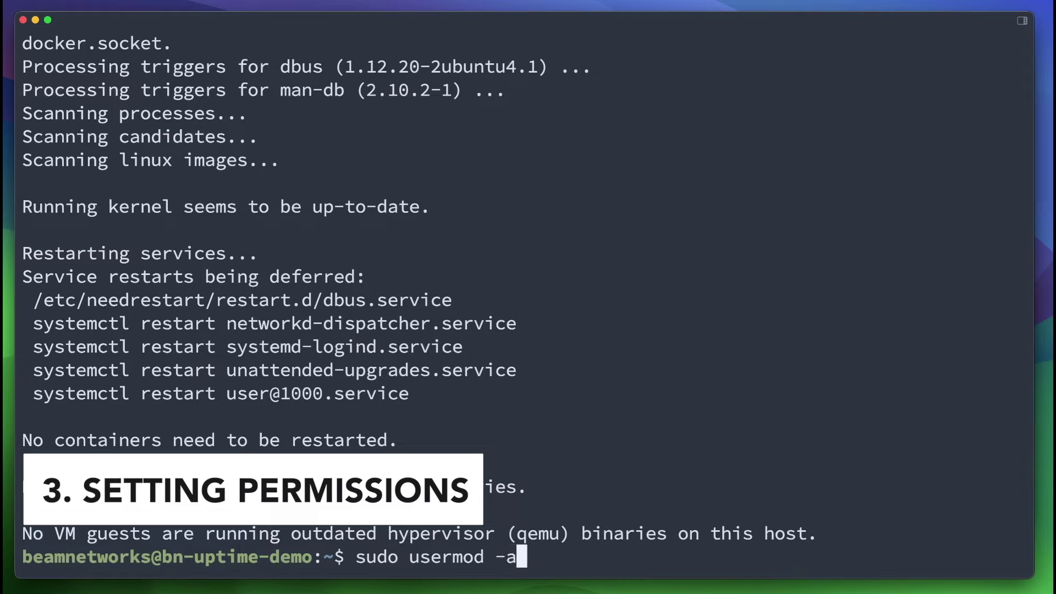
{"action": "type", "text": "G d"}
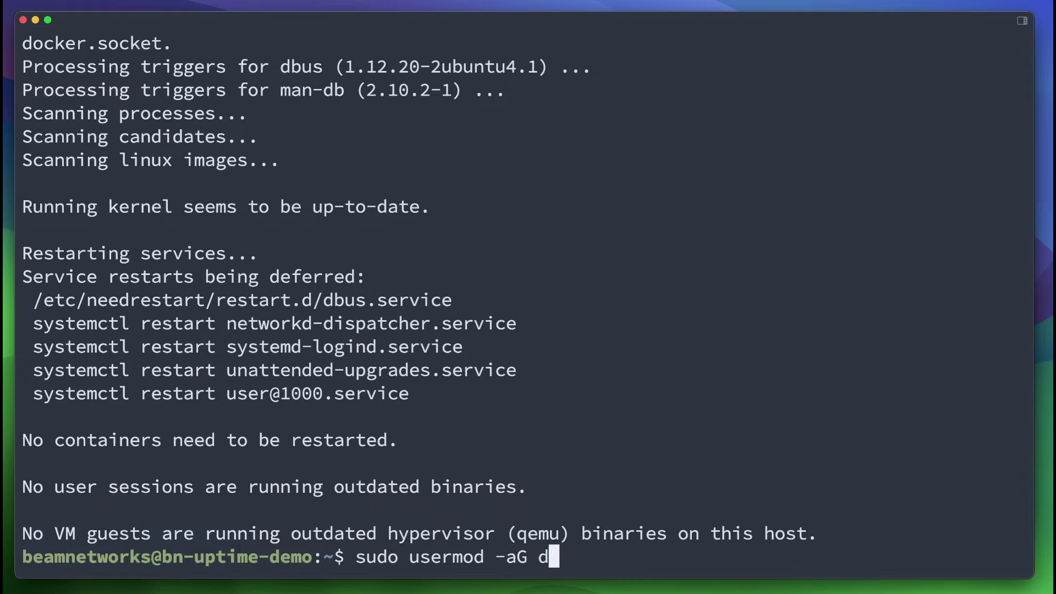
{"action": "type", "text": "ocker beamnetworks"}
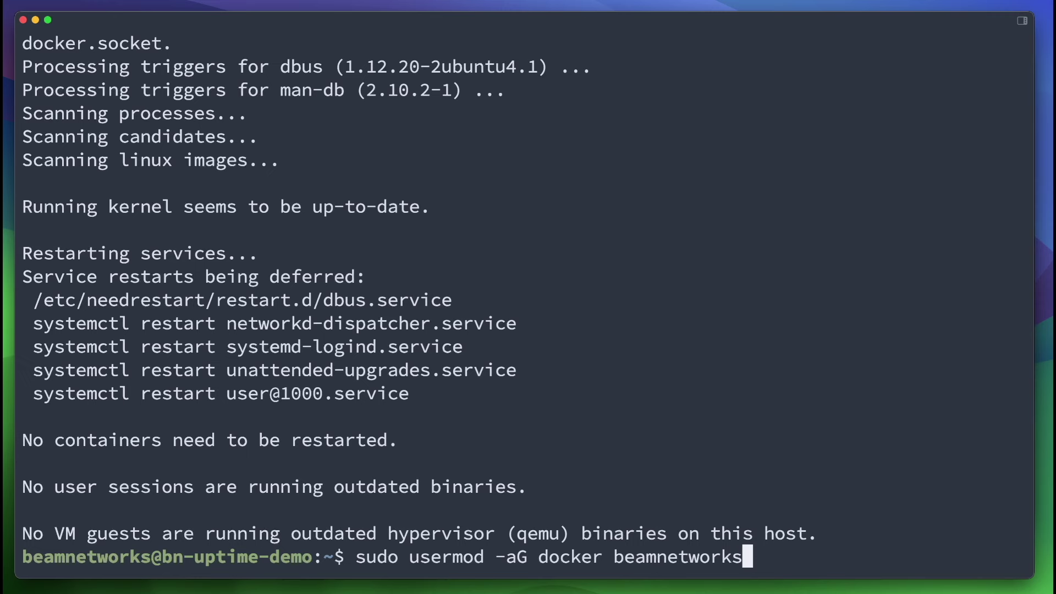
{"action": "key", "text": "Return"}
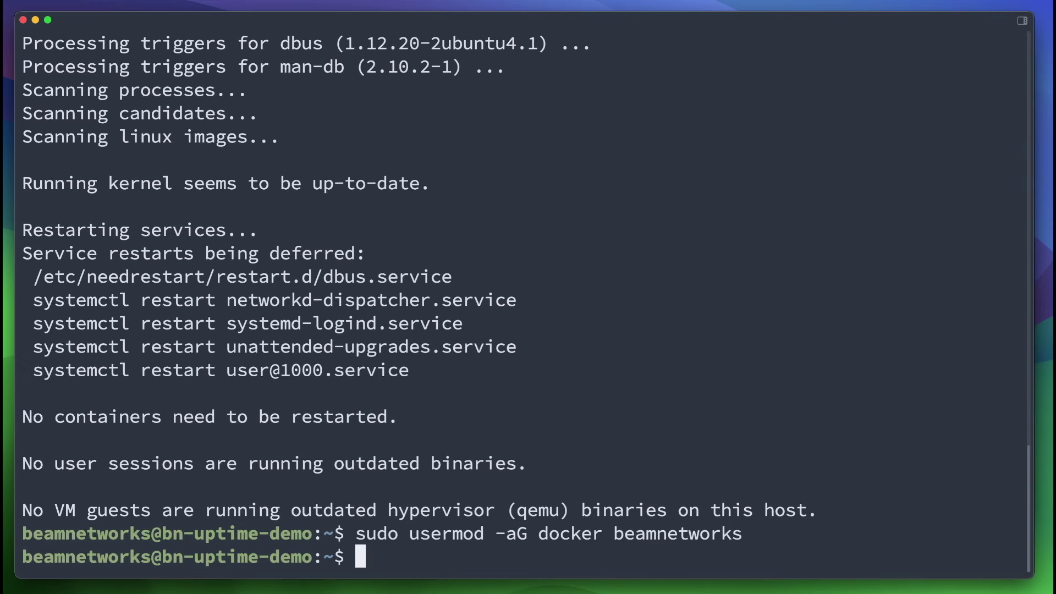
{"action": "type", "text": "sudo user"}
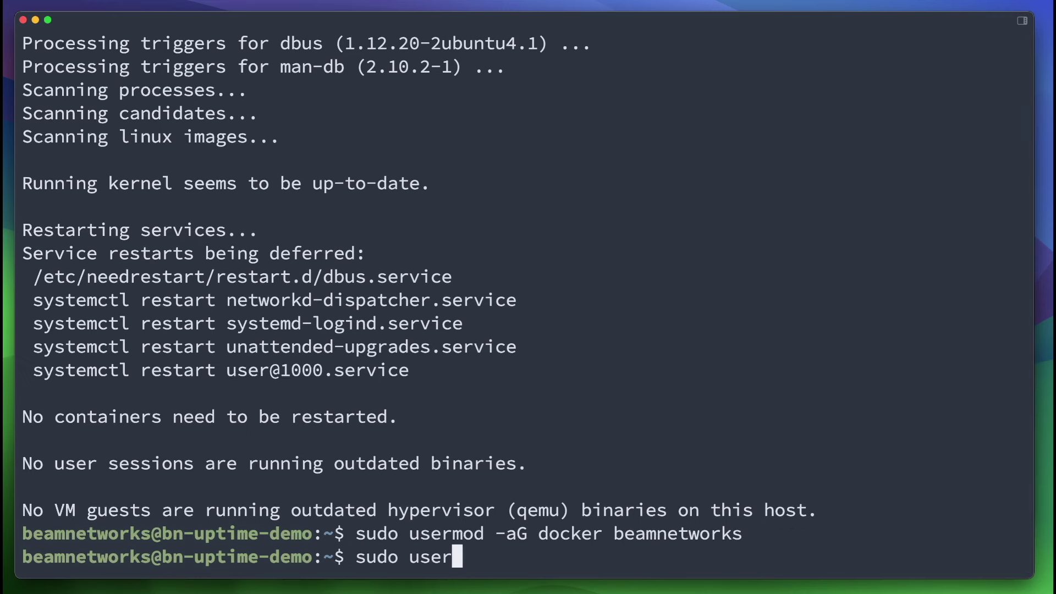
{"action": "key", "text": "ctrl+u"}
Point out the group-membership command, then paste the prepared uptime-kuma docker run command.
{"action": "left_click_drag", "start_coordinate": [613, 533], "coordinate": [721, 534]}
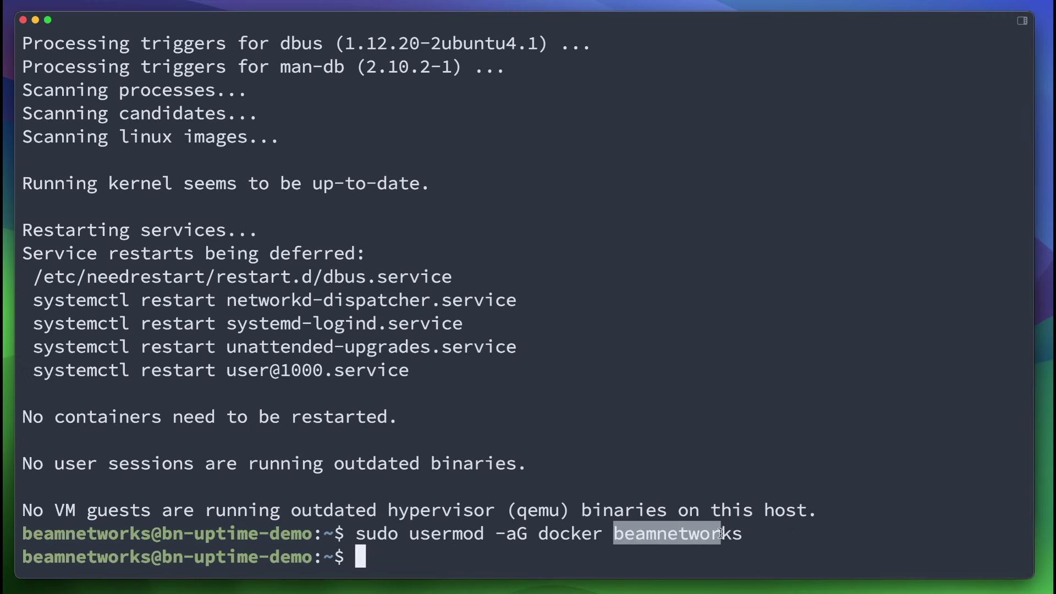
{"action": "type", "text": "docker"}
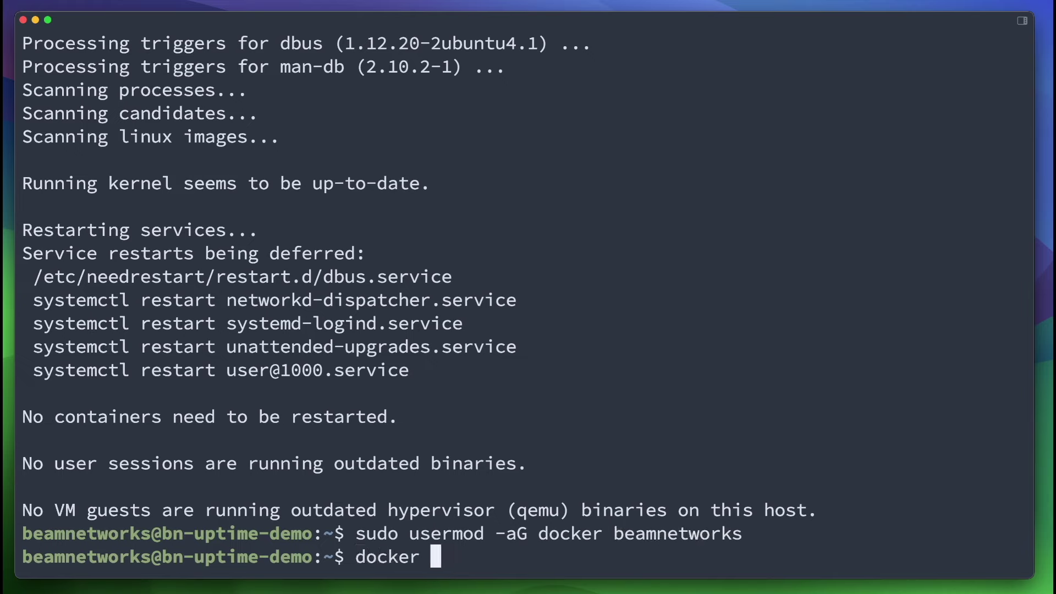
{"action": "key", "text": "BackSpace"}
{"action": "key", "text": "BackSpace"}
{"action": "key", "text": "BackSpace"}
{"action": "key", "text": "BackSpace"}
{"action": "key", "text": "BackSpace"}
{"action": "key", "text": "BackSpace"}
{"action": "key", "text": "BackSpace"}
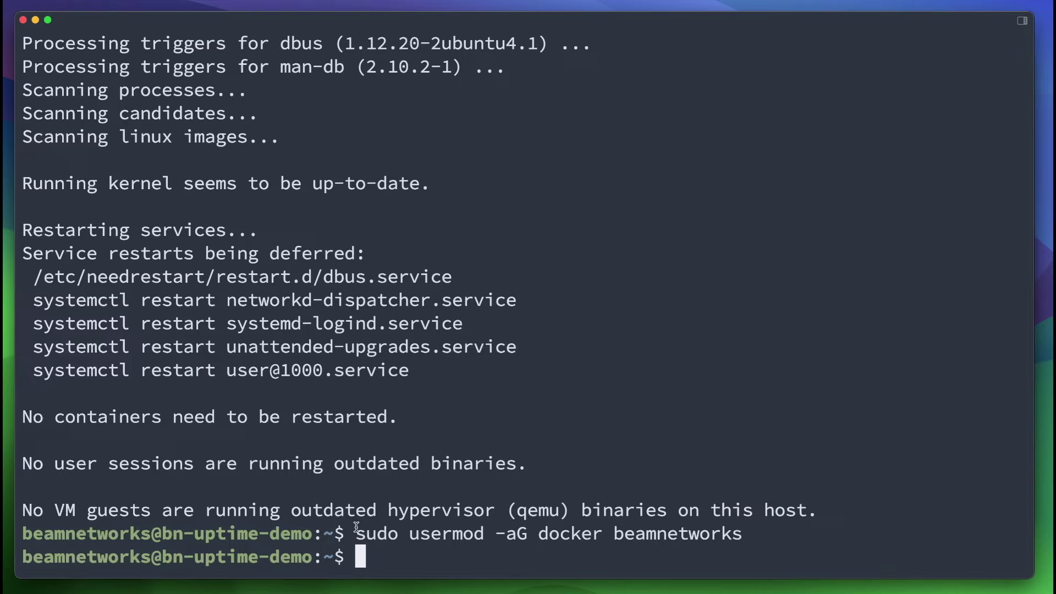
{"action": "left_click_drag", "start_coordinate": [357, 527], "coordinate": [879, 531]}
{"action": "left_click", "coordinate": [871, 531]}
{"action": "key", "text": "super+v"}
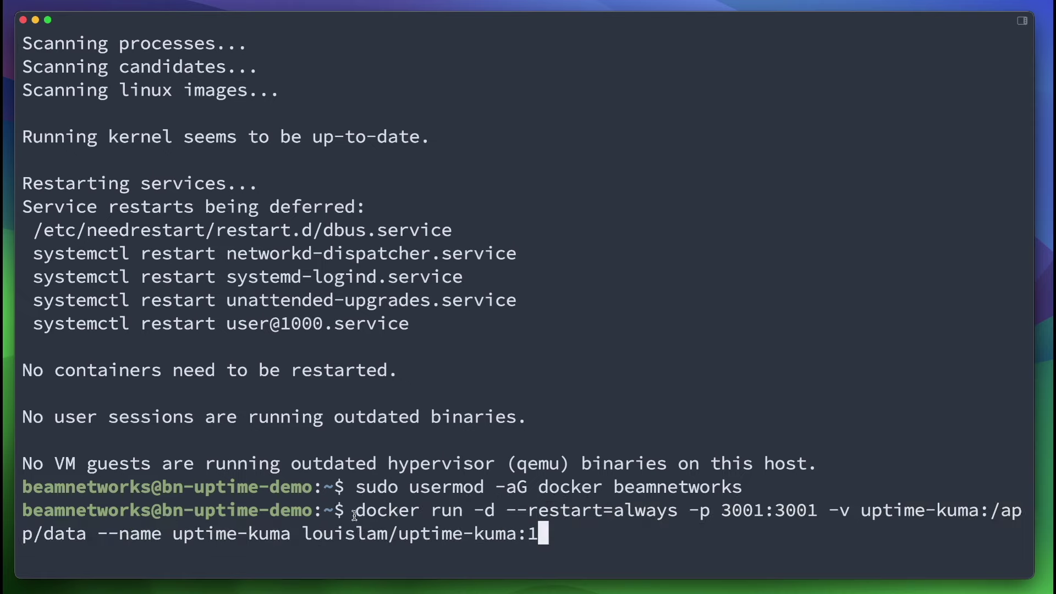
Walk through the docker run options: always-restart, port 3001:3001, uptime-kuma data volume and container name.
{"action": "left_click_drag", "start_coordinate": [355, 515], "coordinate": [697, 513]}
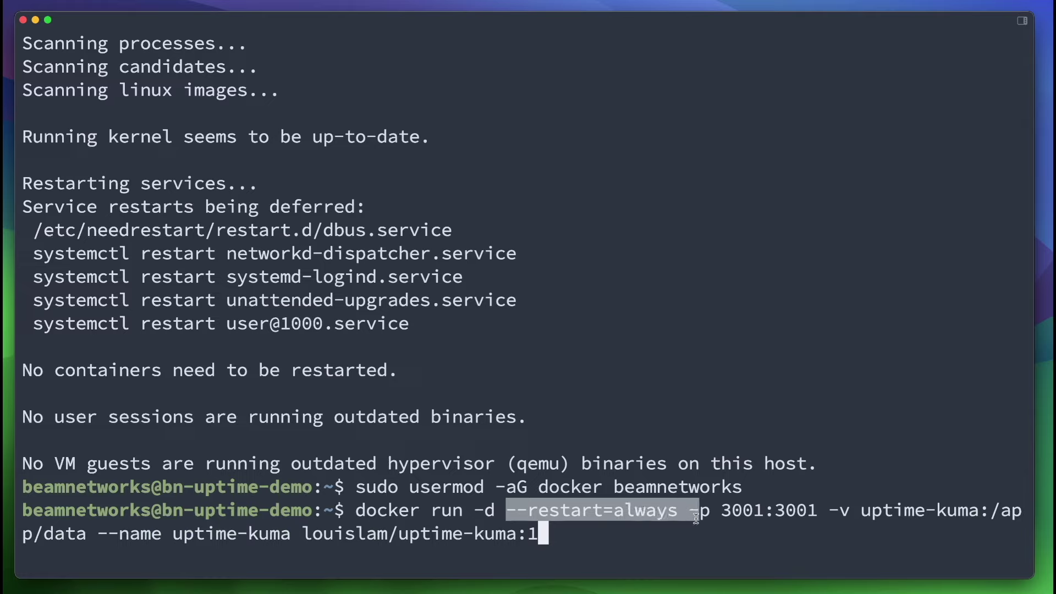
{"action": "left_click", "coordinate": [709, 519]}
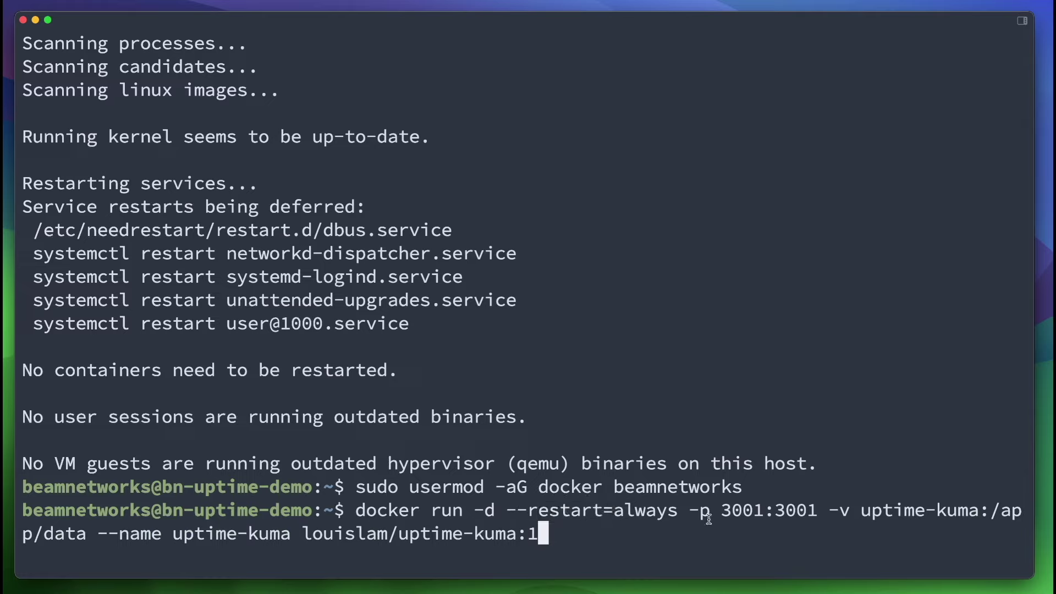
{"action": "left_click_drag", "start_coordinate": [682, 513], "coordinate": [829, 507]}
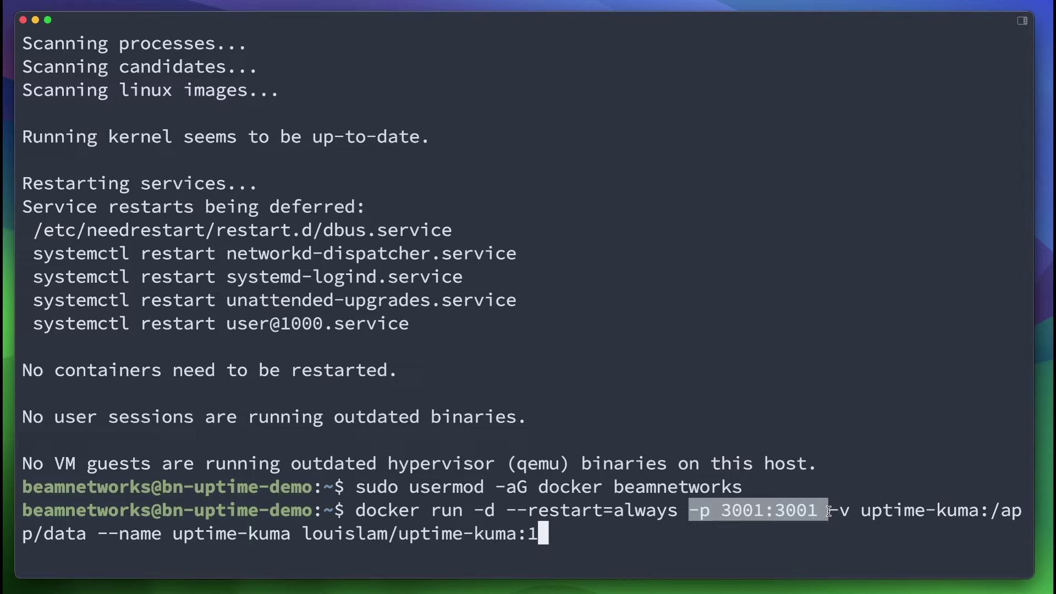
{"action": "left_click_drag", "start_coordinate": [833, 509], "coordinate": [275, 548]}
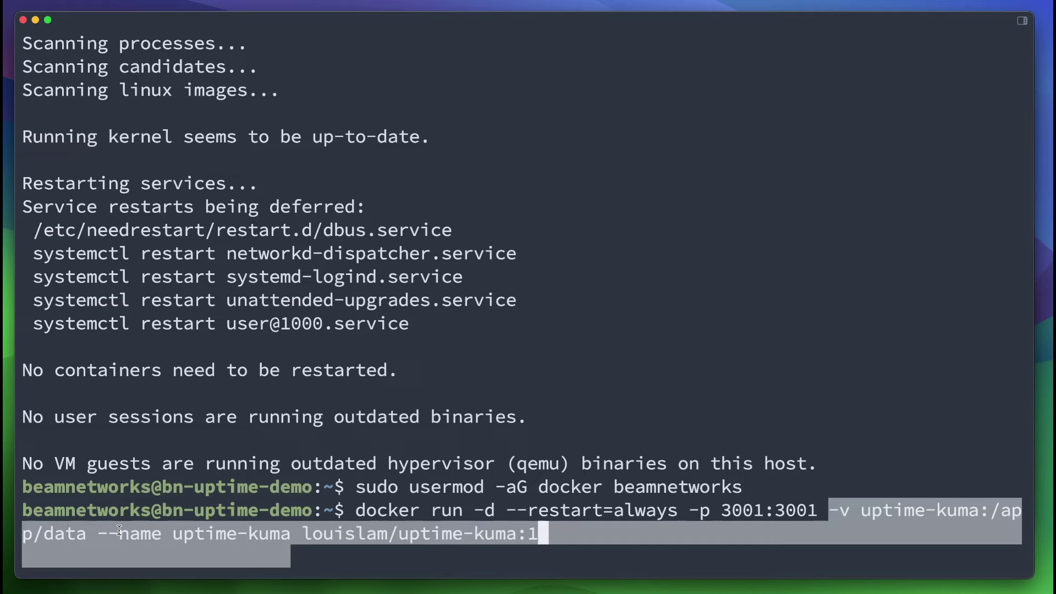
{"action": "left_click_drag", "start_coordinate": [98, 533], "coordinate": [536, 531]}
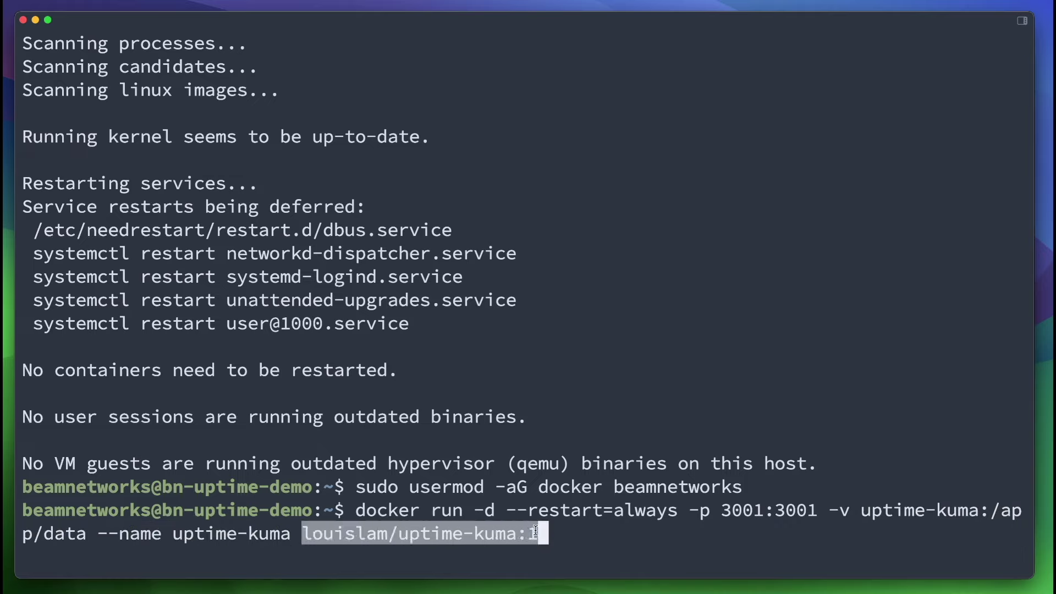
{"action": "key", "text": "Left"}
{"action": "key", "text": "Left"}
{"action": "key", "text": "Left"}
{"action": "key", "text": "Left"}
{"action": "key", "text": "Left"}
{"action": "key", "text": "Left"}
{"action": "key", "text": "Left"}
{"action": "key", "text": "Left"}
{"action": "key", "text": "Left"}
{"action": "key", "text": "Left"}
{"action": "key", "text": "Left"}
{"action": "key", "text": "Left"}
{"action": "key", "text": "Left"}
{"action": "key", "text": "Left"}
{"action": "key", "text": "Left"}
{"action": "key", "text": "Left"}
{"action": "key", "text": "Left"}
{"action": "key", "text": "Left"}
{"action": "key", "text": "Left"}
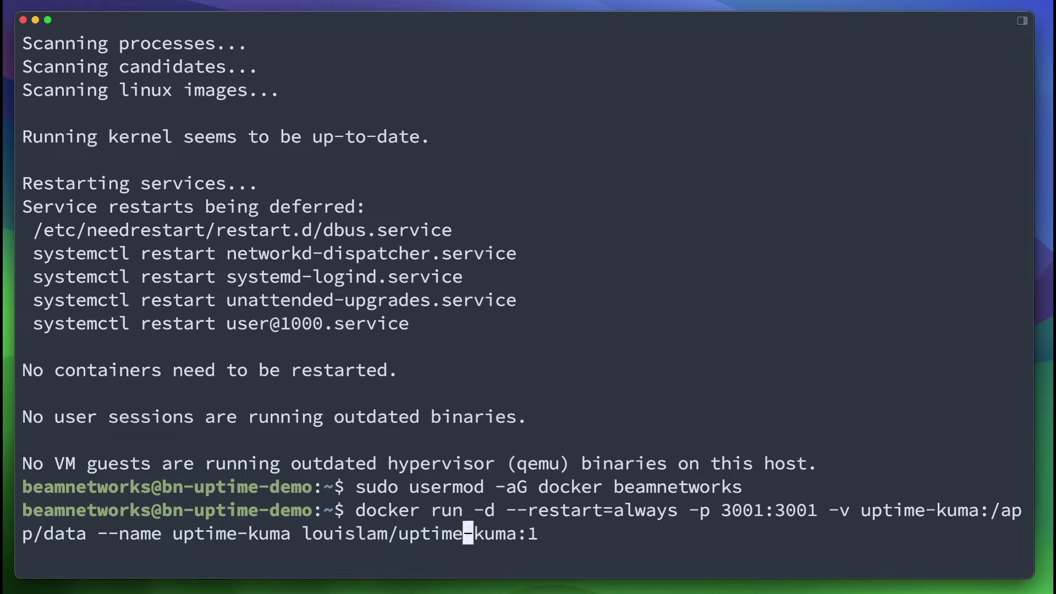
{"action": "key", "text": "Left"}
{"action": "key", "text": "Left"}
{"action": "key", "text": "Left"}
{"action": "key", "text": "Left"}
{"action": "key", "text": "Left"}
{"action": "key", "text": "Left"}
{"action": "key", "text": "Left"}
{"action": "key", "text": "Left"}
{"action": "key", "text": "Left"}
{"action": "key", "text": "Left"}
{"action": "key", "text": "Left"}
{"action": "key", "text": "Left"}
{"action": "key", "text": "Left"}
{"action": "key", "text": "Left"}
{"action": "key", "text": "Left"}
{"action": "key", "text": "Left"}
{"action": "key", "text": "Left"}
{"action": "key", "text": "Left"}
{"action": "key", "text": "Left"}
{"action": "key", "text": "Left"}
{"action": "key", "text": "Left"}
{"action": "key", "text": "Left"}
{"action": "key", "text": "Left"}
{"action": "key", "text": "Left"}
{"action": "key", "text": "Left"}
{"action": "key", "text": "Left"}
{"action": "key", "text": "Left"}
{"action": "key", "text": "Left"}
{"action": "key", "text": "Left"}
{"action": "key", "text": "Left"}
{"action": "key", "text": "Left"}
{"action": "key", "text": "Left"}
{"action": "key", "text": "Left"}
{"action": "key", "text": "Left"}
{"action": "key", "text": "Left"}
{"action": "key", "text": "Left"}
{"action": "key", "text": "Left"}
{"action": "key", "text": "Left"}
{"action": "key", "text": "Left"}
{"action": "key", "text": "Left"}
{"action": "key", "text": "Left"}
{"action": "key", "text": "Left"}
{"action": "key", "text": "Left"}
{"action": "key", "text": "Left"}
{"action": "key", "text": "Left"}
{"action": "key", "text": "Left"}
{"action": "key", "text": "Left"}
{"action": "key", "text": "Left"}
{"action": "key", "text": "Left"}
{"action": "key", "text": "Left"}
{"action": "key", "text": "Left"}
{"action": "key", "text": "Left"}
{"action": "key", "text": "Left"}
{"action": "key", "text": "Left"}
{"action": "key", "text": "Left"}
{"action": "key", "text": "Left"}
{"action": "key", "text": "Left"}
{"action": "key", "text": "Left"}
{"action": "key", "text": "Left"}
{"action": "key", "text": "Left"}
{"action": "key", "text": "Left"}
{"action": "key", "text": "Left"}
{"action": "key", "text": "Left"}
{"action": "key", "text": "Left"}
{"action": "key", "text": "Left"}
{"action": "key", "text": "Left"}
{"action": "key", "text": "Left"}
{"action": "key", "text": "Left"}
{"action": "key", "text": "Left"}
{"action": "key", "text": "Left"}
{"action": "key", "text": "Left"}
{"action": "key", "text": "Left"}
{"action": "key", "text": "Left"}
{"action": "key", "text": "Left"}
{"action": "key", "text": "Left"}
{"action": "key", "text": "Left"}
{"action": "key", "text": "Left"}
{"action": "key", "text": "Left"}
{"action": "key", "text": "Left"}
Prefix the docker run command with sudo and run it to pull the image.
{"action": "type", "text": "sudo"}
{"action": "key", "text": "Return"}
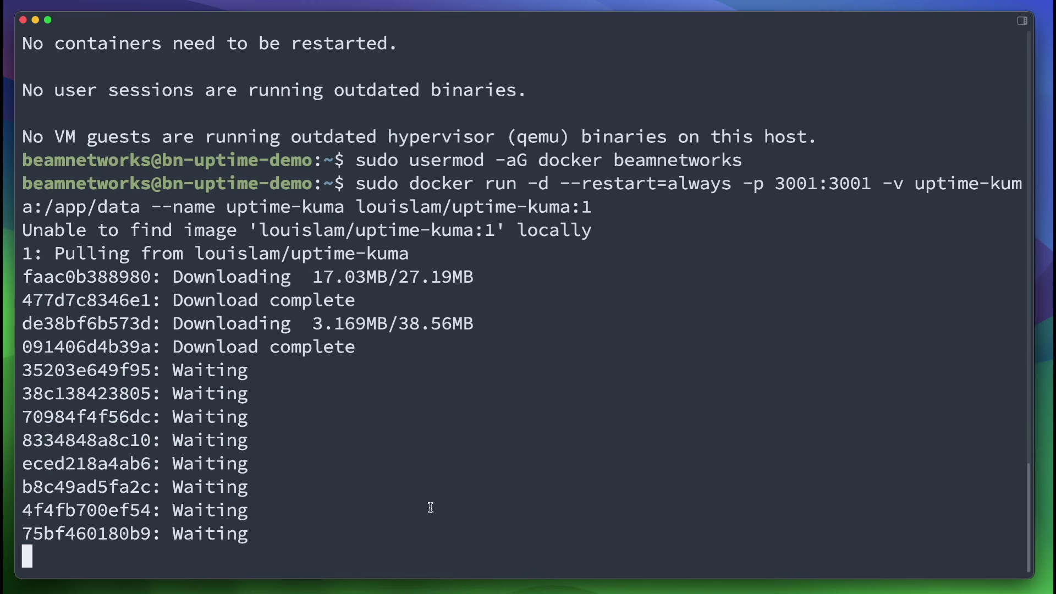
{"action": "scroll", "coordinate": [431, 507], "scroll_direction": "up", "scroll_amount": 1}
{"action": "scroll", "coordinate": [431, 507], "scroll_direction": "down", "scroll_amount": 1}
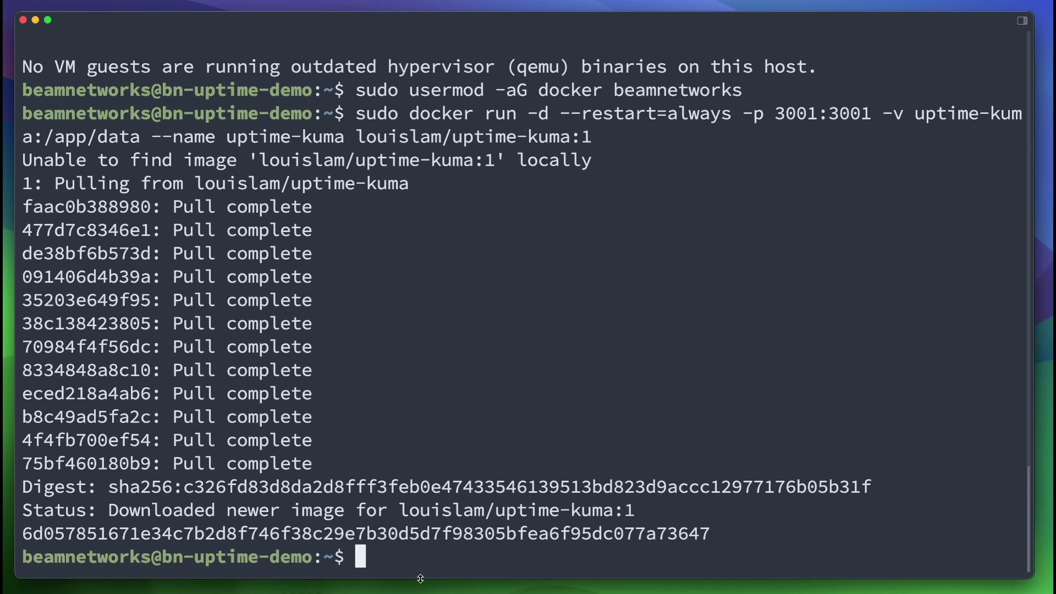
Find the server IP with ip a and open 192.168.1.176:3001 in Chrome, closing the Beam Networks tab.
{"action": "type", "text": "ip a"}
{"action": "key", "text": "Return"}
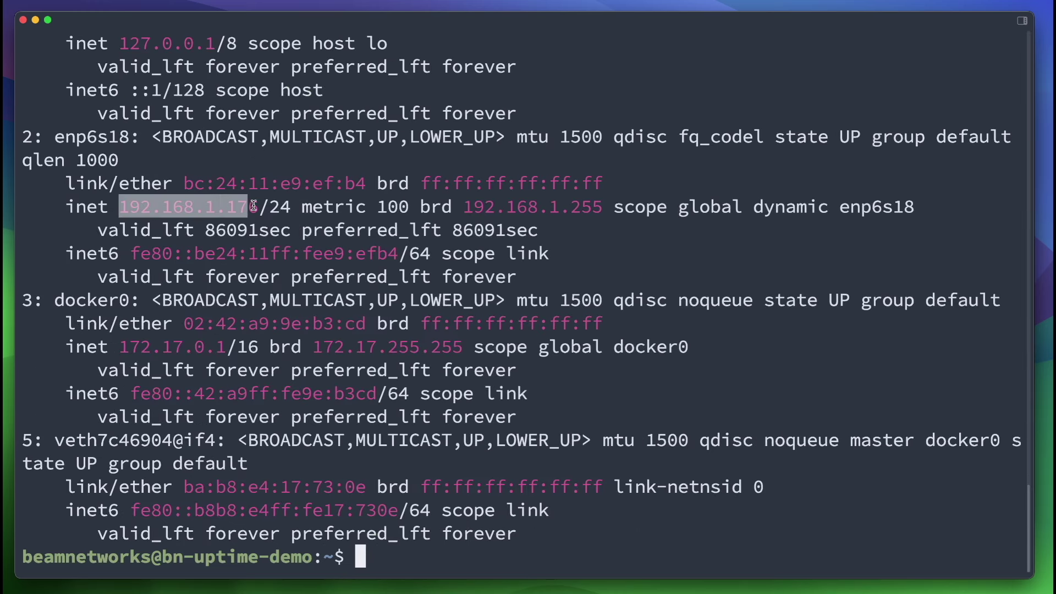
{"action": "left_click_drag", "start_coordinate": [253, 206], "coordinate": [260, 207]}
{"action": "key", "text": "super+Tab"}
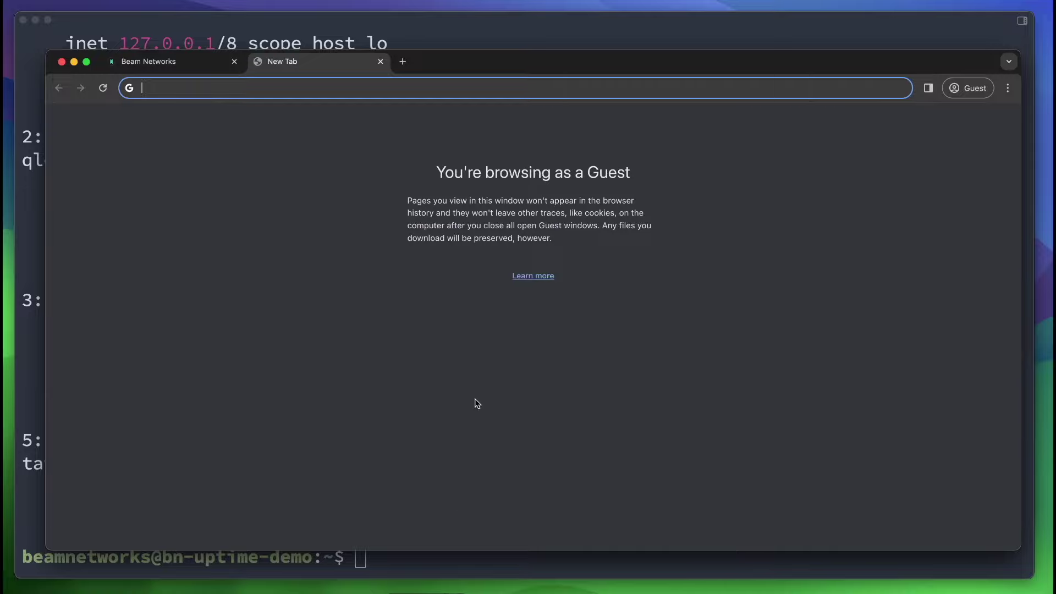
{"action": "type", "text": "192.168.1.176"}
{"action": "type", "text": ":3001"}
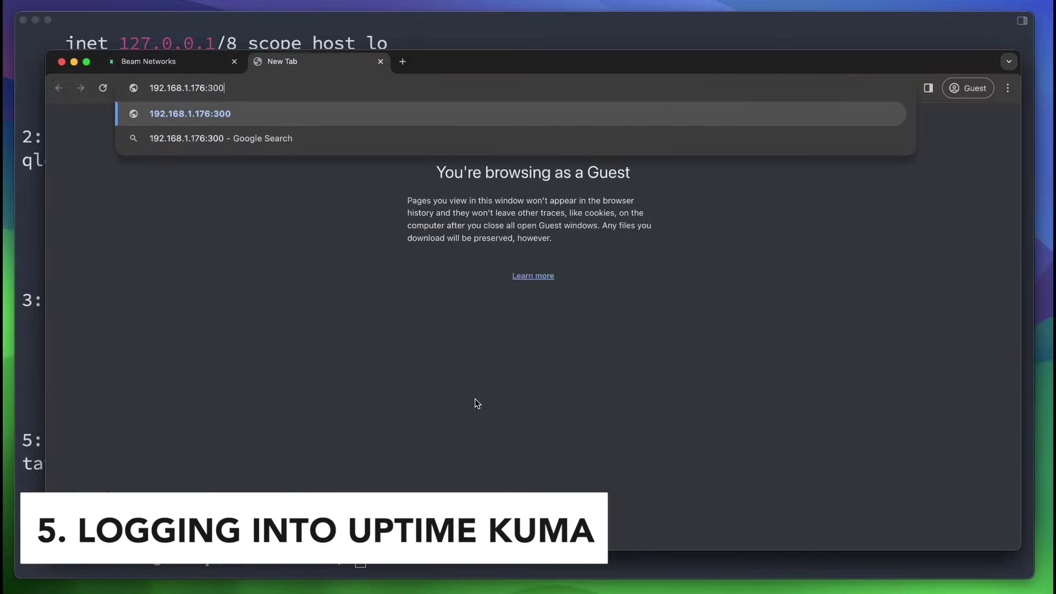
{"action": "key", "text": "Return"}
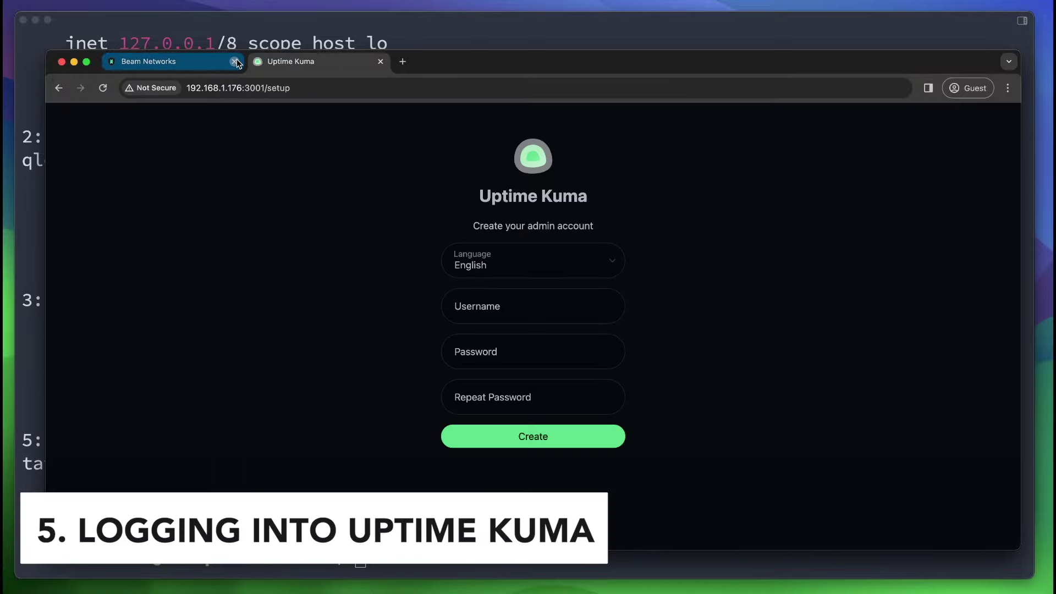
{"action": "left_click", "coordinate": [234, 61]}
Enter the admin username and a short password, and try creating the account.
{"action": "left_click", "coordinate": [513, 294]}
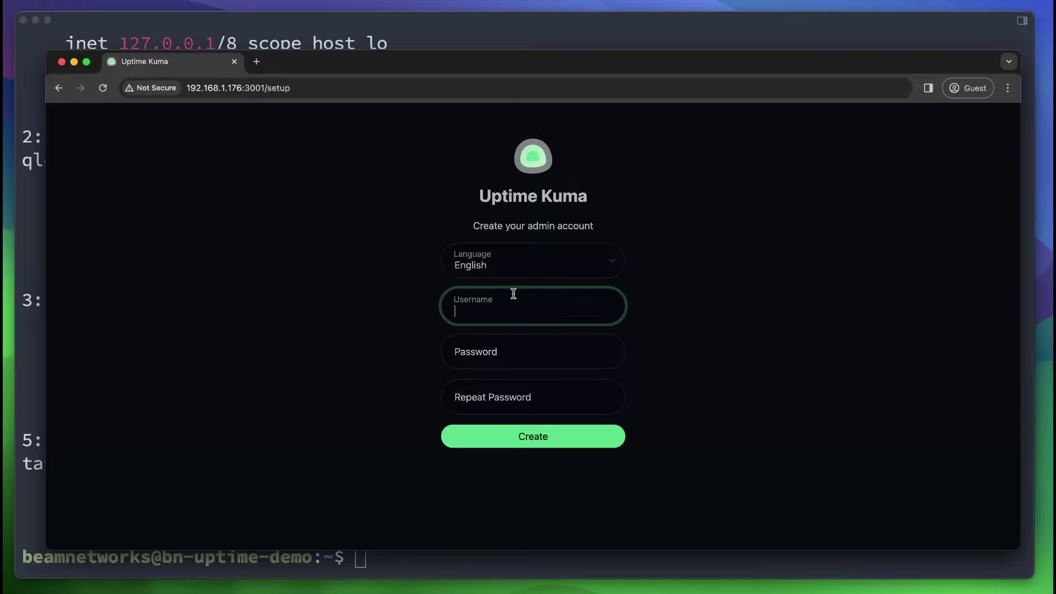
{"action": "type", "text": "beamnetworks"}
{"action": "key", "text": "Tab"}
{"action": "type", "text": "b"}
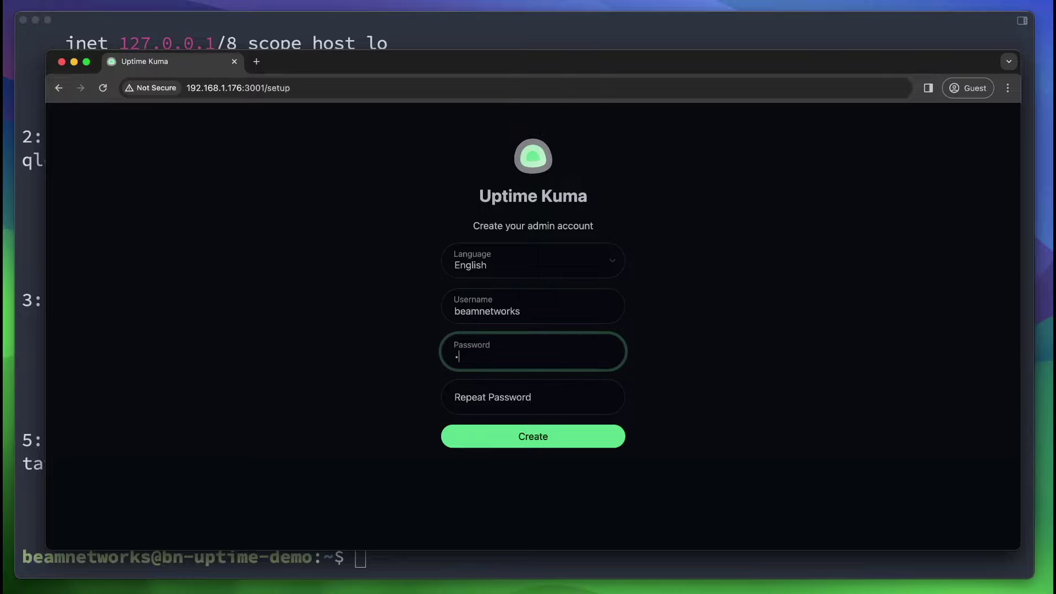
{"action": "type", "text": "e"}
{"action": "key", "text": "Tab"}
{"action": "type", "text": "bea"}
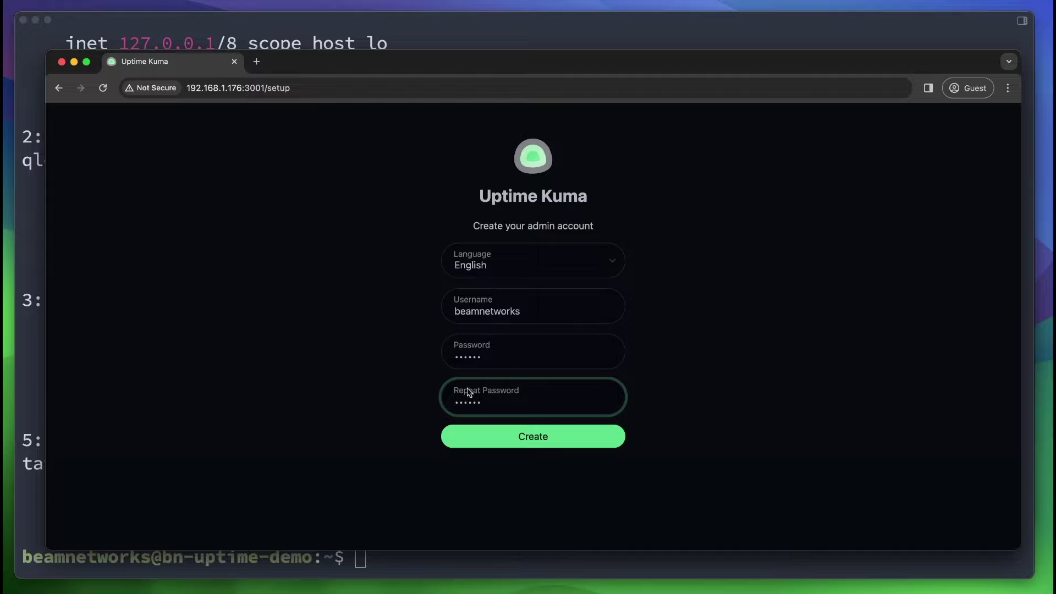
{"action": "left_click", "coordinate": [482, 445]}
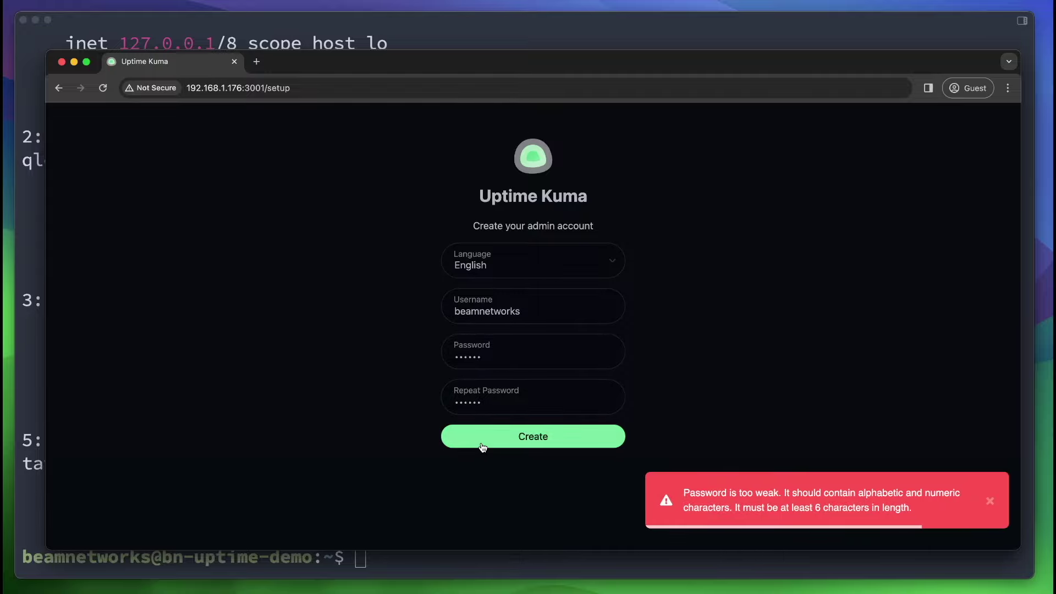
Replace the weak password with a 9-character one, repeat it matching, and submit.
{"action": "double_click", "coordinate": [527, 359]}
{"action": "type", "text": "*********"}
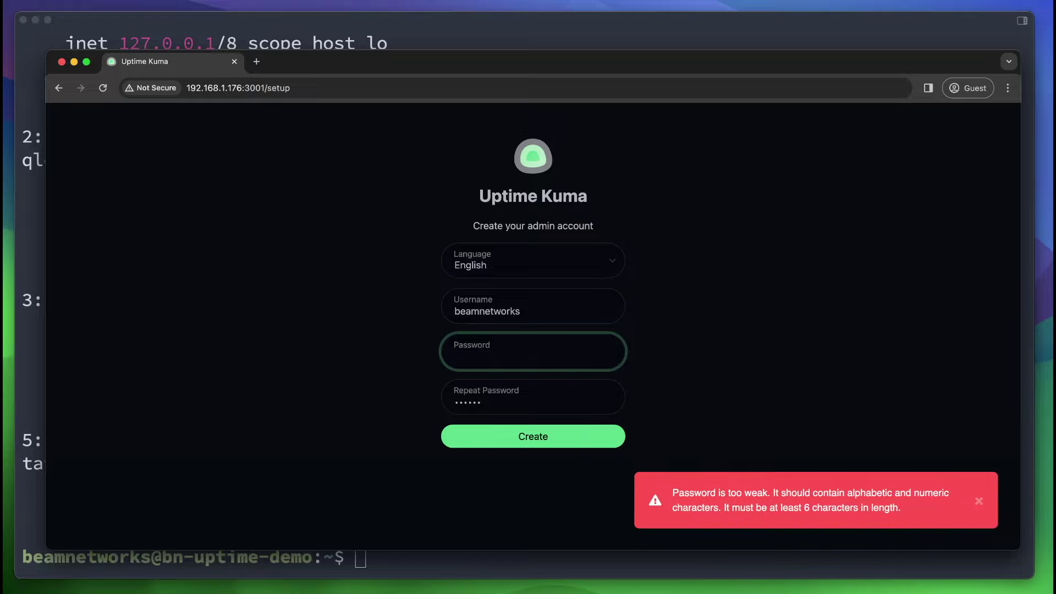
{"action": "key", "text": "Tab"}
{"action": "type", "text": "*********"}
{"action": "left_click", "coordinate": [566, 439]}
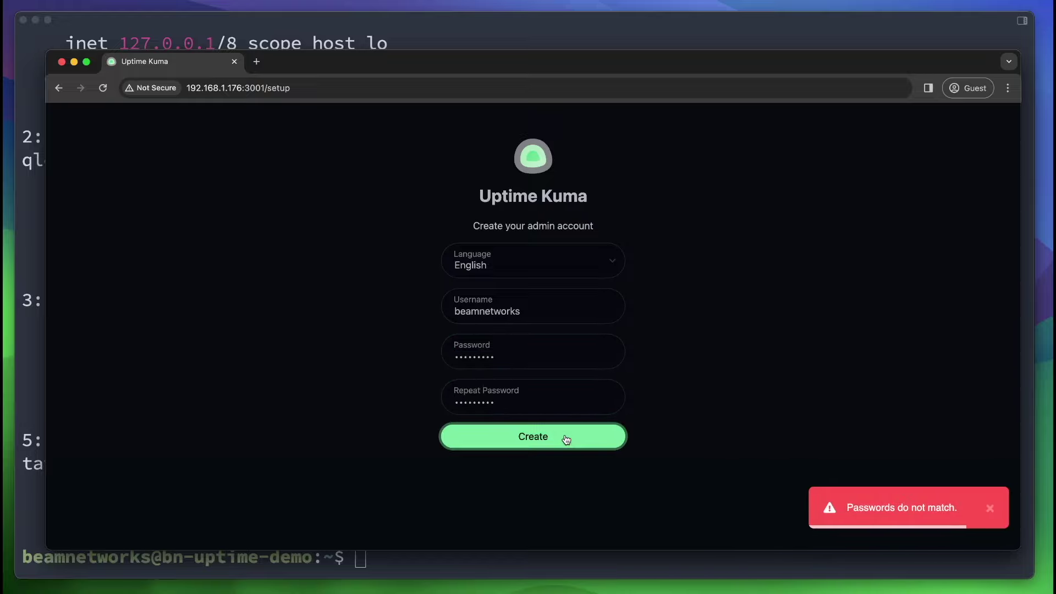
{"action": "double_click", "coordinate": [516, 353]}
{"action": "type", "text": "*"}
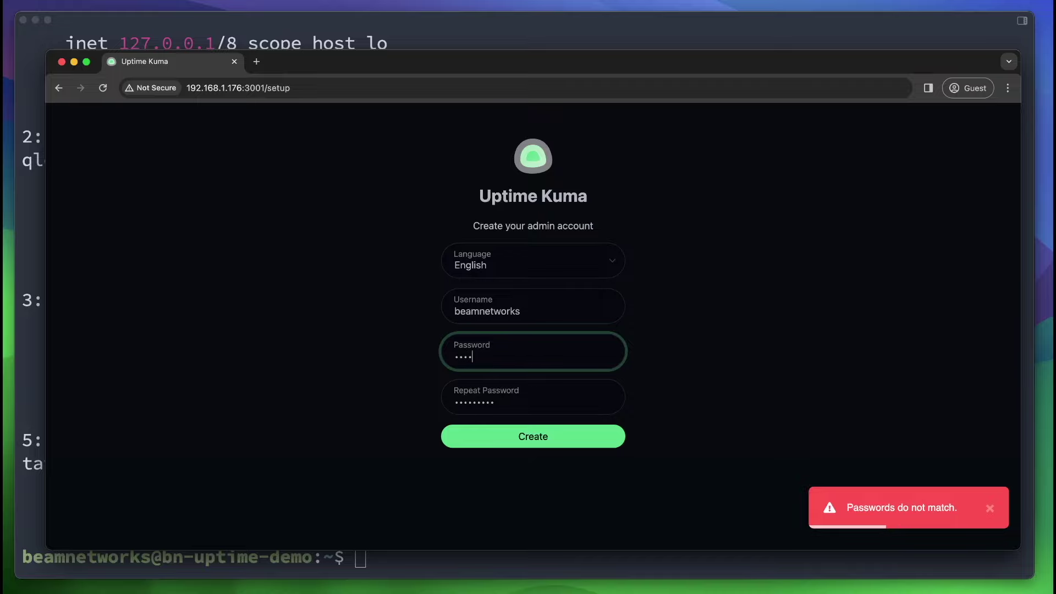
{"action": "type", "text": "********"}
{"action": "key", "text": "Return"}
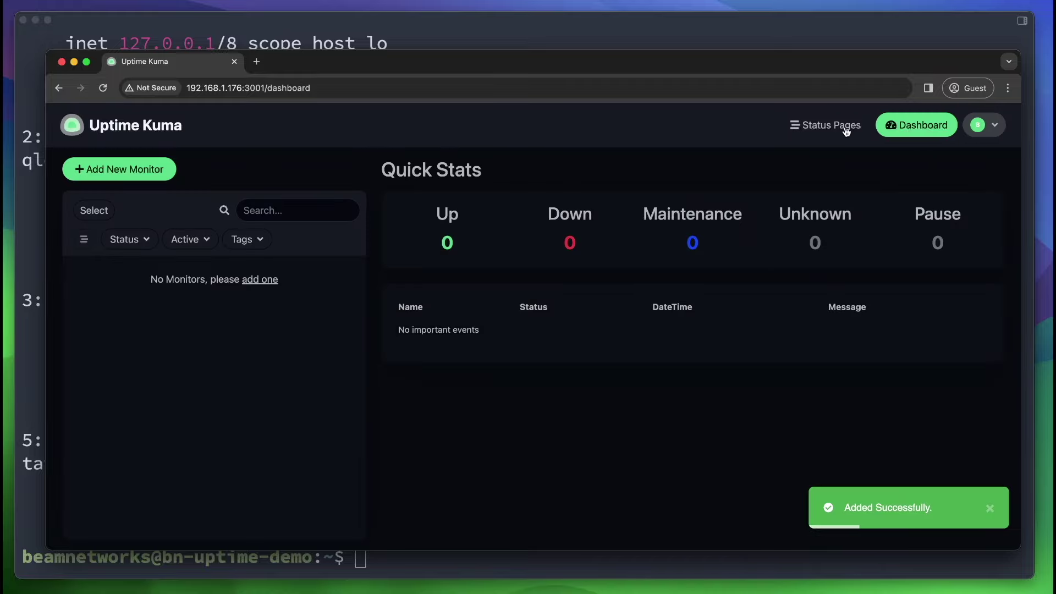
Go to Settings via the account menu, browse General settings, then switch to Notifications.
{"action": "left_click", "coordinate": [983, 124]}
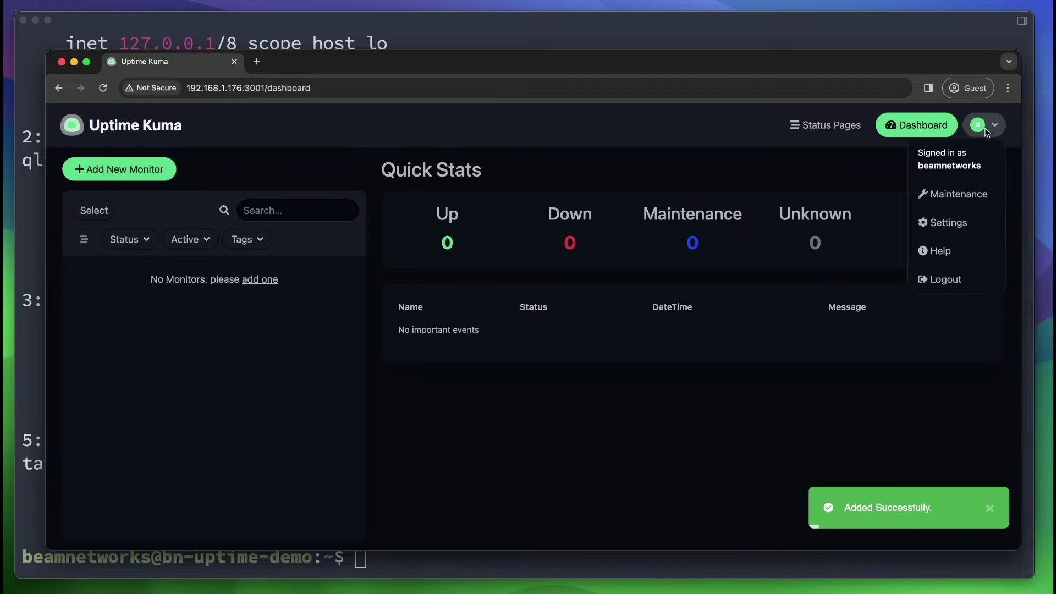
{"action": "left_click", "coordinate": [922, 226]}
{"action": "scroll", "coordinate": [461, 312], "scroll_direction": "down", "scroll_amount": 4}
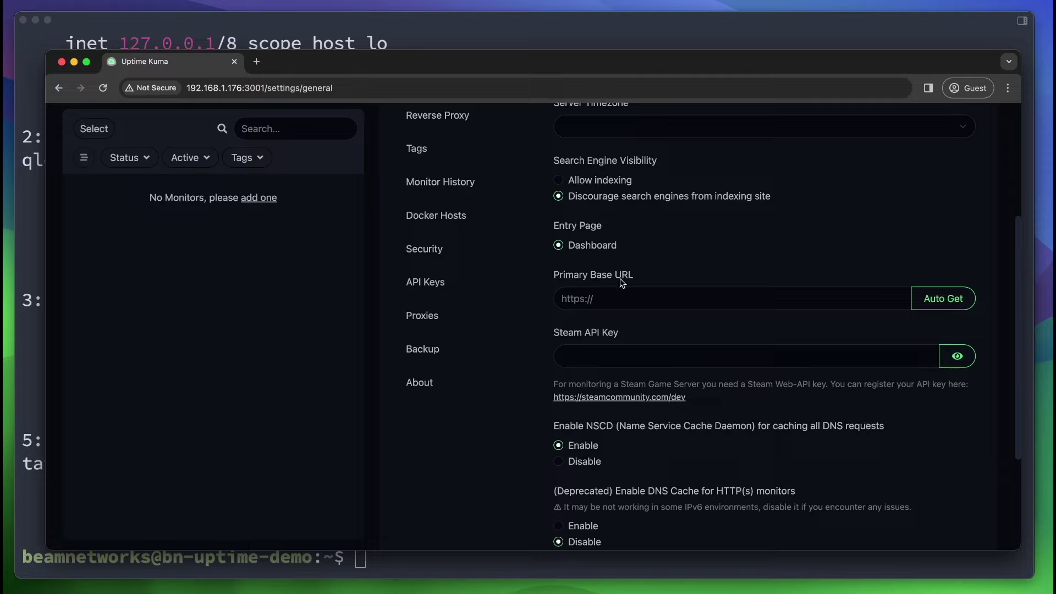
{"action": "left_click", "coordinate": [599, 299]}
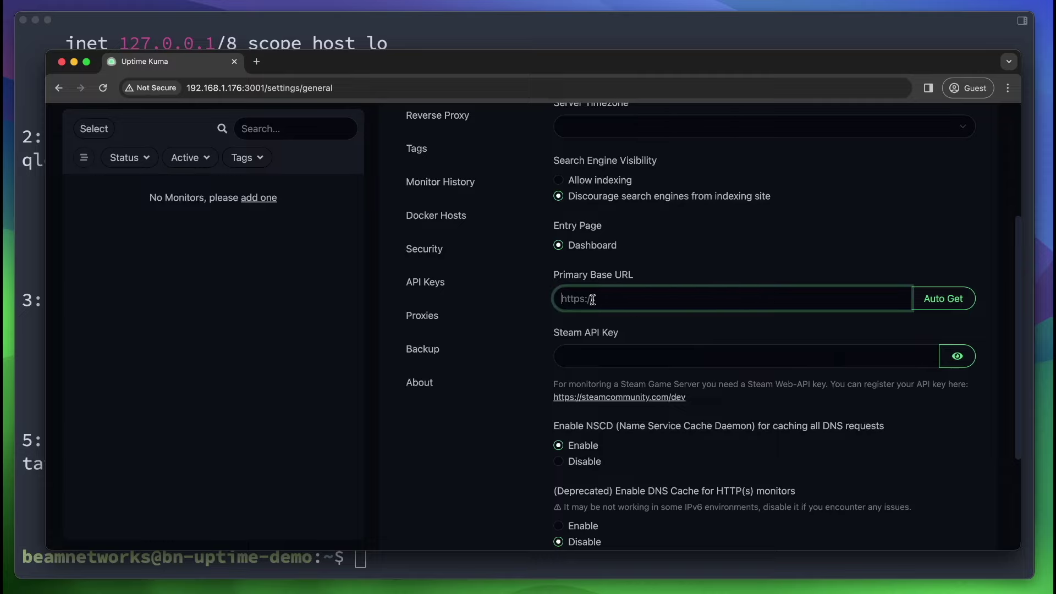
{"action": "scroll", "coordinate": [646, 307], "scroll_direction": "down", "scroll_amount": 3}
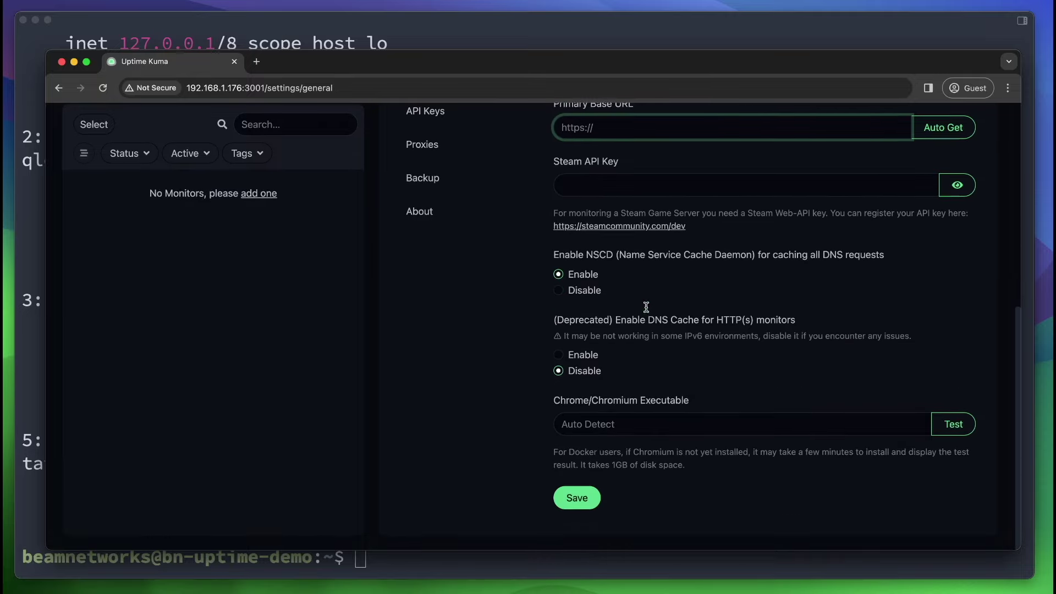
{"action": "scroll", "coordinate": [558, 394], "scroll_direction": "up", "scroll_amount": 5}
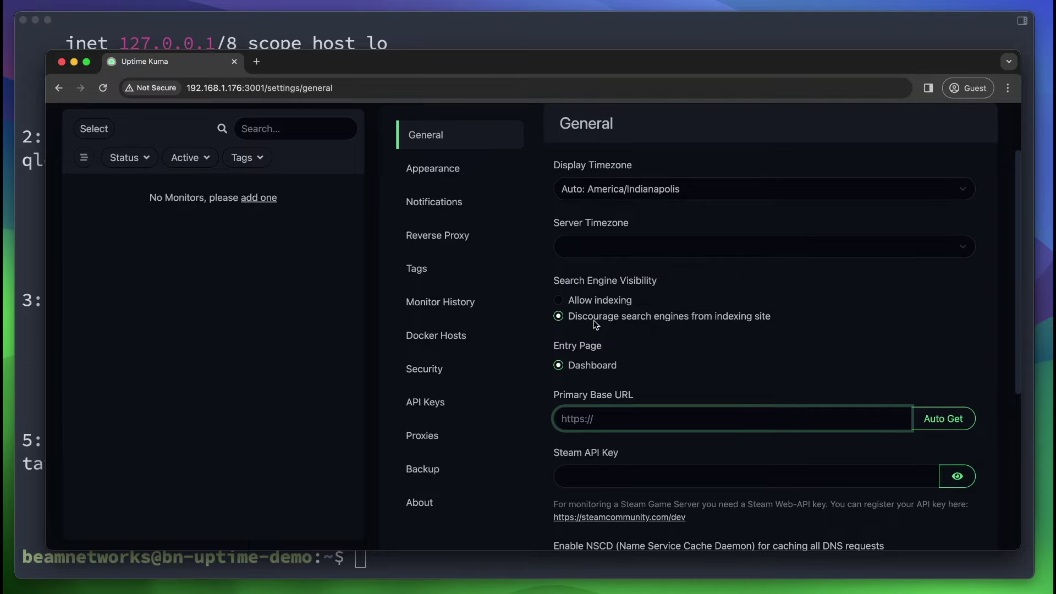
{"action": "scroll", "coordinate": [597, 324], "scroll_direction": "up", "scroll_amount": 1}
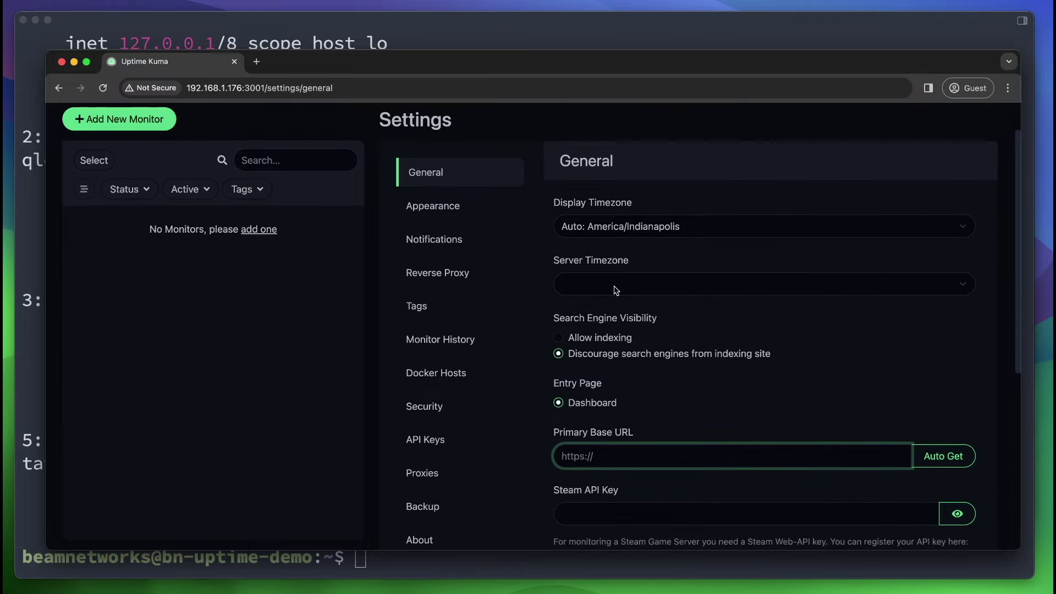
{"action": "left_click", "coordinate": [510, 239]}
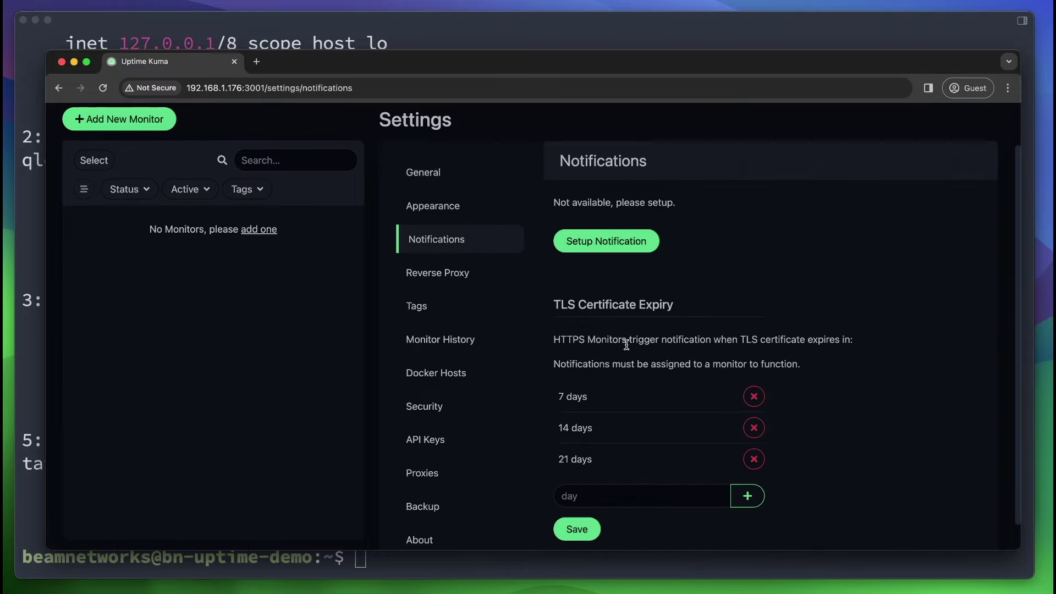
Start a new notification and pick Email (SMTP) from the notification type list.
{"action": "left_click", "coordinate": [608, 242]}
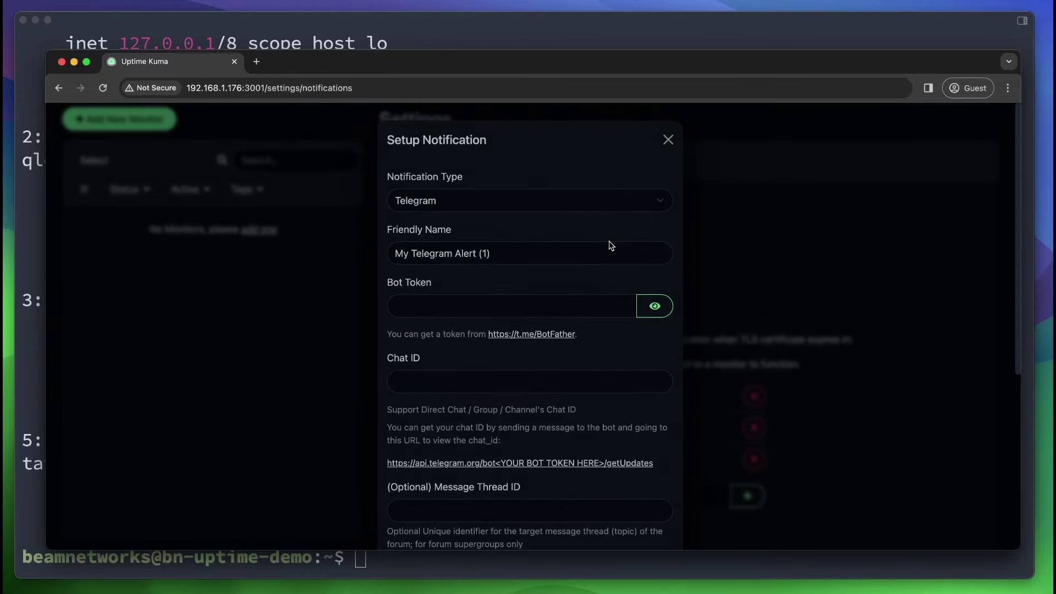
{"action": "left_click", "coordinate": [526, 192]}
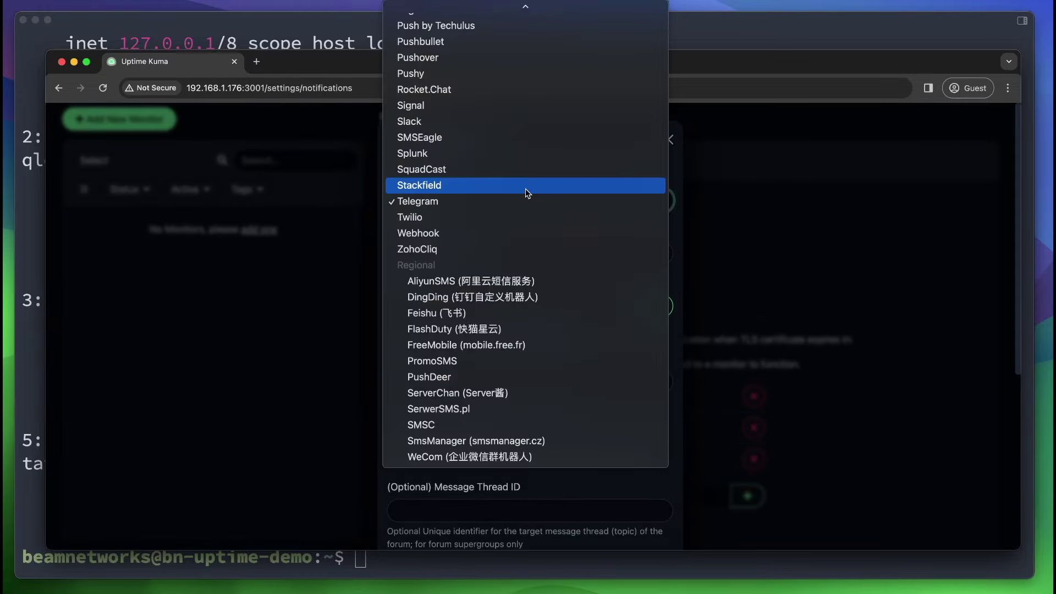
{"action": "scroll", "coordinate": [526, 192], "scroll_direction": "up", "scroll_amount": 10}
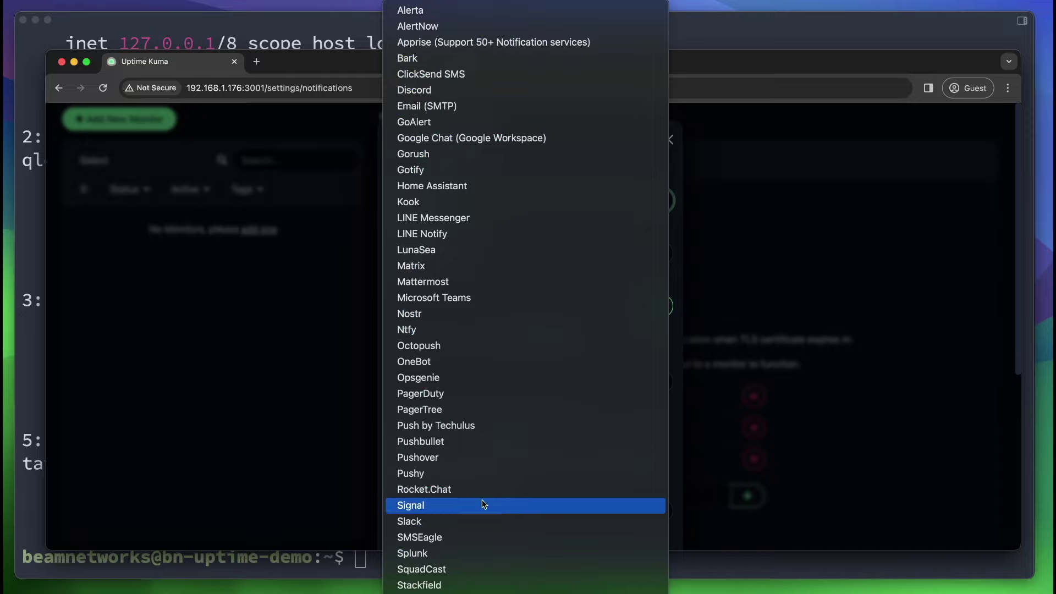
{"action": "scroll", "coordinate": [481, 499], "scroll_direction": "down", "scroll_amount": 5}
{"action": "key", "text": "Escape"}
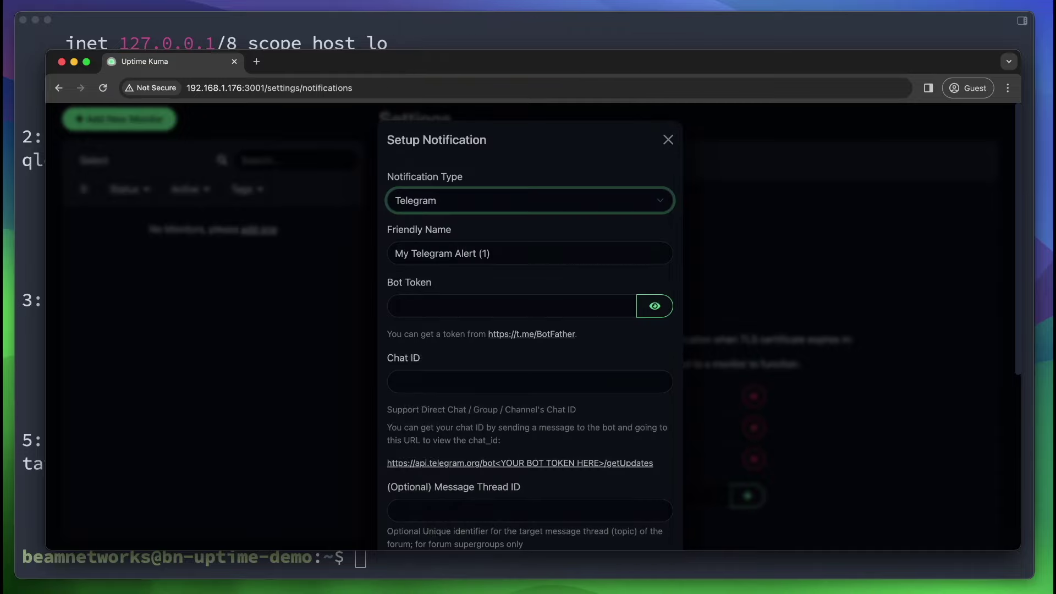
{"action": "left_click", "coordinate": [447, 202]}
{"action": "scroll", "coordinate": [447, 202], "scroll_direction": "up", "scroll_amount": 5}
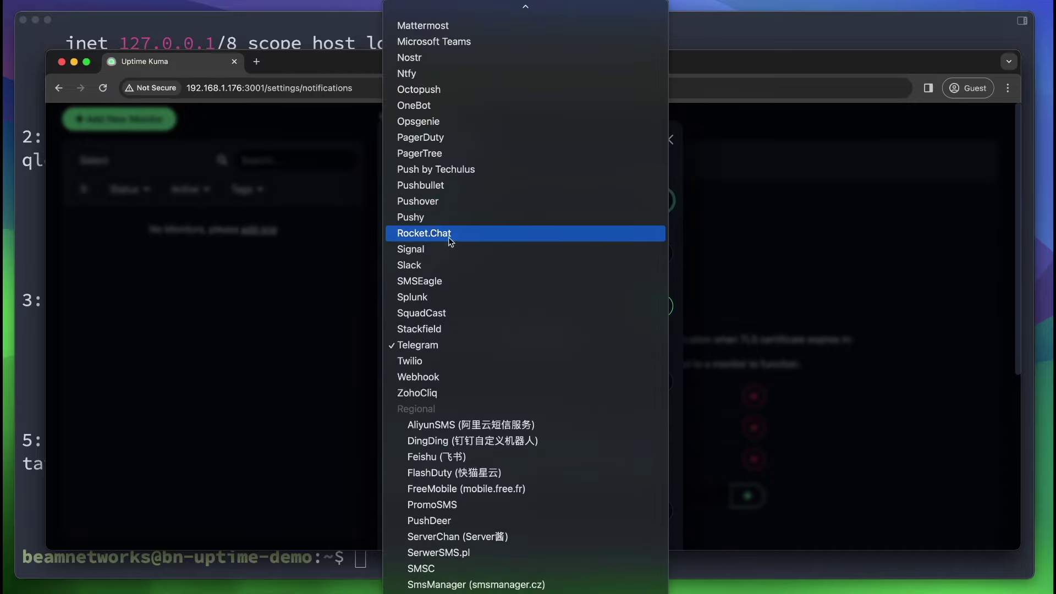
{"action": "scroll", "coordinate": [447, 249], "scroll_direction": "up", "scroll_amount": 6}
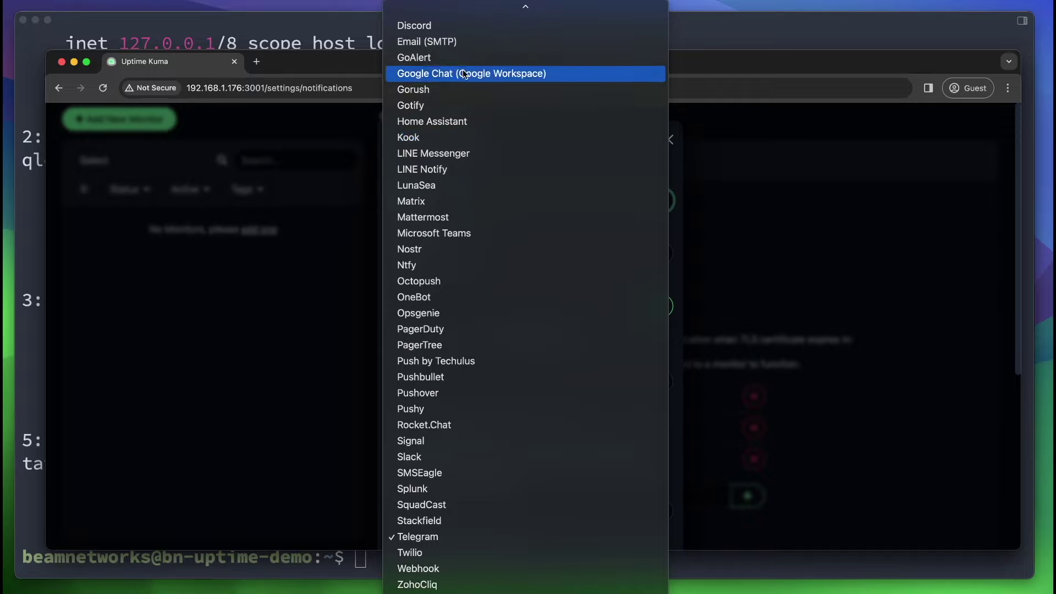
{"action": "left_click", "coordinate": [467, 43]}
Set the SMTP host to smtp.gmail.com with TLS (465) security.
{"action": "scroll", "coordinate": [440, 200], "scroll_direction": "down", "scroll_amount": 3}
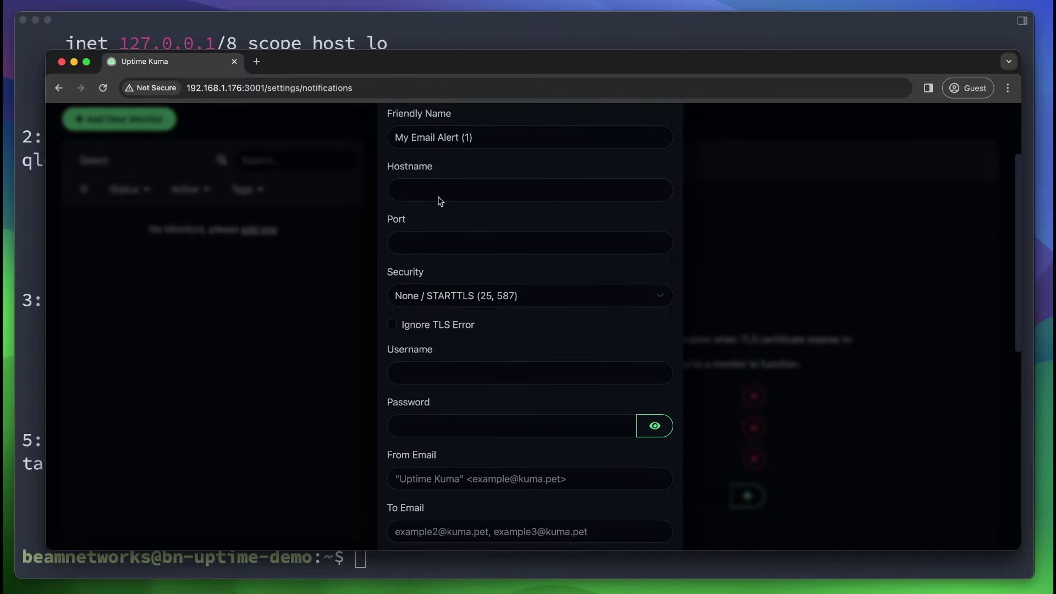
{"action": "left_click", "coordinate": [439, 196]}
{"action": "type", "text": "smtp"}
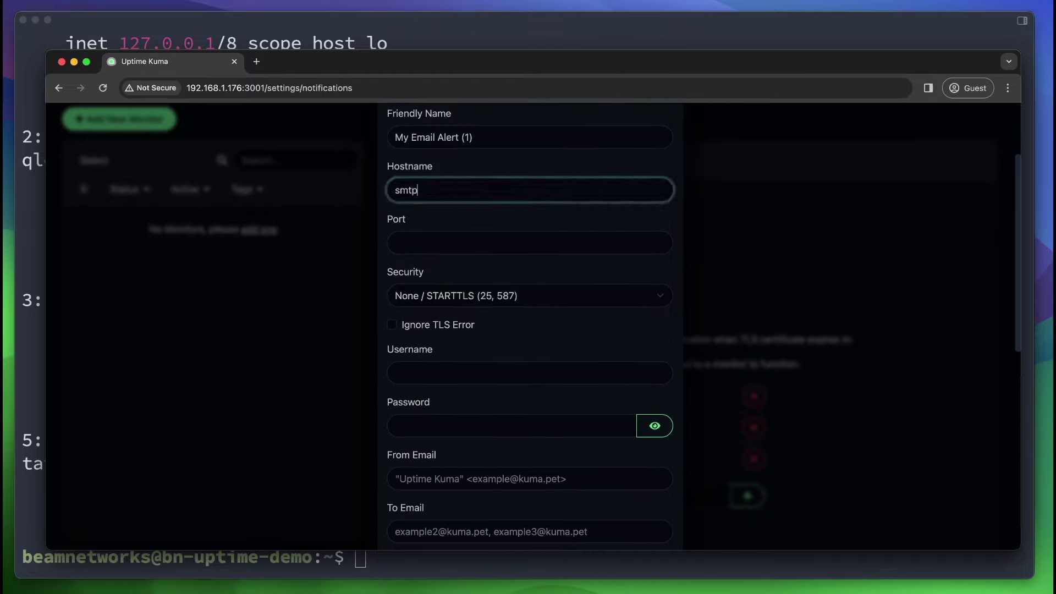
{"action": "type", "text": ".gmail.com"}
{"action": "key", "text": "Tab"}
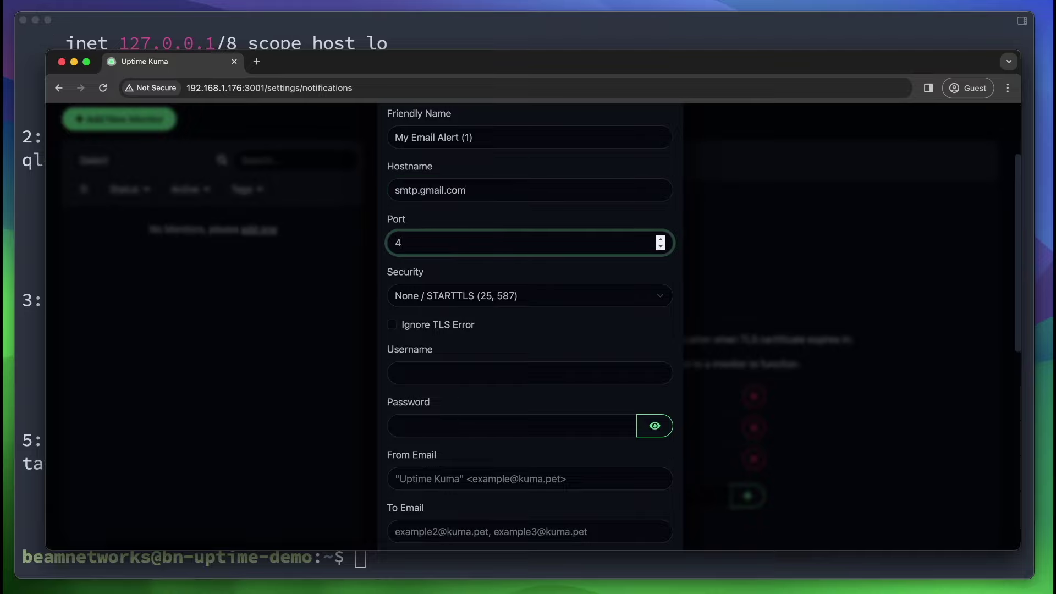
{"action": "left_click", "coordinate": [492, 303]}
{"action": "left_click", "coordinate": [493, 308]}
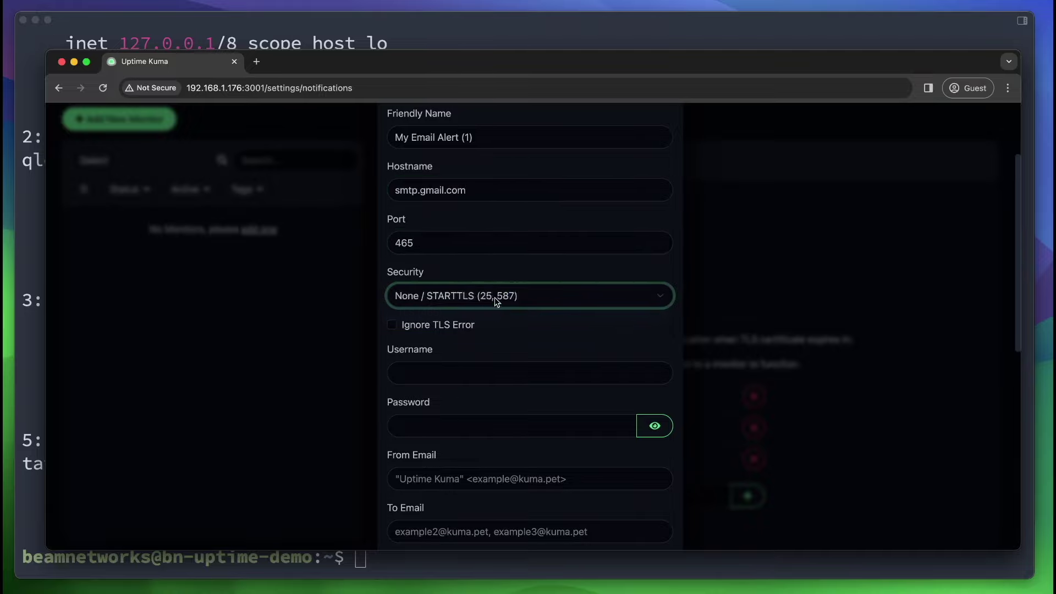
{"action": "scroll", "coordinate": [418, 294], "scroll_direction": "down", "scroll_amount": 3}
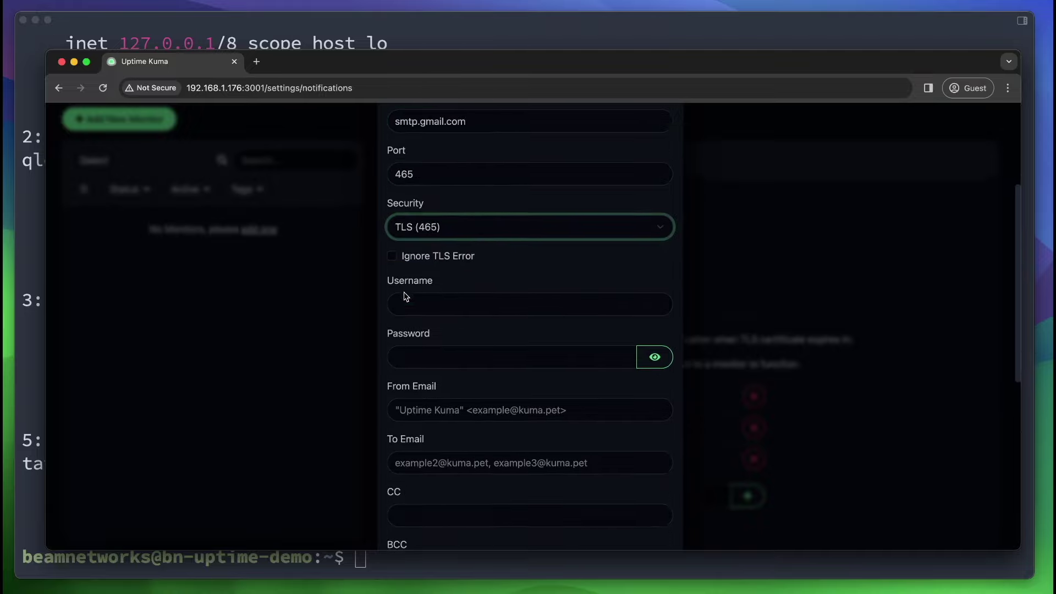
Fill in the SMTP username and password and a "Beam Networks" sender address.
{"action": "left_click", "coordinate": [431, 275]}
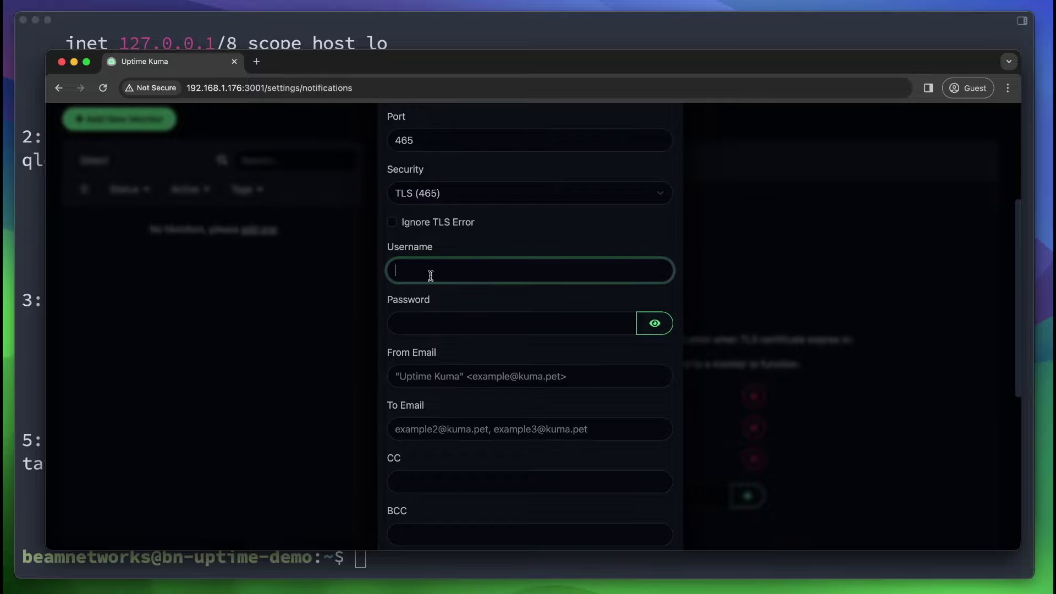
{"action": "left_click", "coordinate": [411, 319]}
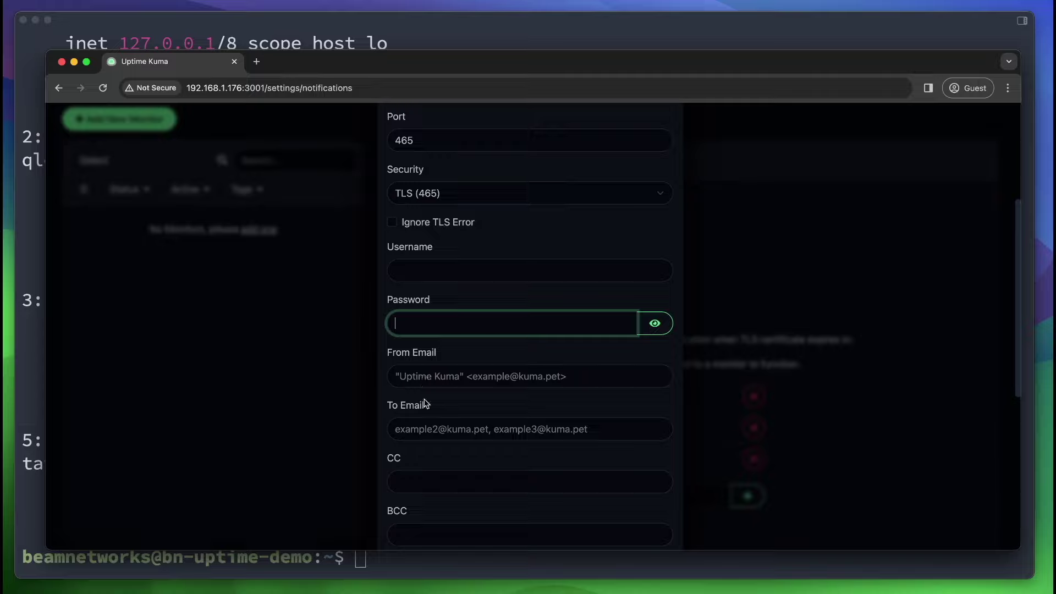
{"action": "left_click", "coordinate": [446, 380]}
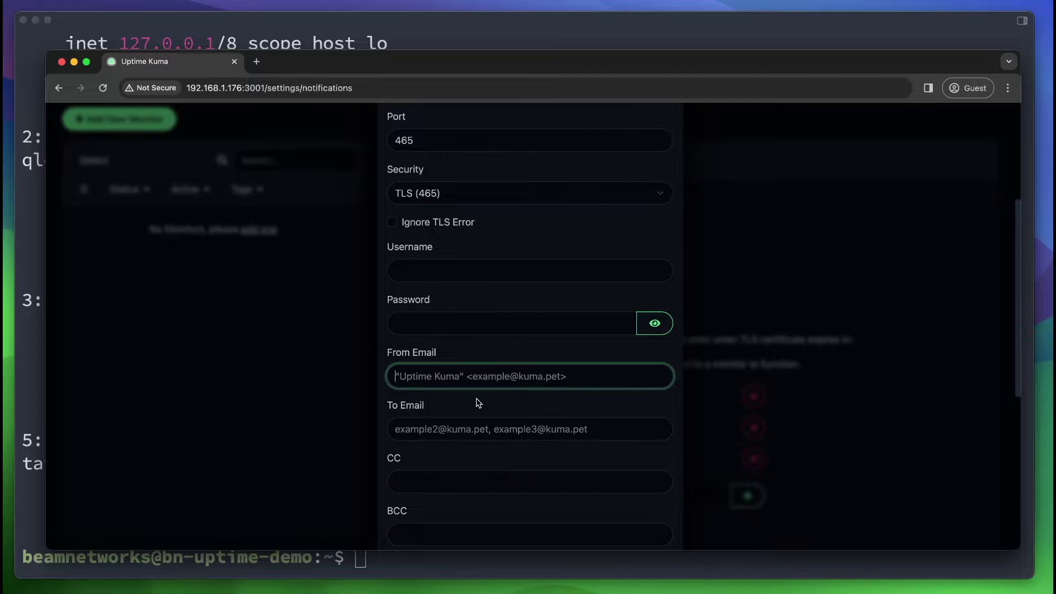
{"action": "type", "text": "\""}
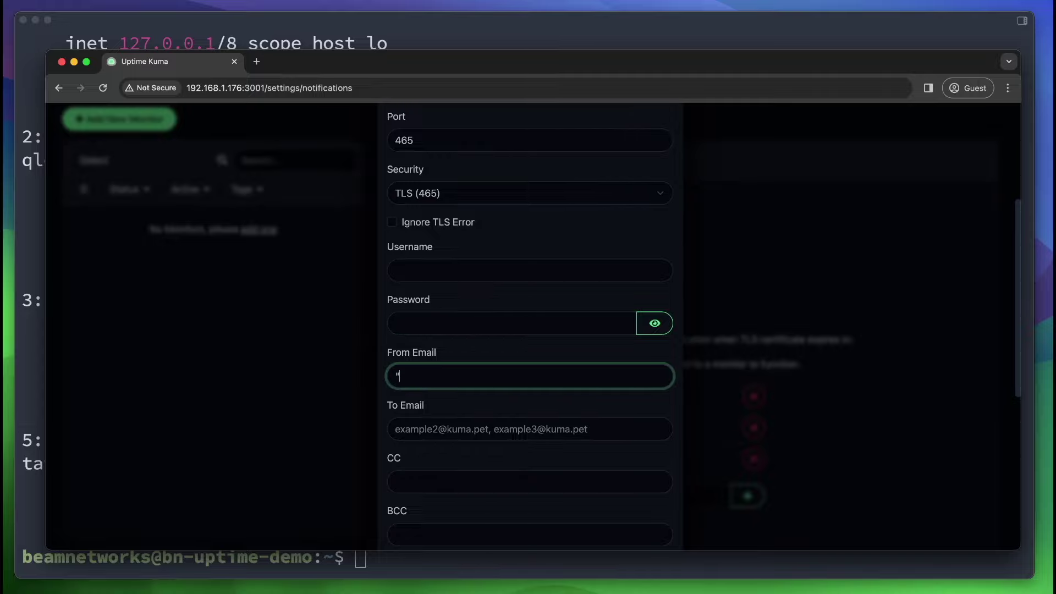
{"action": "type", "text": "Beam Networks\" <"}
{"action": "key", "text": "super+v"}
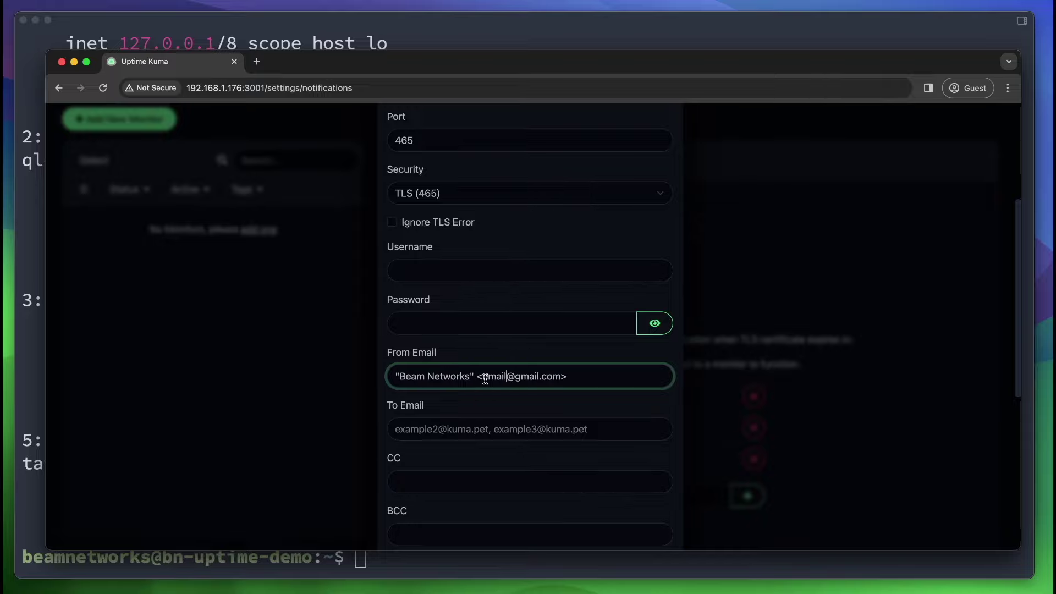
{"action": "left_click_drag", "start_coordinate": [482, 378], "coordinate": [574, 379]}
{"action": "double_click", "coordinate": [492, 378]}
{"action": "scroll", "coordinate": [534, 425], "scroll_direction": "down", "scroll_amount": 3}
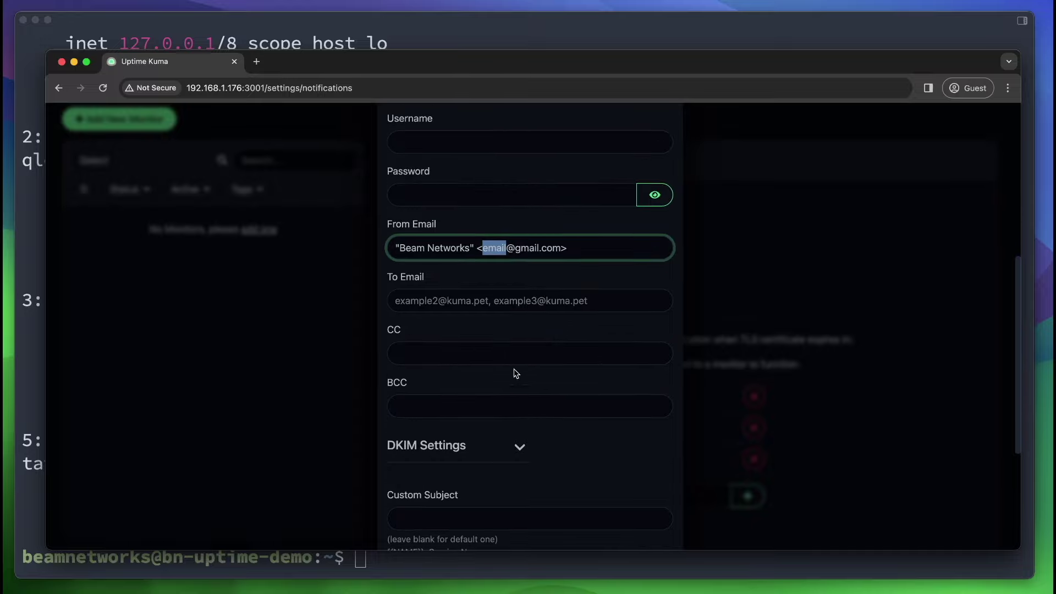
{"action": "scroll", "coordinate": [500, 346], "scroll_direction": "down", "scroll_amount": 2}
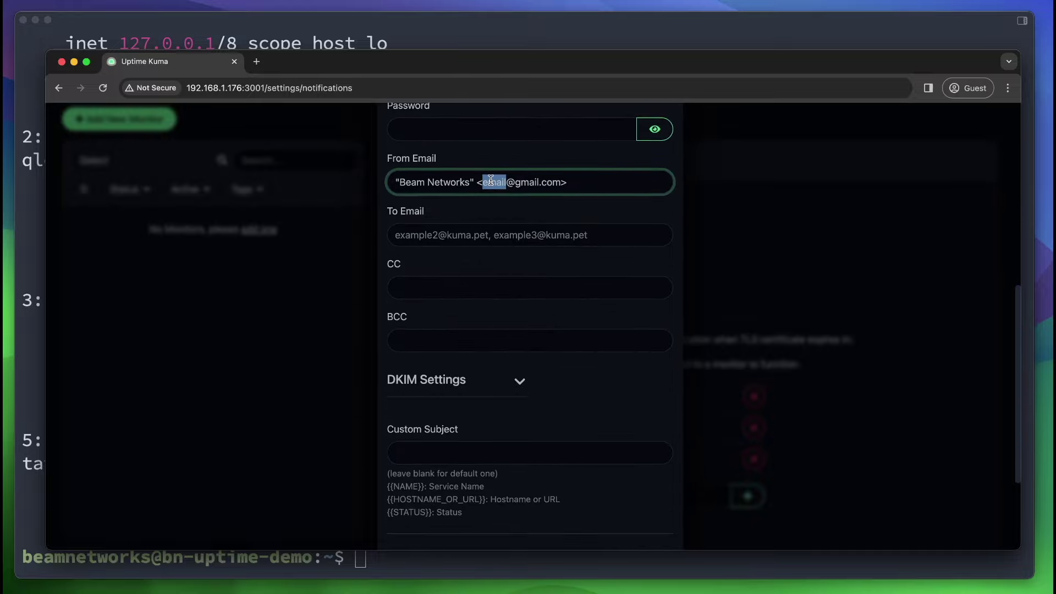
Enter the recipient e-mail address and save the email notification.
{"action": "left_click", "coordinate": [465, 240]}
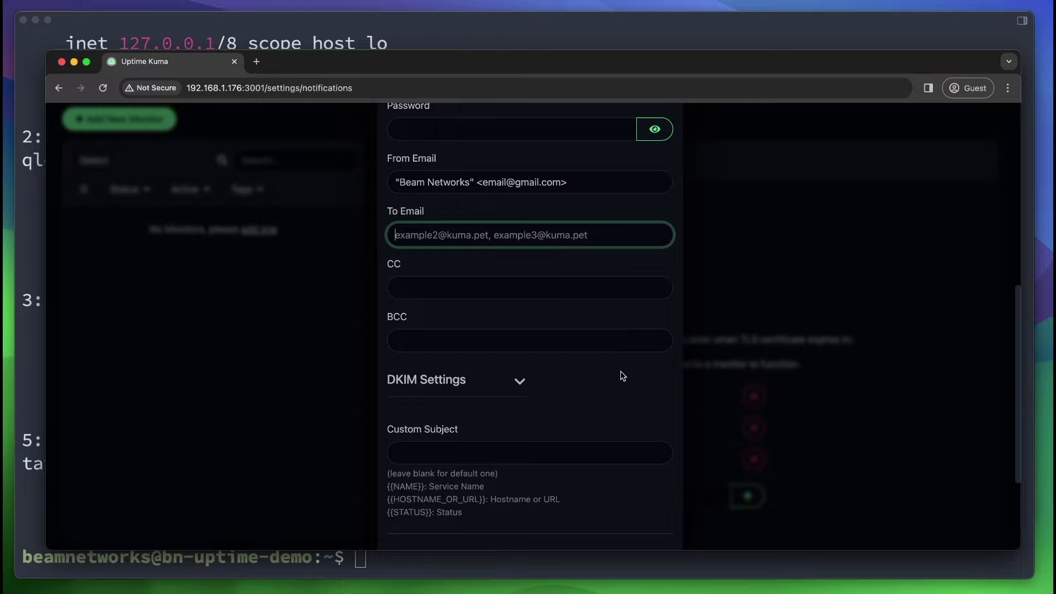
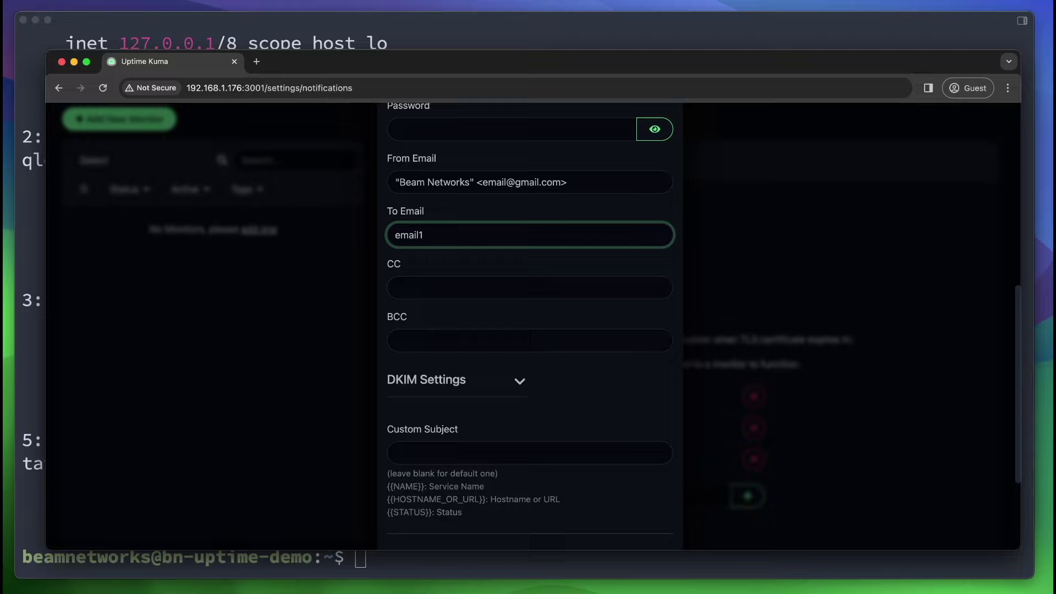
{"action": "left_click_drag", "start_coordinate": [474, 234], "coordinate": [271, 223]}
{"action": "scroll", "coordinate": [559, 452], "scroll_direction": "down", "scroll_amount": 3}
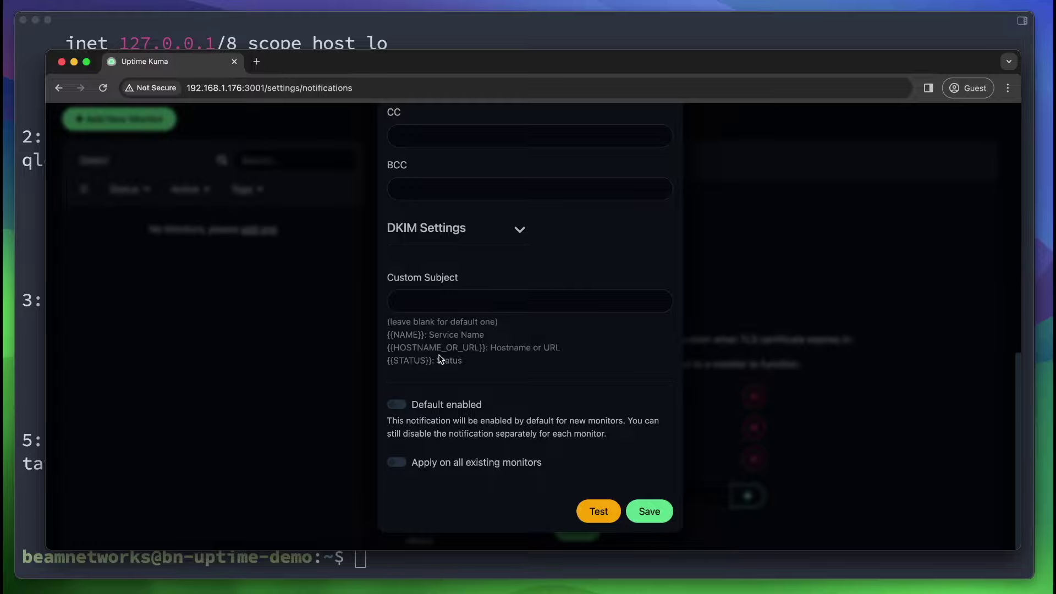
{"action": "left_click", "coordinate": [650, 511]}
{"action": "scroll", "coordinate": [568, 400], "scroll_direction": "down", "scroll_amount": 2}
Return to the dashboard and start adding a new monitor.
{"action": "scroll", "coordinate": [550, 385], "scroll_direction": "up", "scroll_amount": 4}
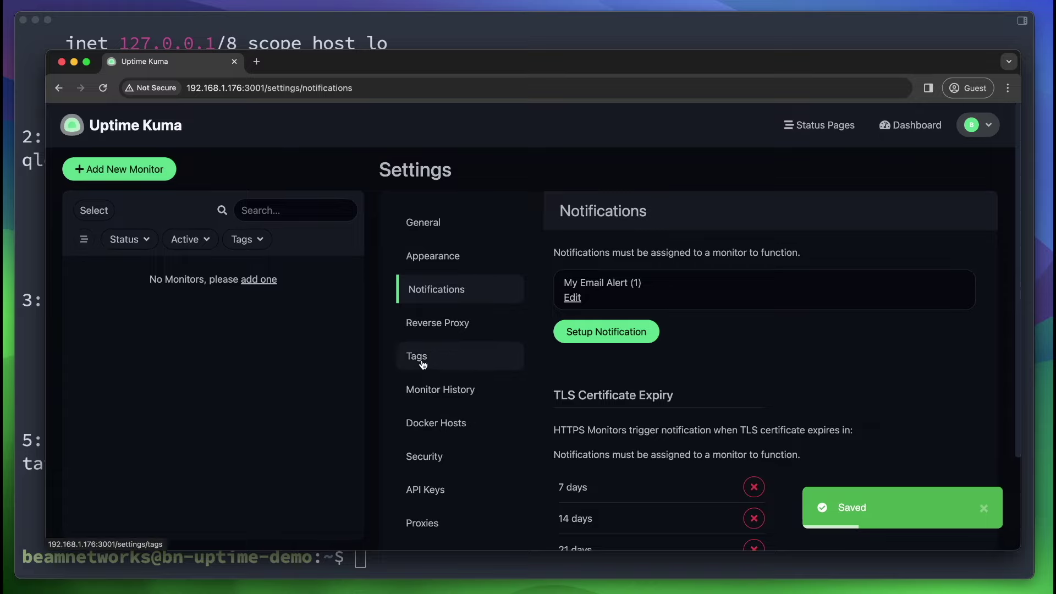
{"action": "left_click", "coordinate": [905, 126]}
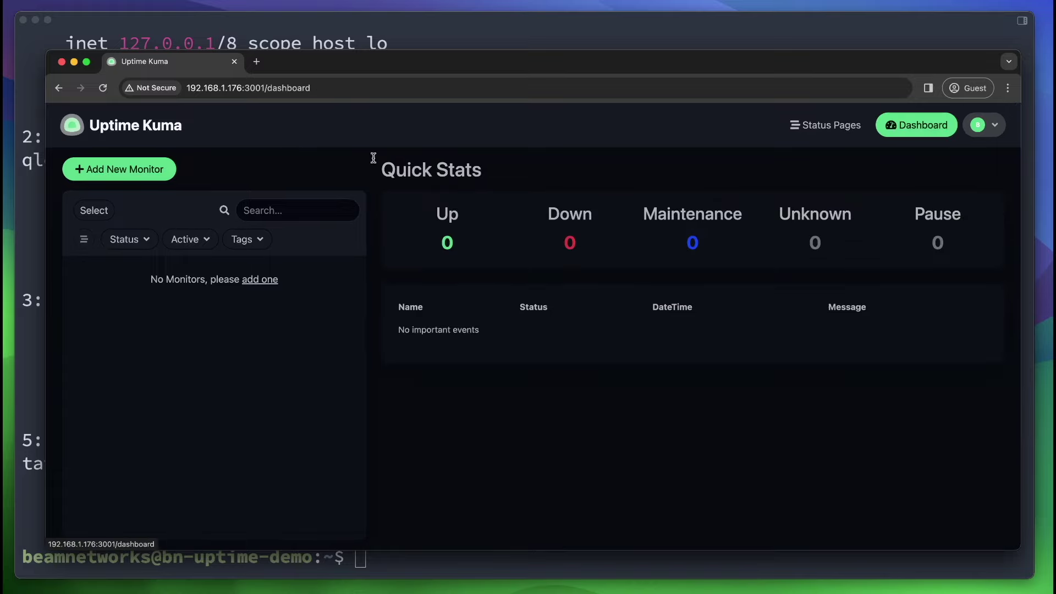
{"action": "left_click", "coordinate": [147, 174]}
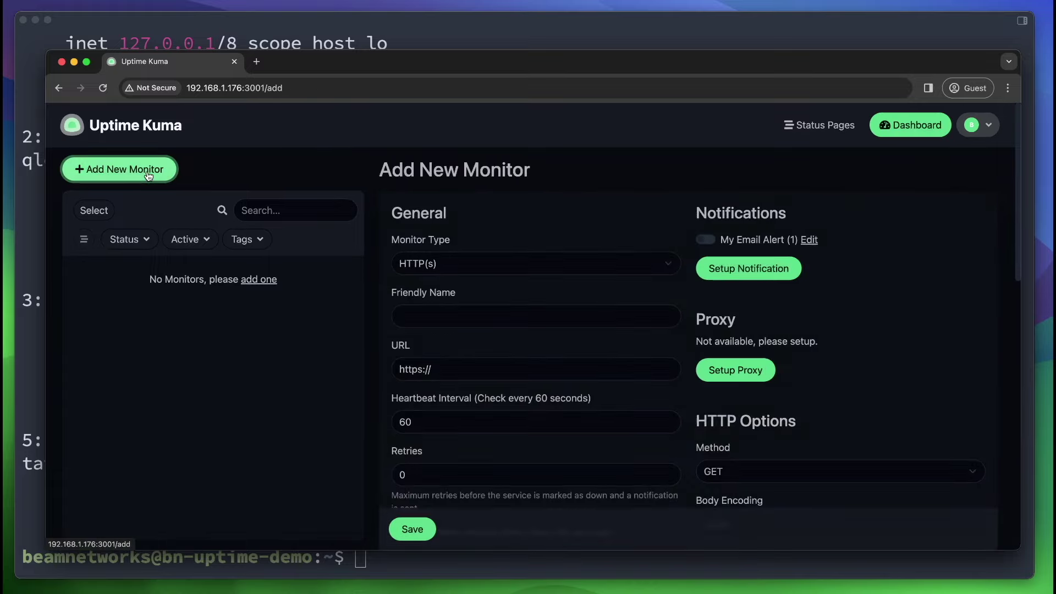
Try the Push monitor type, then set the monitor type back to HTTP(s).
{"action": "left_click", "coordinate": [638, 265]}
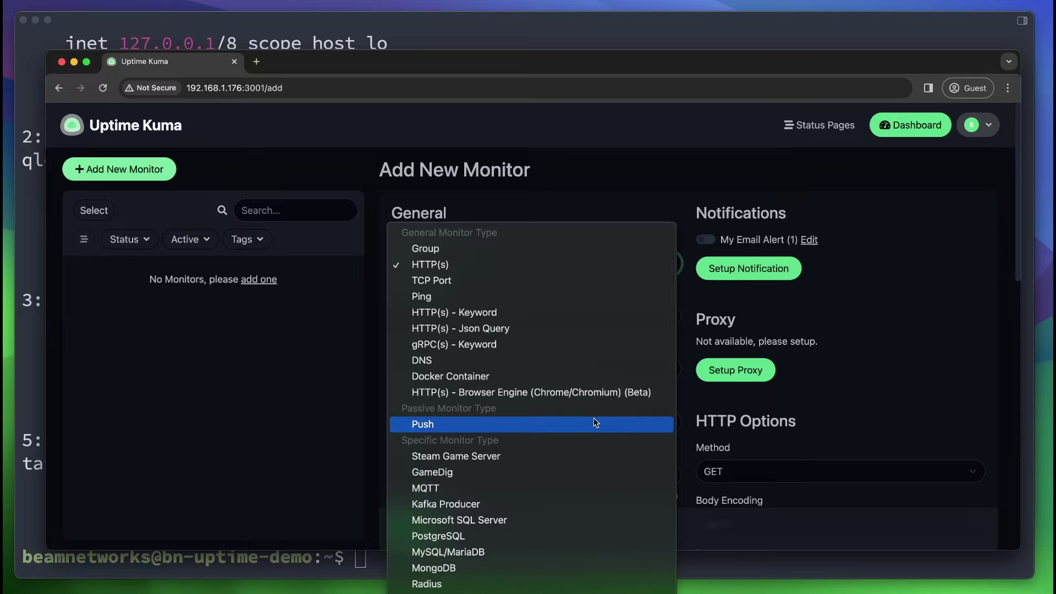
{"action": "scroll", "coordinate": [528, 275], "scroll_direction": "down", "scroll_amount": 3}
{"action": "left_click", "coordinate": [468, 135]}
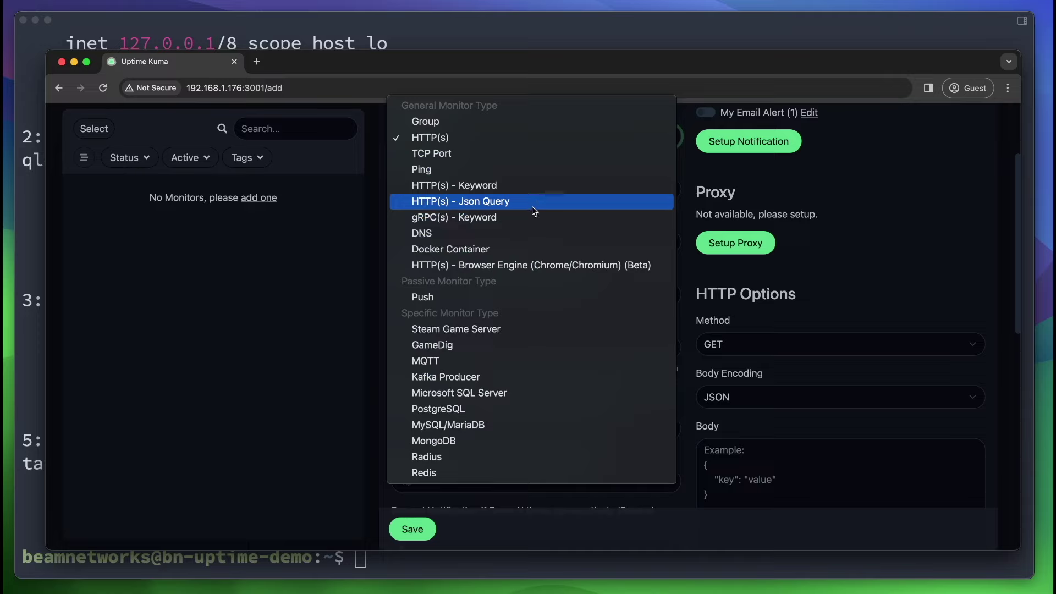
{"action": "left_click", "coordinate": [499, 300]}
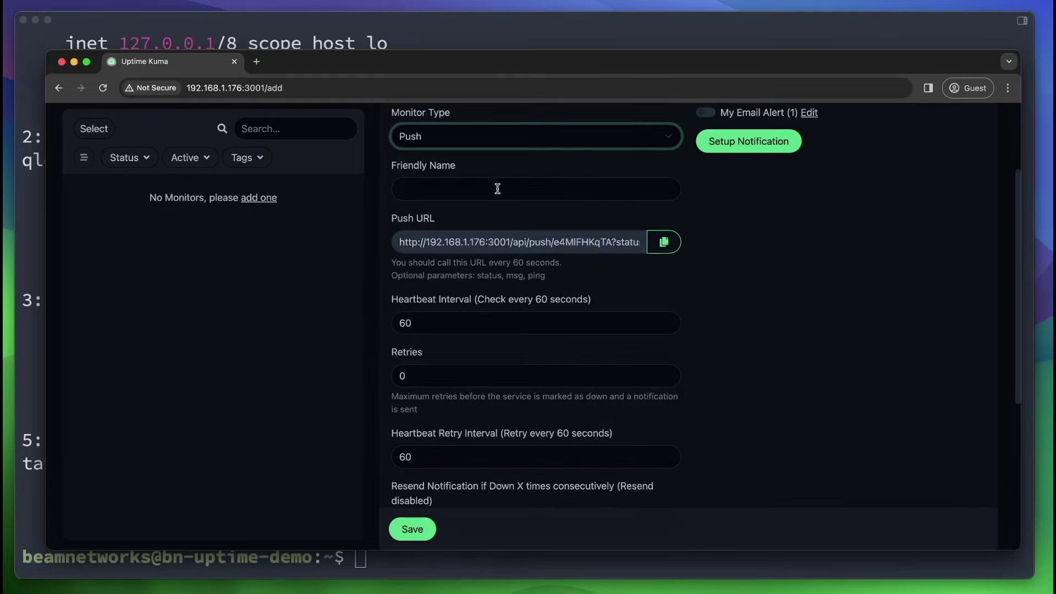
{"action": "scroll", "coordinate": [584, 246], "scroll_direction": "right", "scroll_amount": 5}
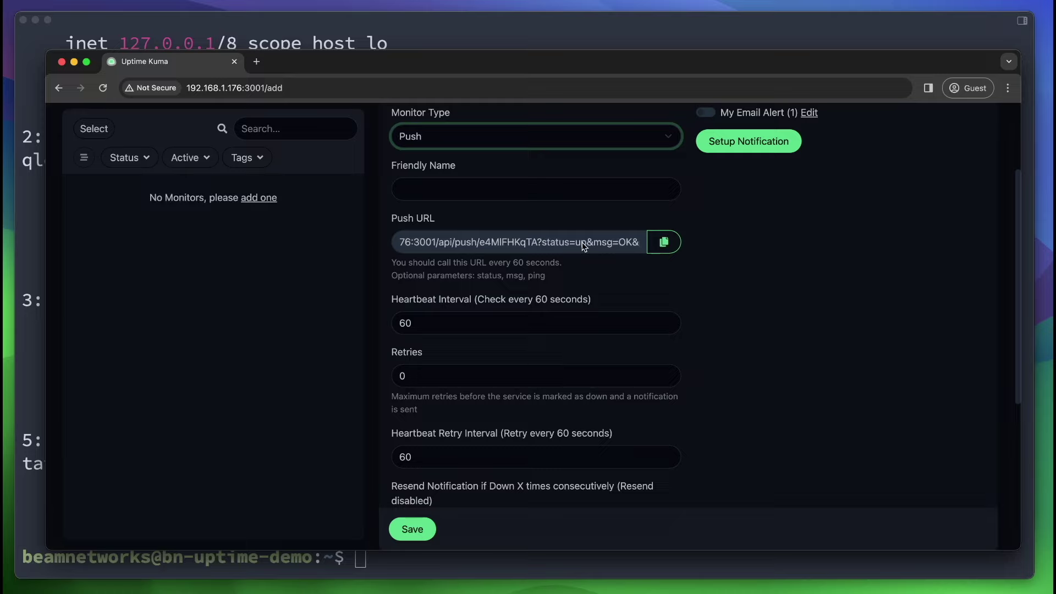
{"action": "left_click", "coordinate": [472, 138]}
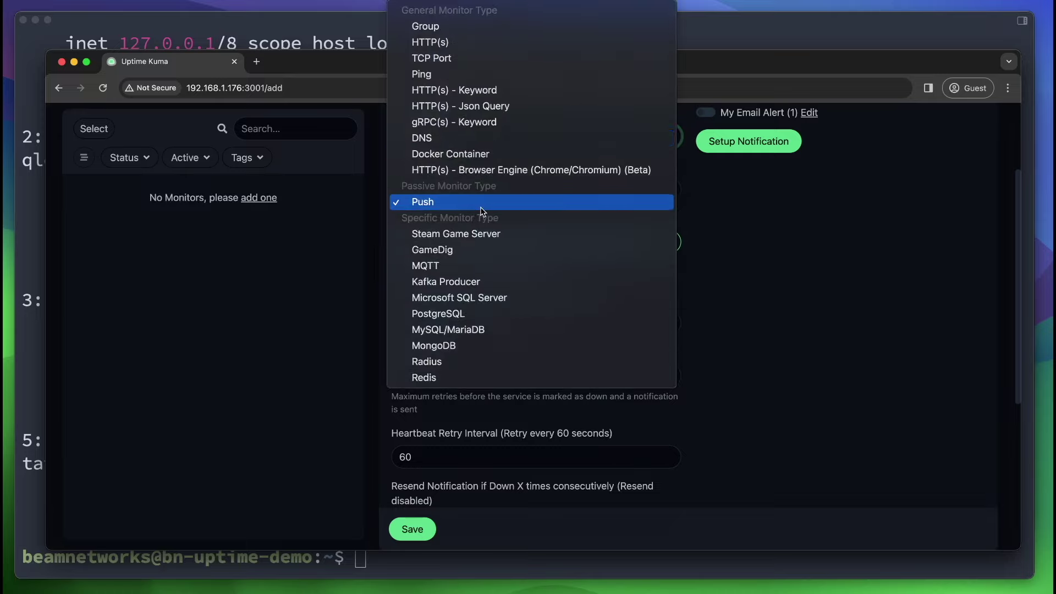
{"action": "left_click", "coordinate": [266, 215]}
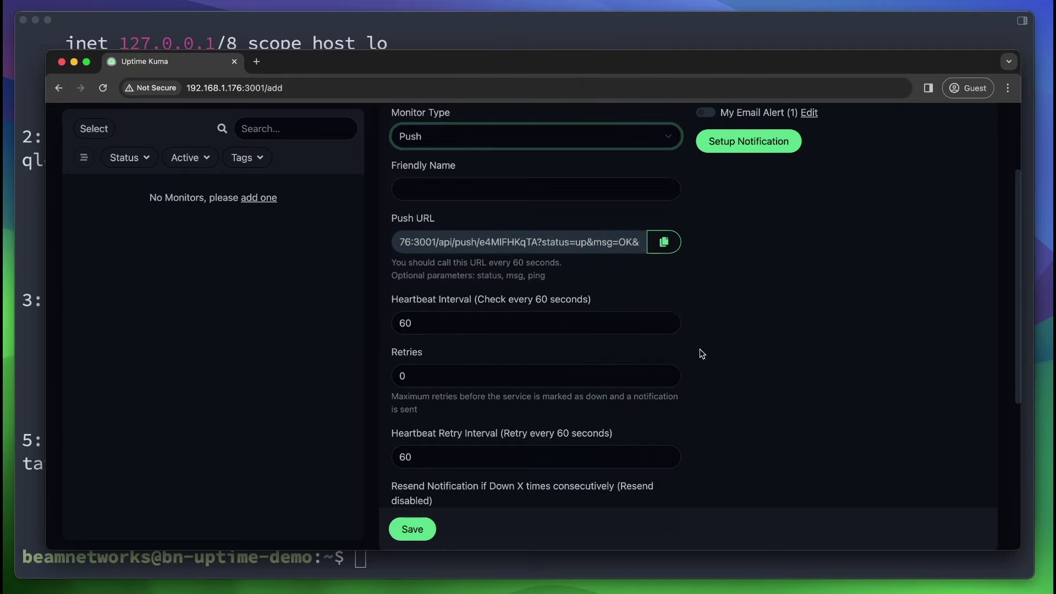
{"action": "left_click", "coordinate": [590, 142]}
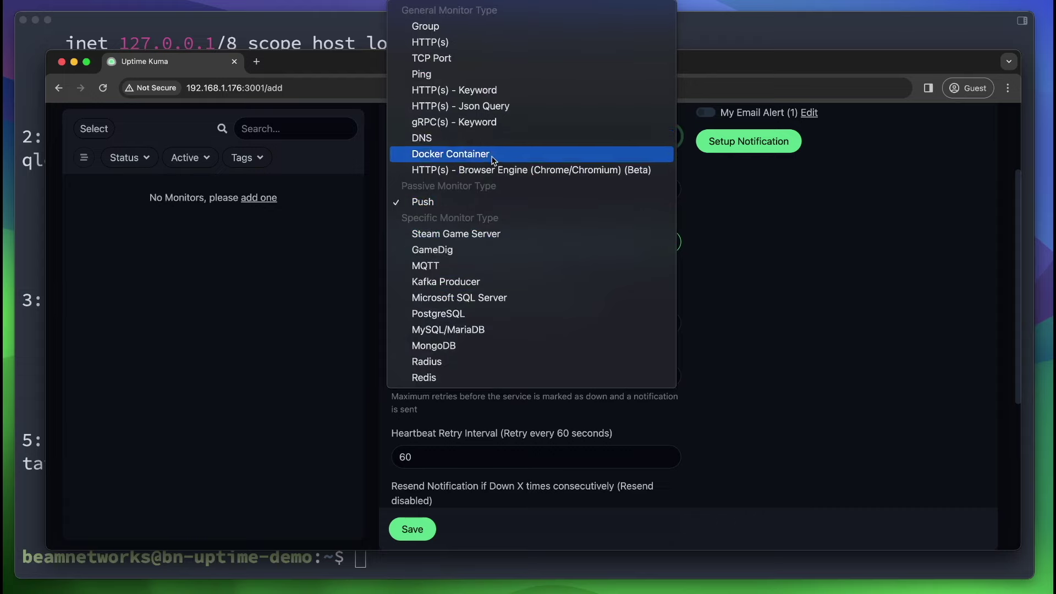
{"action": "left_click", "coordinate": [495, 41]}
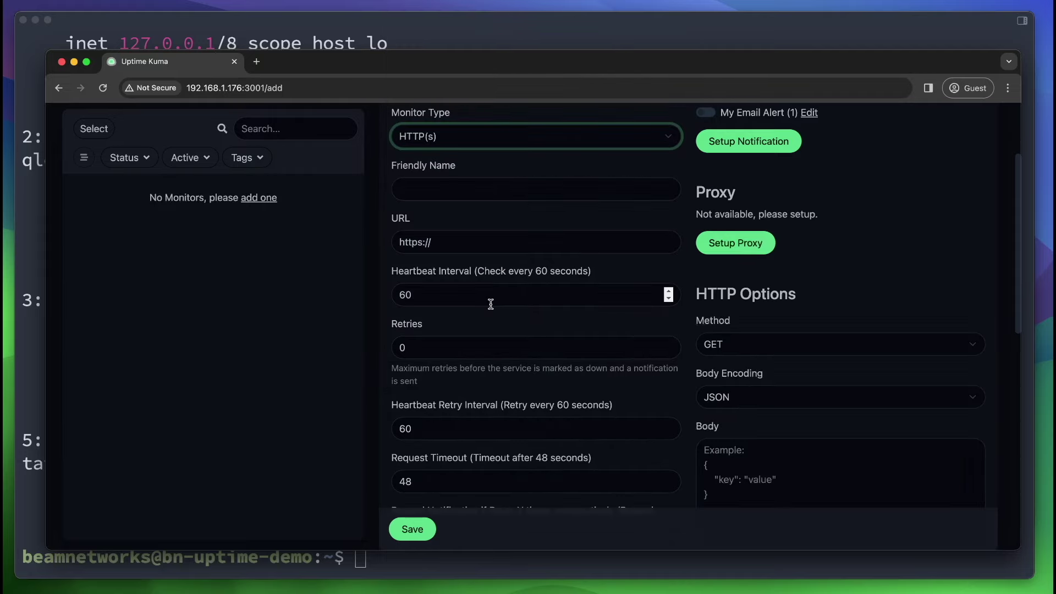
{"action": "left_click", "coordinate": [456, 247]}
{"action": "type", "text": "beamnetworks"}
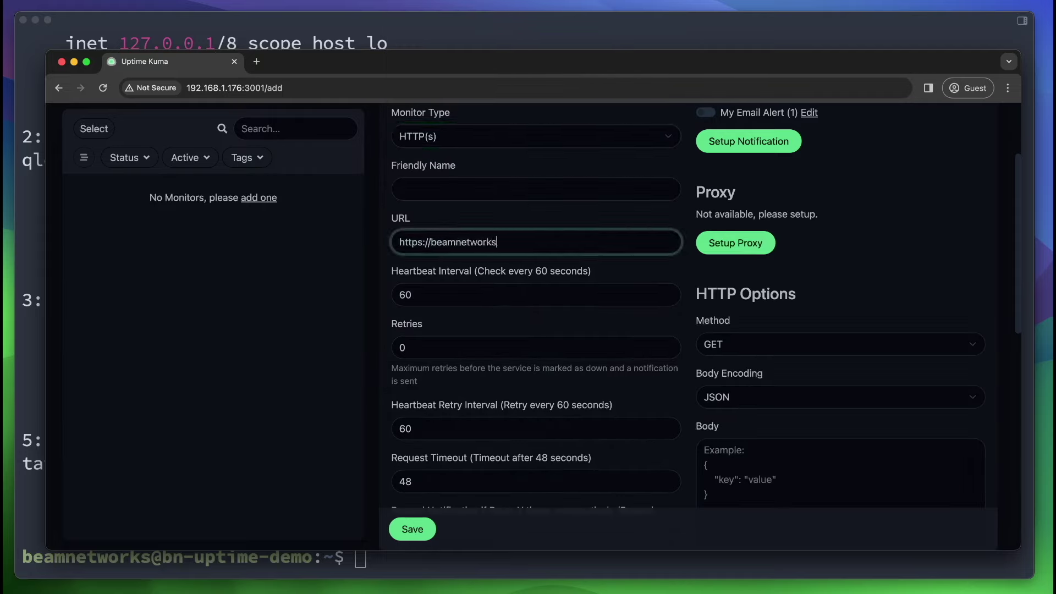
{"action": "type", "text": ".dev"}
{"action": "left_click", "coordinate": [444, 181]}
{"action": "type", "text": "B"}
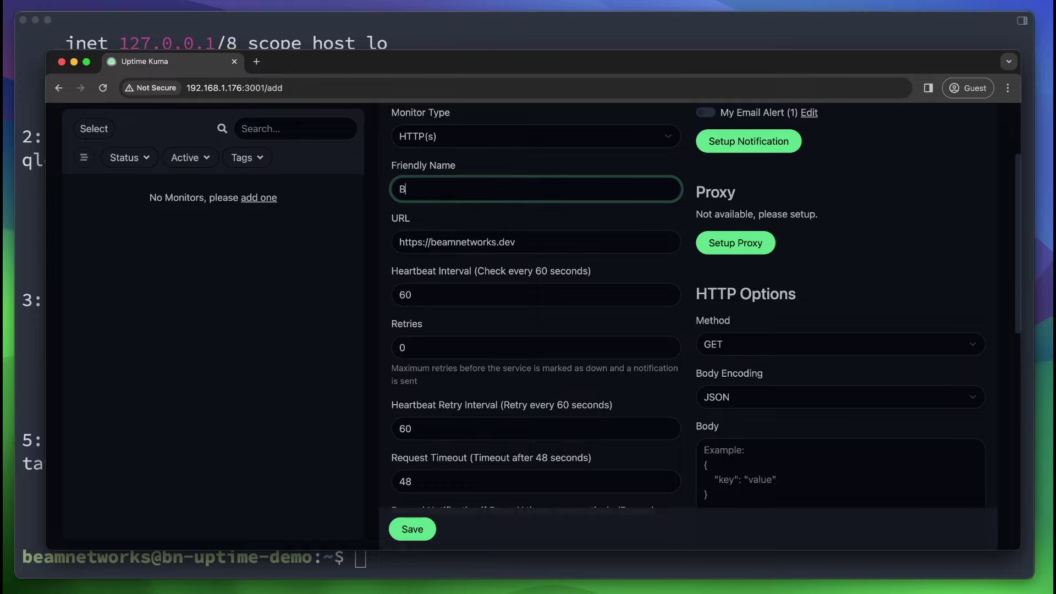
{"action": "type", "text": "eam Newtork"}
{"action": "type", "text": "orks"}
{"action": "scroll", "coordinate": [519, 327], "scroll_direction": "down", "scroll_amount": 8}
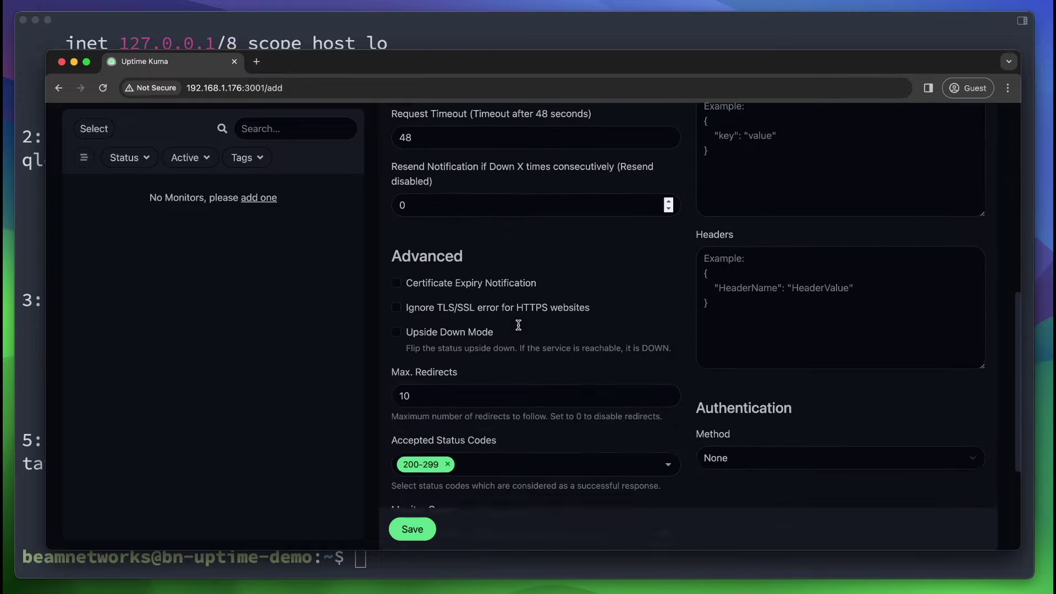
{"action": "left_click", "coordinate": [418, 531]}
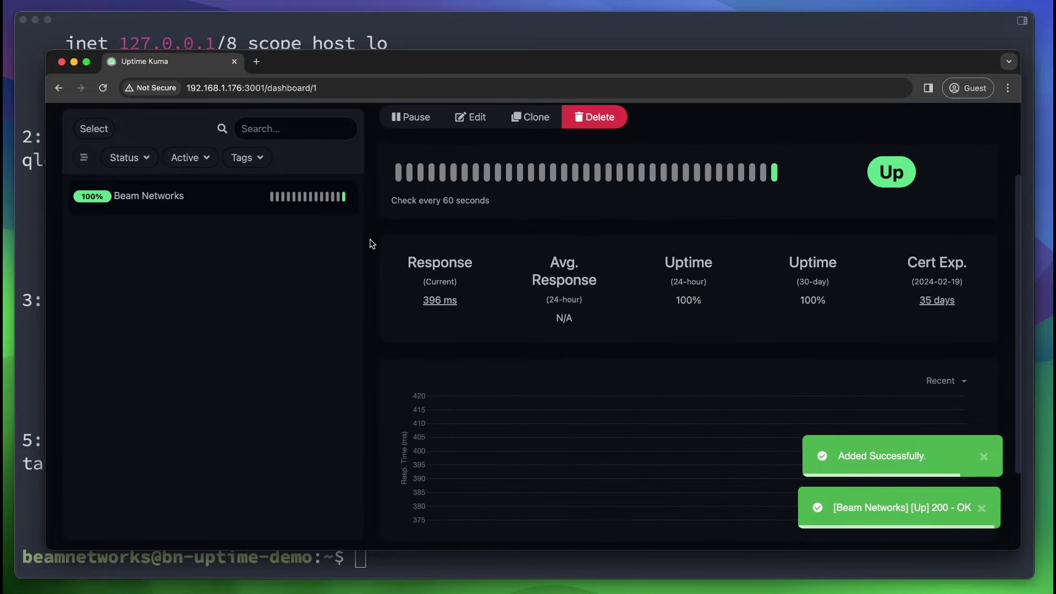
Check Beam Networks' certificate expiry date, then begin another new monitor.
{"action": "scroll", "coordinate": [652, 335], "scroll_direction": "up", "scroll_amount": 1}
{"action": "scroll", "coordinate": [651, 335], "scroll_direction": "down", "scroll_amount": 3}
{"action": "scroll", "coordinate": [651, 335], "scroll_direction": "up", "scroll_amount": 4}
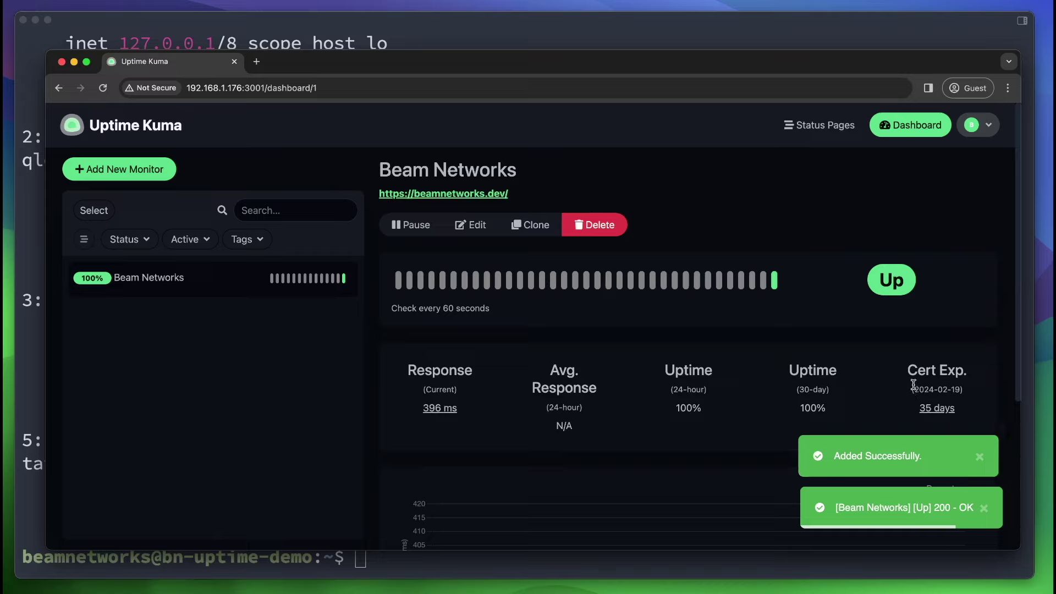
{"action": "left_click_drag", "start_coordinate": [908, 392], "coordinate": [987, 397]}
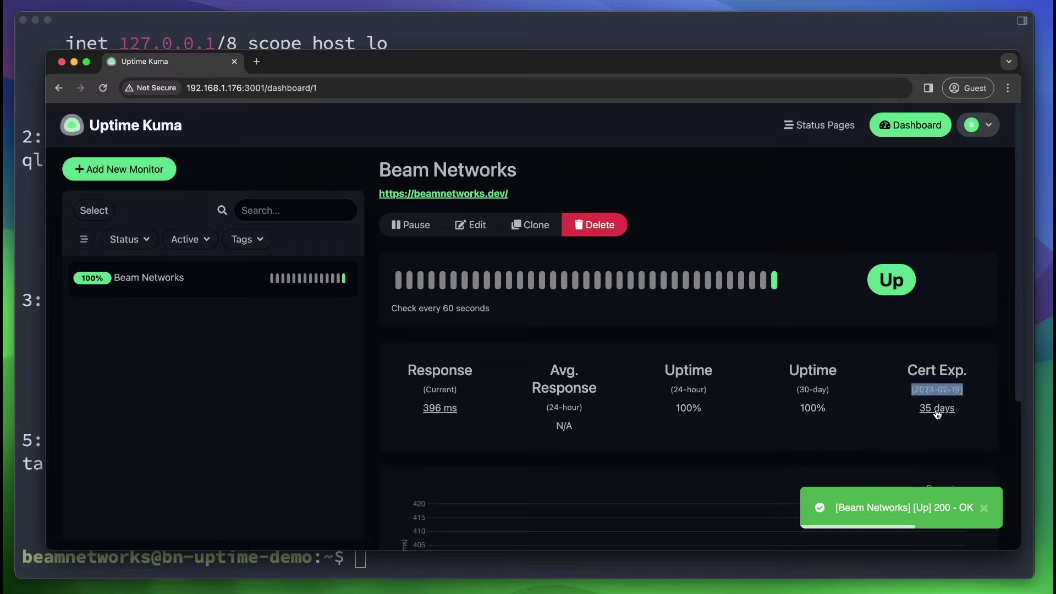
{"action": "left_click", "coordinate": [472, 324]}
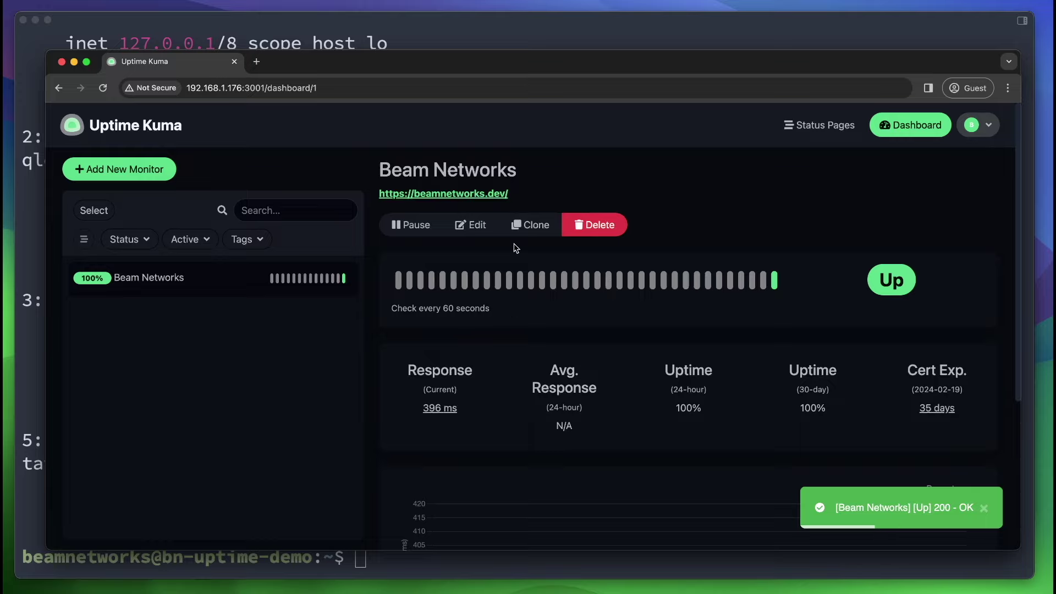
{"action": "left_click", "coordinate": [119, 169]}
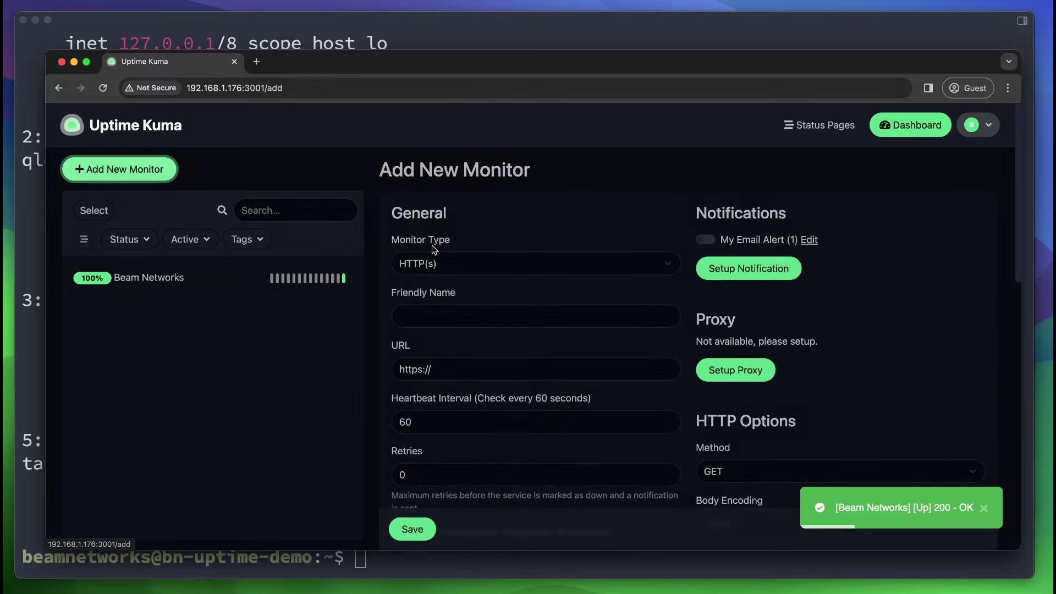
Add a Ping monitor named Cloudflare.
{"action": "left_click", "coordinate": [463, 258]}
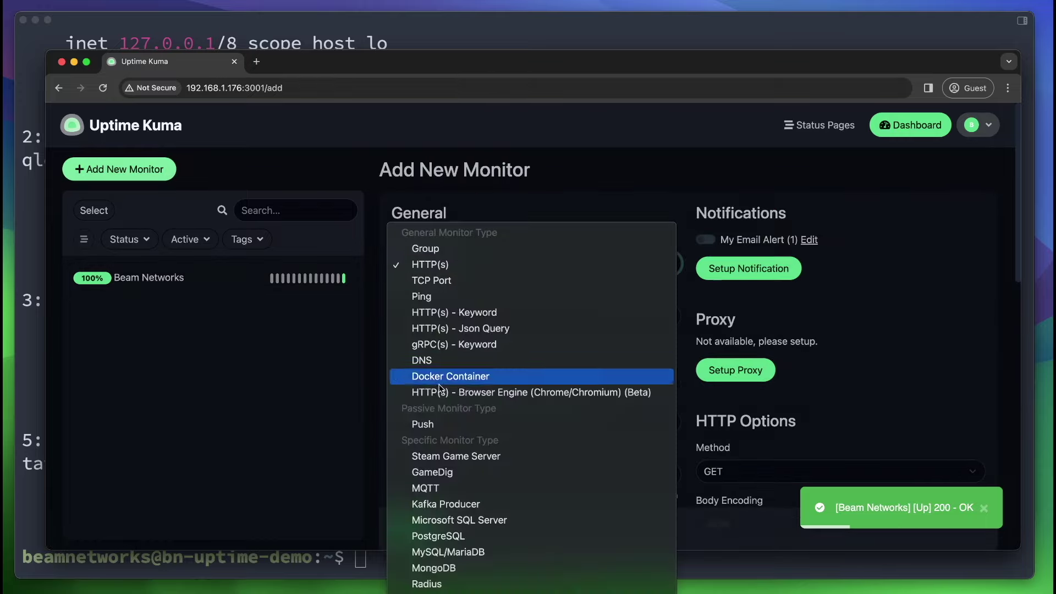
{"action": "left_click", "coordinate": [446, 296]}
{"action": "left_click", "coordinate": [471, 310]}
{"action": "type", "text": "Cl"}
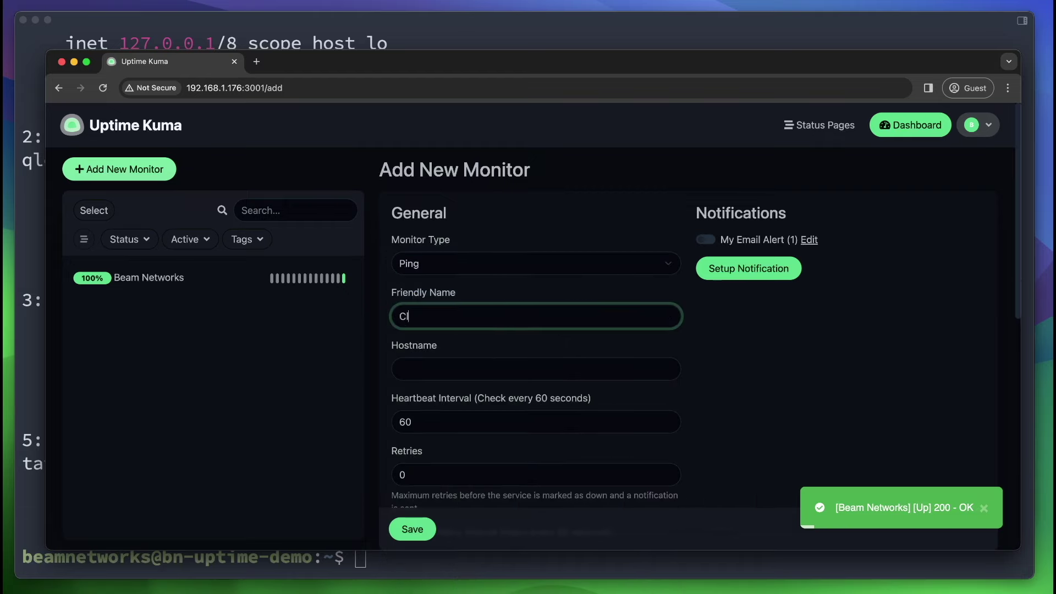
{"action": "type", "text": "oudflare"}
{"action": "key", "text": "Tab"}
{"action": "type", "text": "1"}
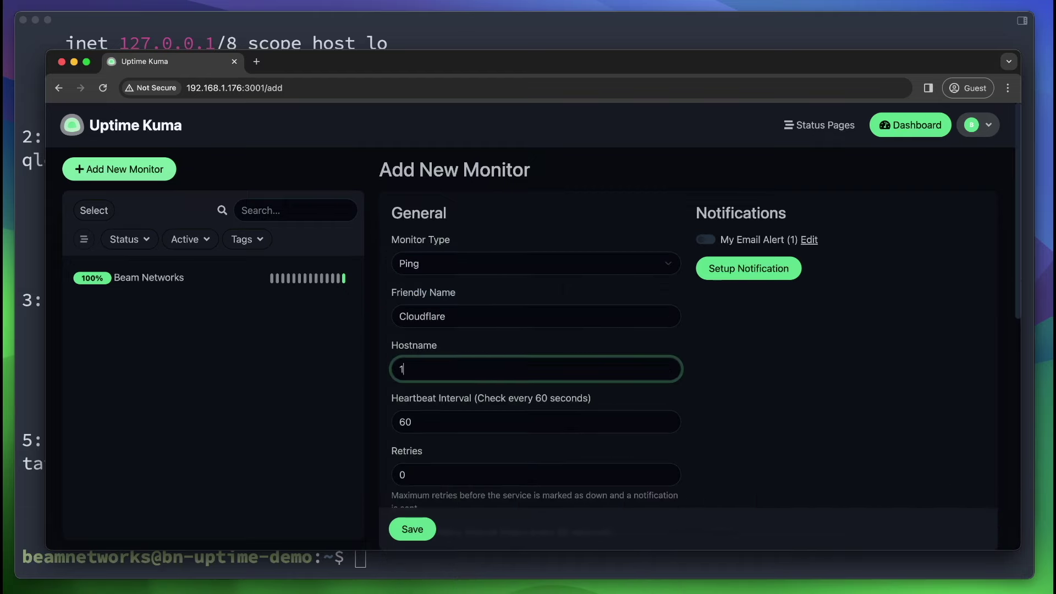
{"action": "scroll", "coordinate": [582, 401], "scroll_direction": "down", "scroll_amount": 10}
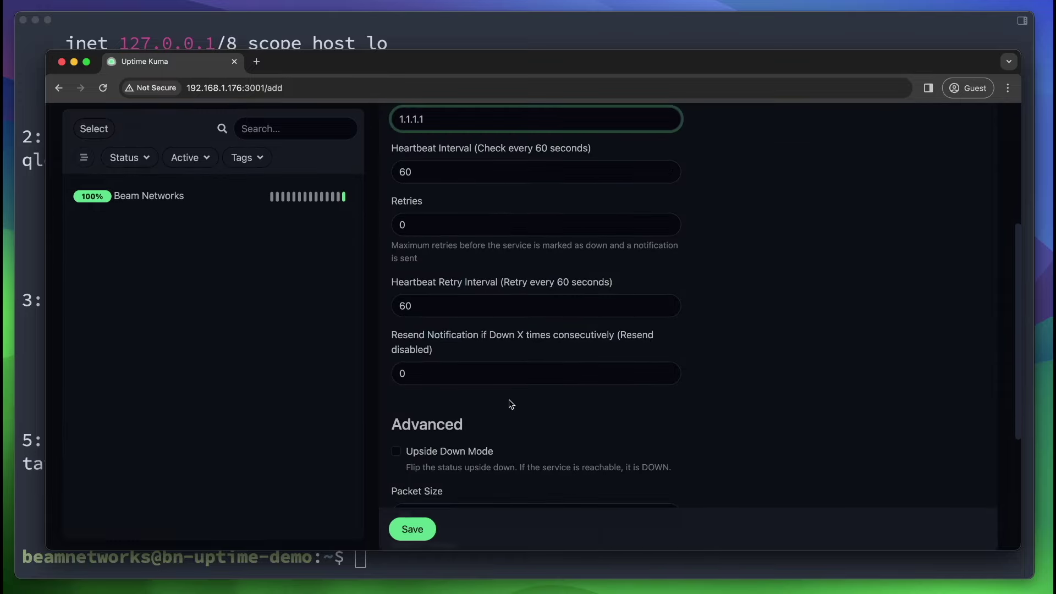
{"action": "left_click", "coordinate": [416, 531]}
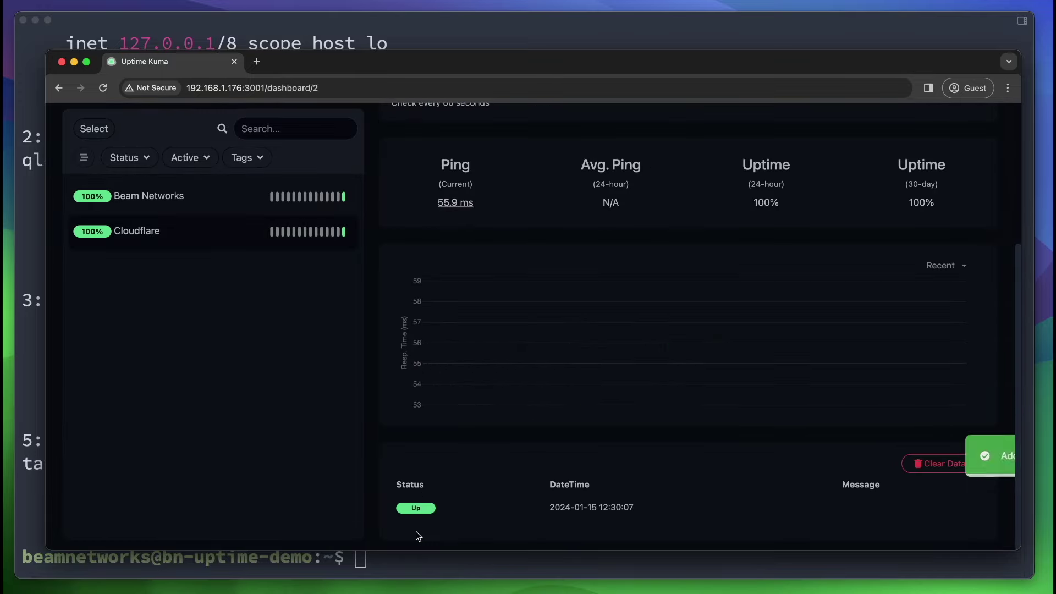
Add a Ping monitor named Google for host 8.8.8.8.
{"action": "scroll", "coordinate": [315, 277], "scroll_direction": "up", "scroll_amount": 3}
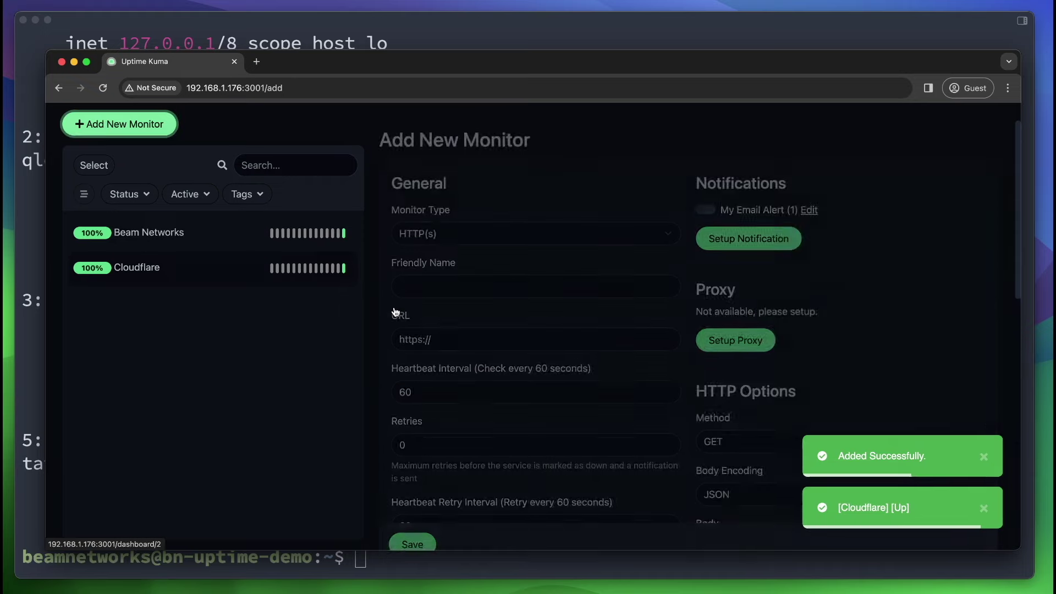
{"action": "left_click", "coordinate": [479, 275]}
{"action": "type", "text": "Google"}
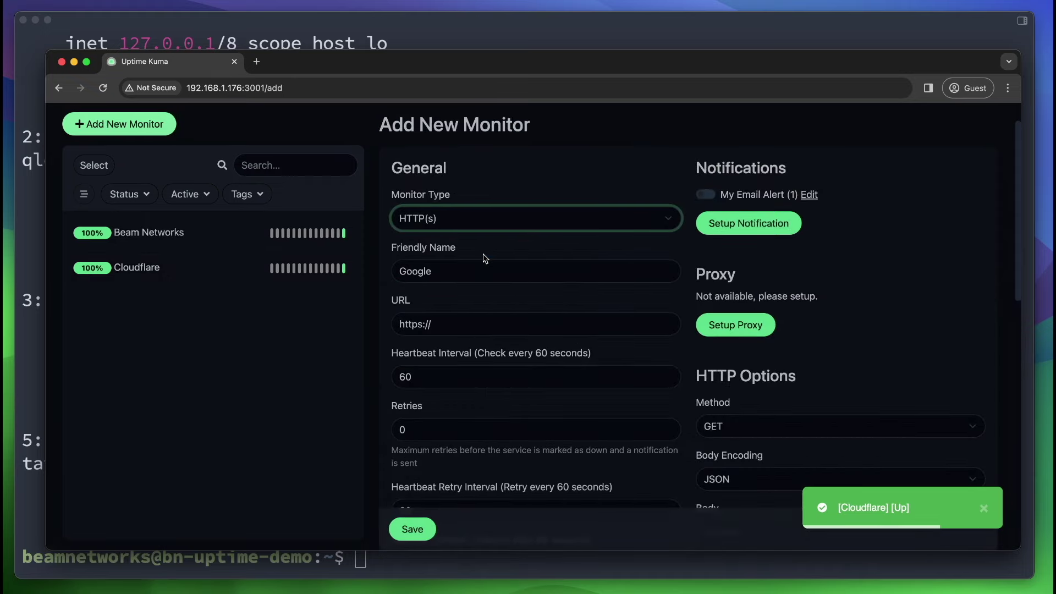
{"action": "type", "text": "p"}
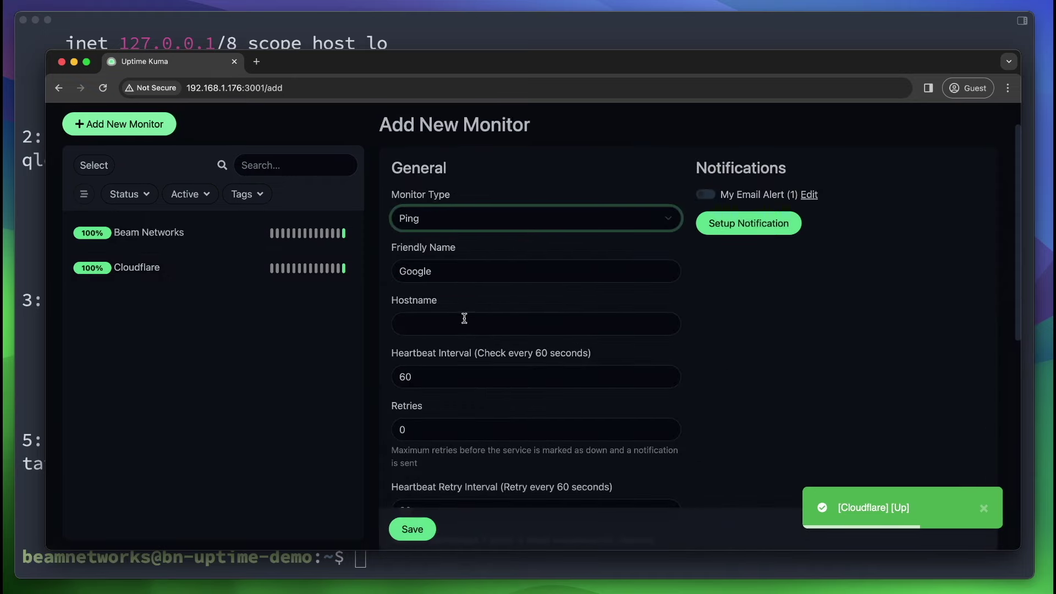
{"action": "left_click", "coordinate": [464, 319]}
{"action": "type", "text": "8.8.8.8"}
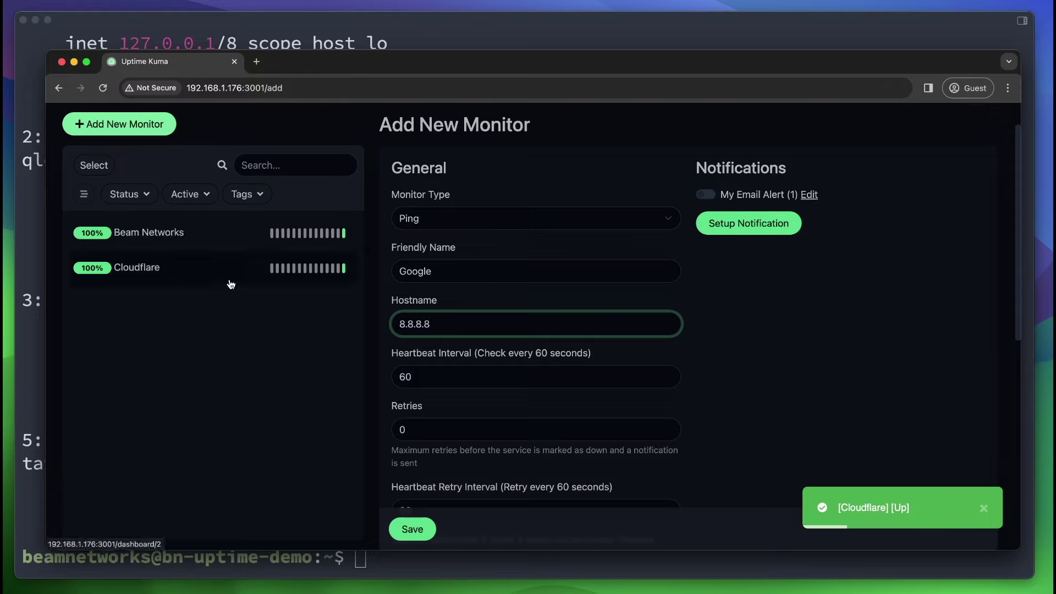
{"action": "scroll", "coordinate": [452, 400], "scroll_direction": "down", "scroll_amount": 5}
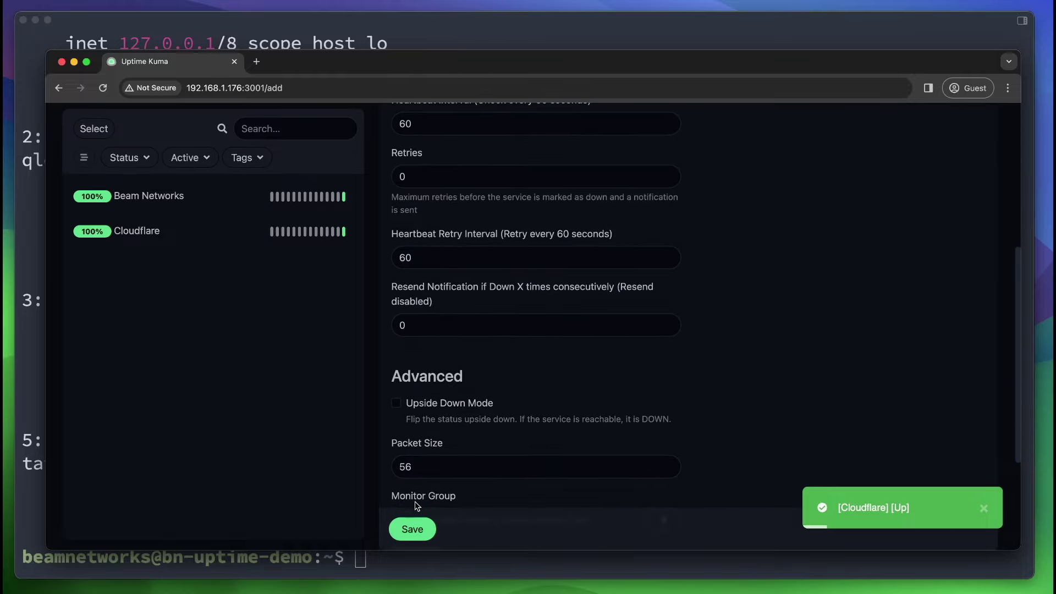
{"action": "left_click", "coordinate": [413, 528]}
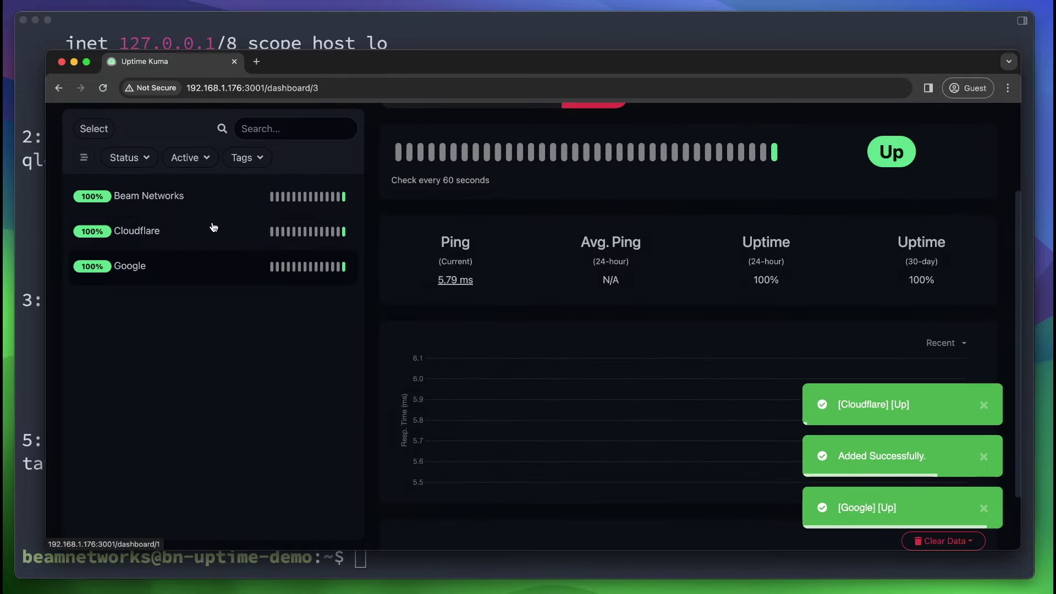
{"action": "scroll", "coordinate": [220, 305], "scroll_direction": "up", "scroll_amount": 3}
Open the Beam Networks monitor for editing and turn on My Email Alert.
{"action": "left_click", "coordinate": [221, 305]}
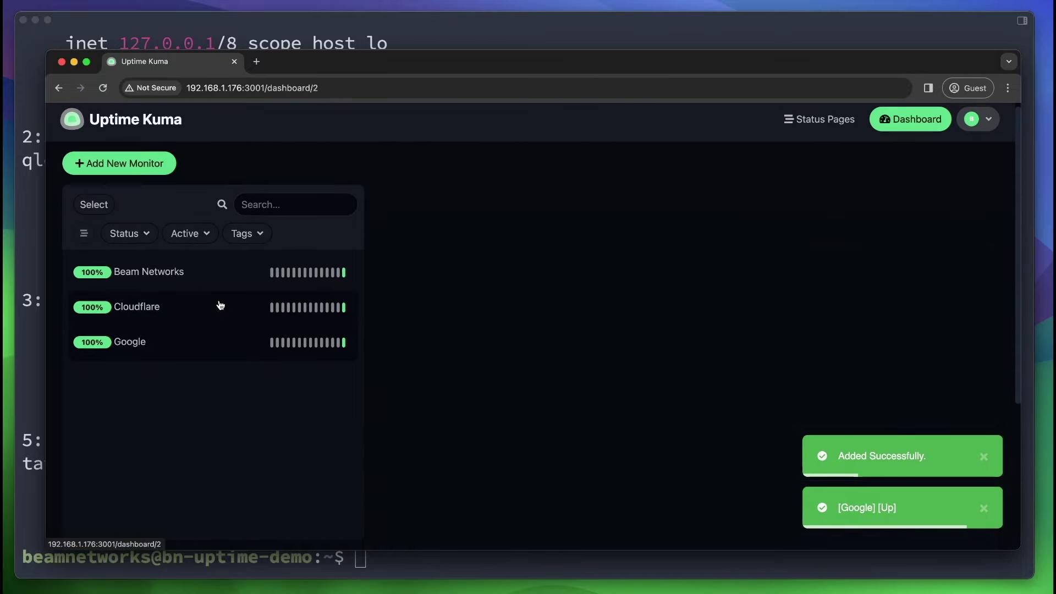
{"action": "left_click", "coordinate": [259, 285]}
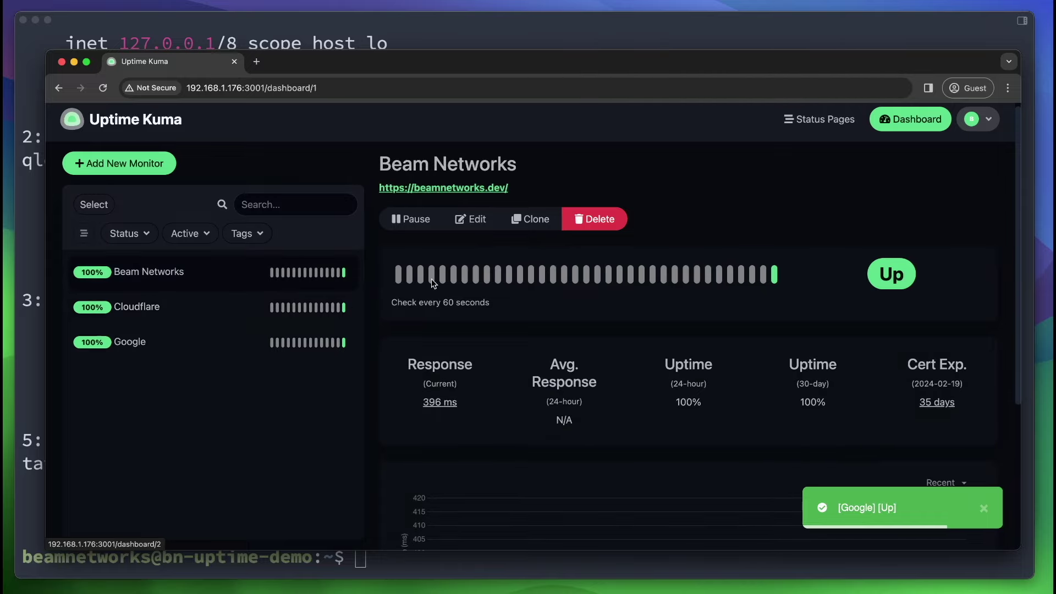
{"action": "left_click", "coordinate": [494, 223]}
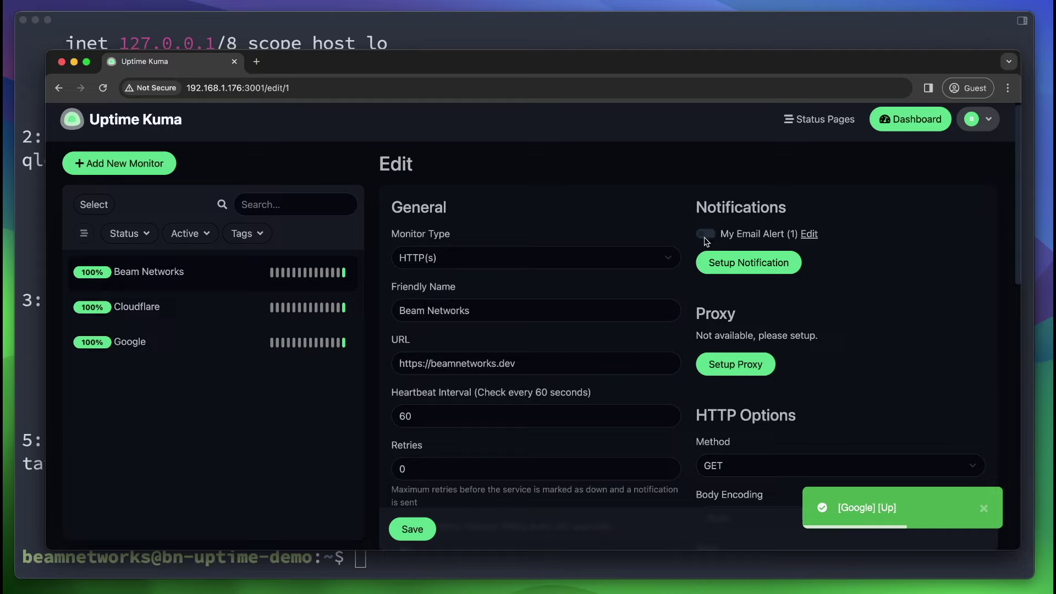
{"action": "left_click", "coordinate": [705, 237]}
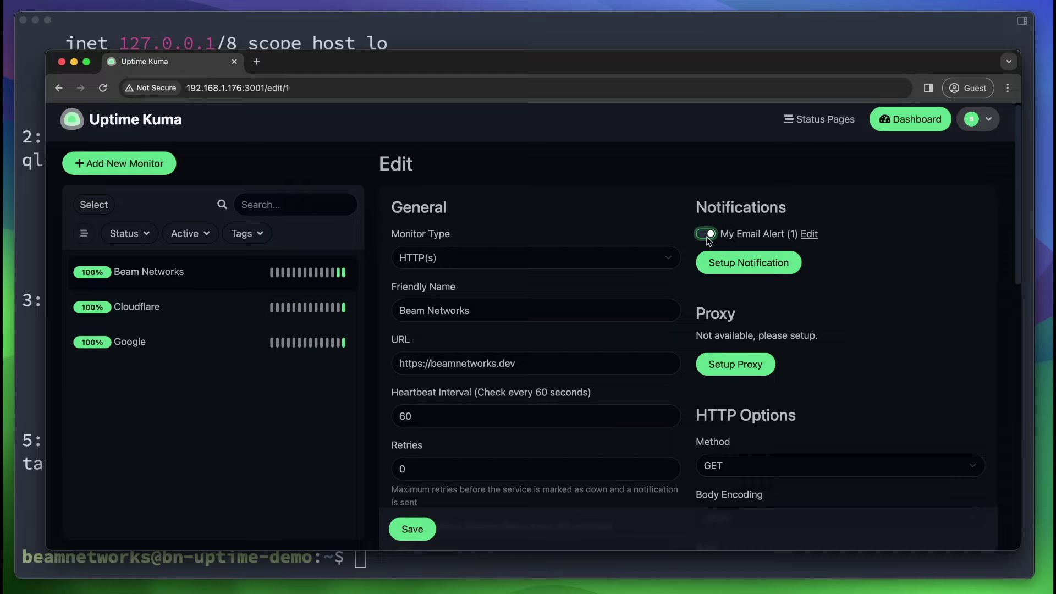
Set heartbeat interval to 30, retries to 1 and retry interval to 20 seconds.
{"action": "scroll", "coordinate": [708, 238], "scroll_direction": "down", "scroll_amount": 5}
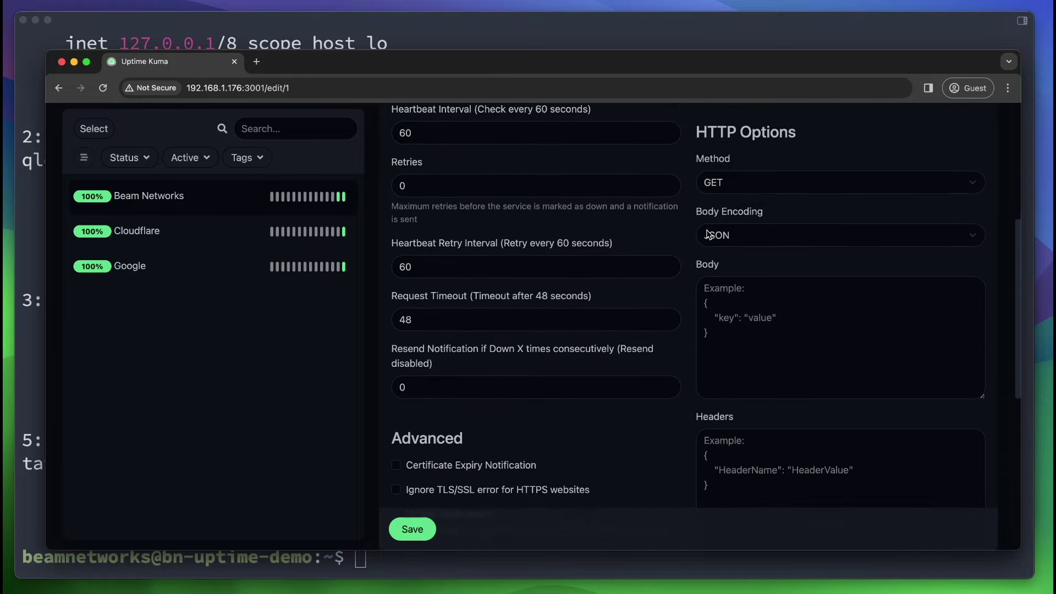
{"action": "scroll", "coordinate": [708, 234], "scroll_direction": "up", "scroll_amount": 3}
{"action": "left_click_drag", "start_coordinate": [507, 263], "coordinate": [379, 259]}
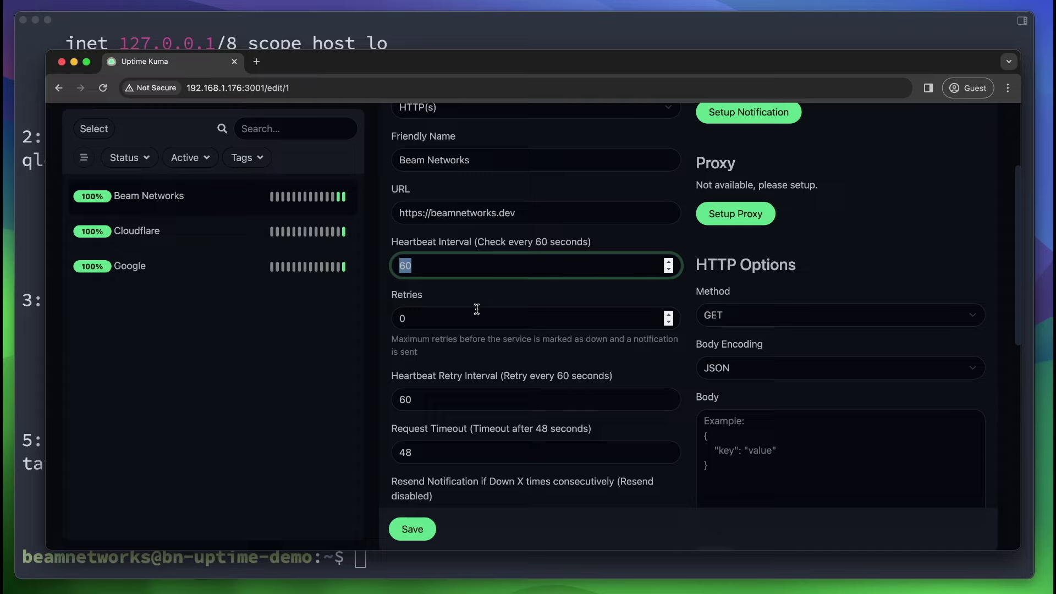
{"action": "type", "text": "30"}
{"action": "left_click", "coordinate": [429, 312]}
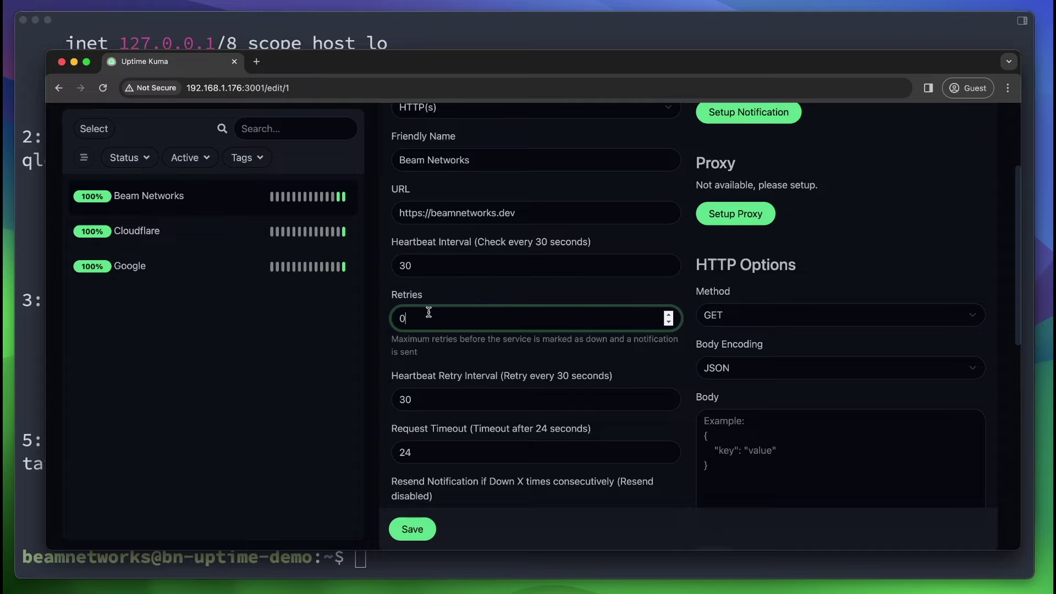
{"action": "key", "text": "BackSpace"}
{"action": "key", "text": "Tab"}
{"action": "key", "text": "shift+Tab"}
{"action": "type", "text": "1"}
{"action": "left_click", "coordinate": [463, 403]}
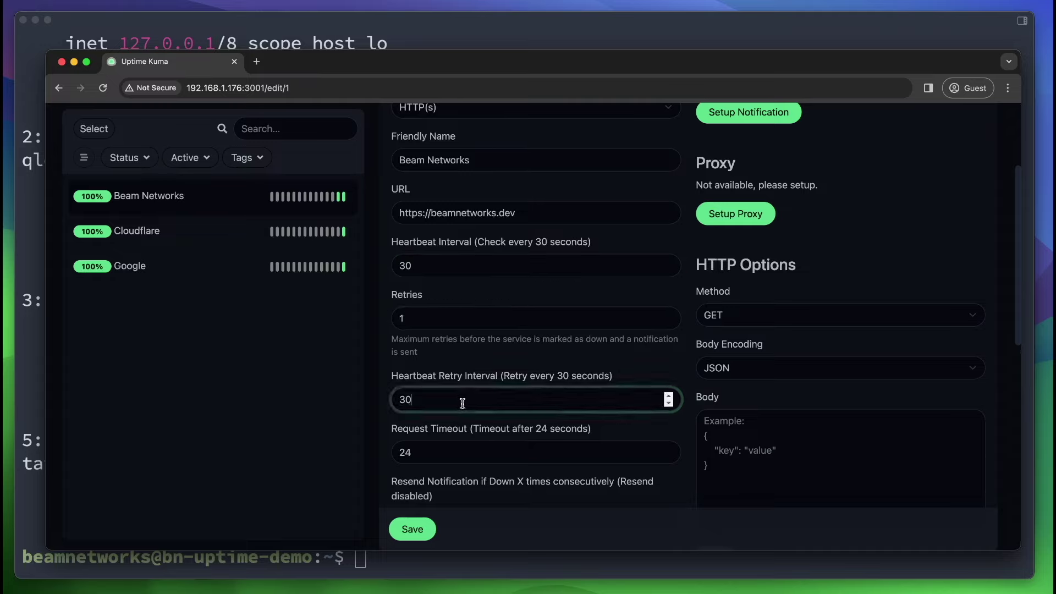
{"action": "key", "text": "super+a"}
{"action": "type", "text": "20"}
Review the timeout and resend settings, and close the Tags dialog without adding a tag.
{"action": "scroll", "coordinate": [399, 418], "scroll_direction": "down", "scroll_amount": 3}
{"action": "key", "text": "Tab"}
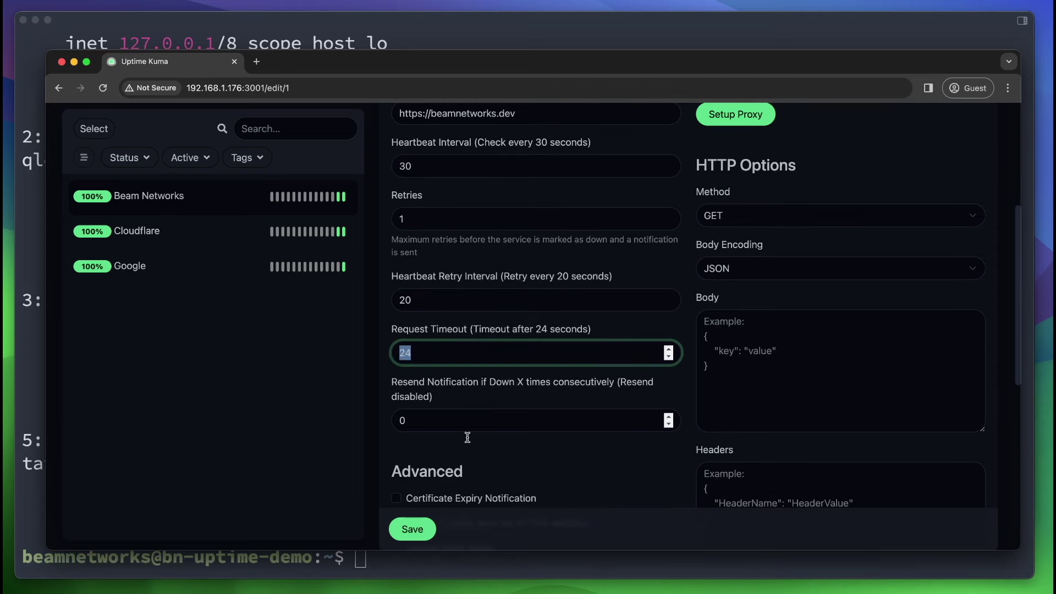
{"action": "scroll", "coordinate": [468, 437], "scroll_direction": "down", "scroll_amount": 3}
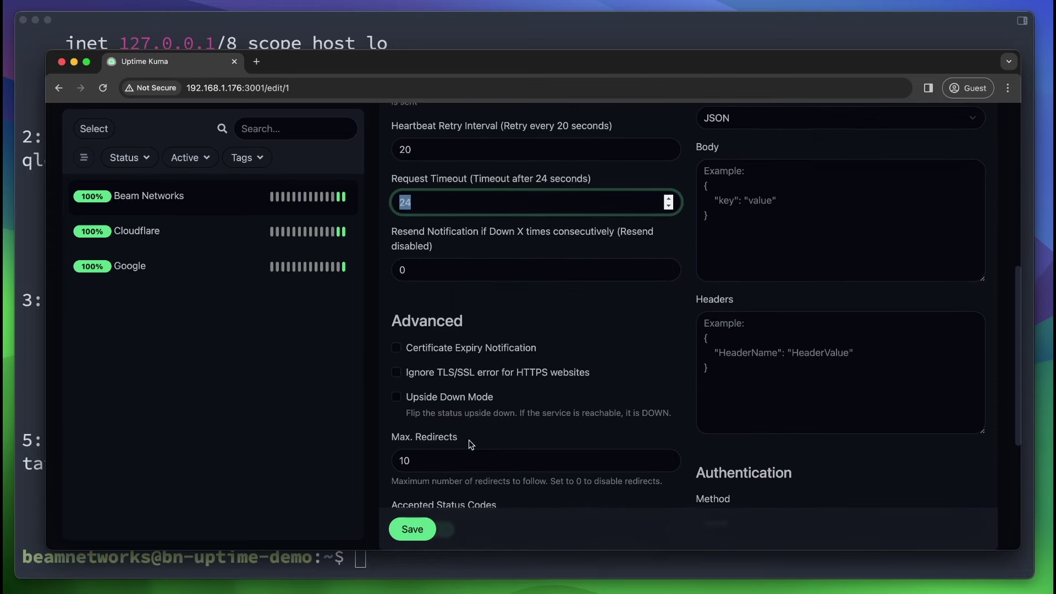
{"action": "left_click", "coordinate": [461, 263]}
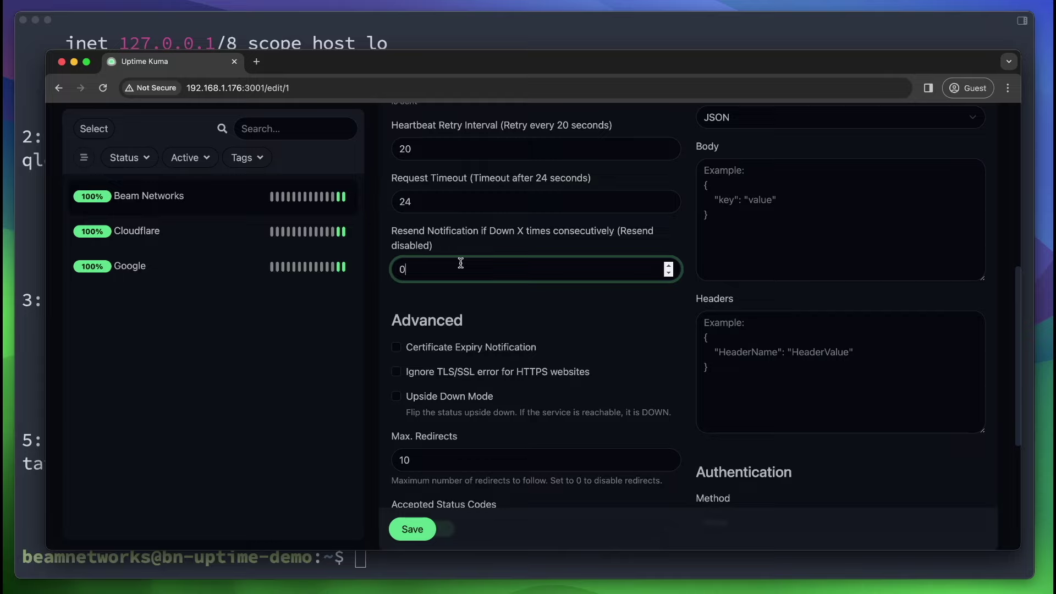
{"action": "scroll", "coordinate": [461, 263], "scroll_direction": "down", "scroll_amount": 2}
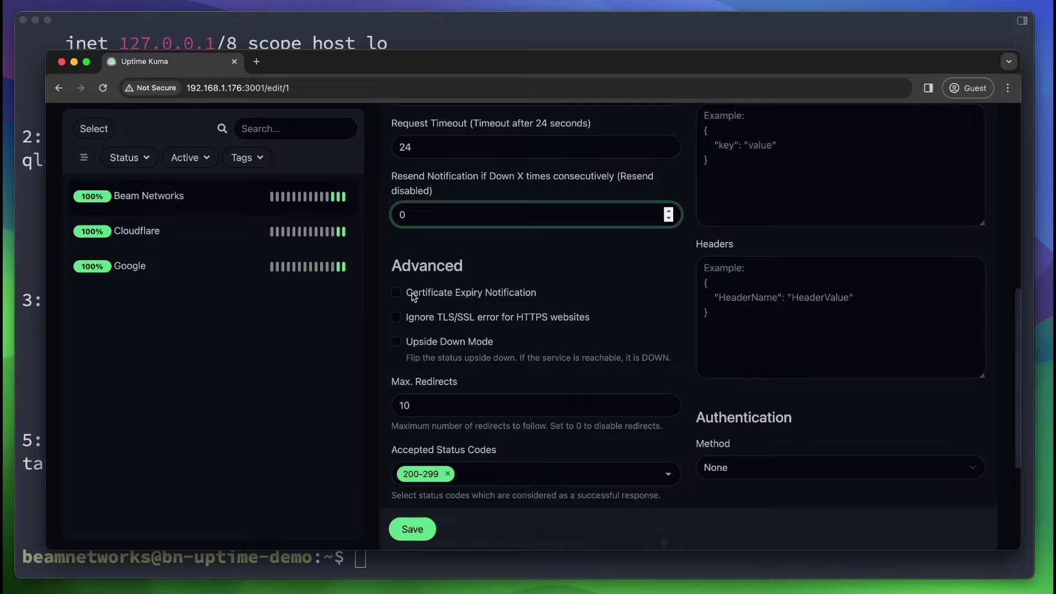
{"action": "scroll", "coordinate": [411, 292], "scroll_direction": "down", "scroll_amount": 4}
{"action": "left_click", "coordinate": [538, 472]}
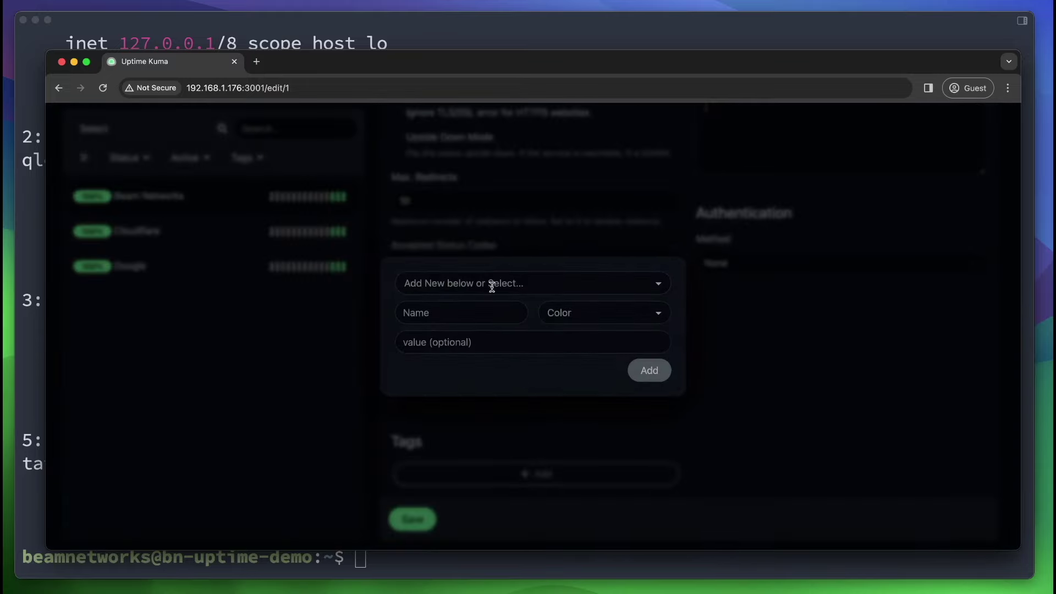
{"action": "left_click", "coordinate": [380, 304]}
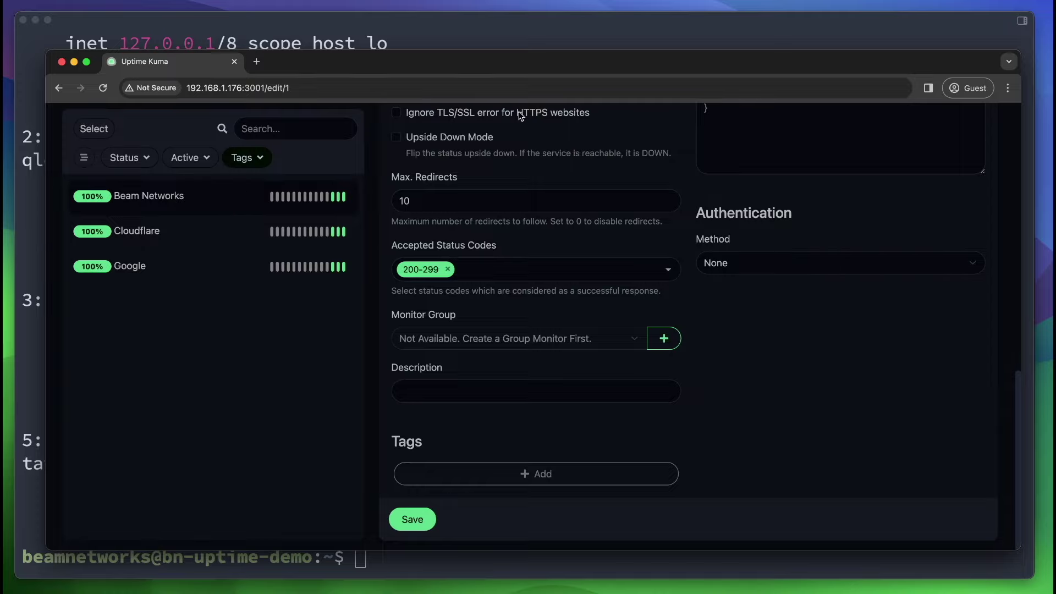
{"action": "scroll", "coordinate": [520, 116], "scroll_direction": "up", "scroll_amount": 10}
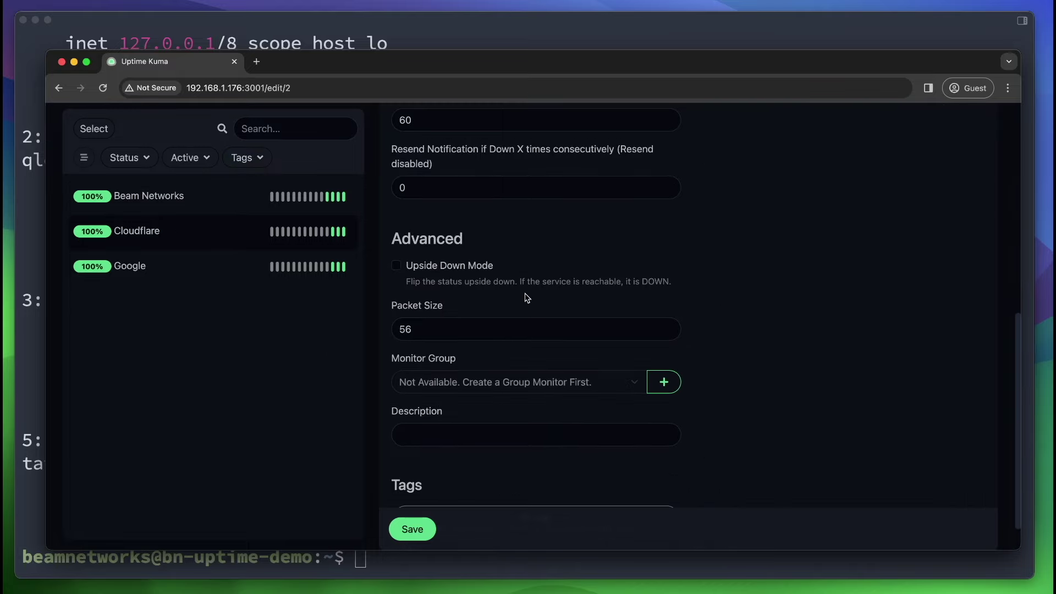
In Cloudflare's edit form, try MySQL/MariaDB, then HTTP(s) - Keyword as the monitor type.
{"action": "scroll", "coordinate": [525, 297], "scroll_direction": "down", "scroll_amount": 1}
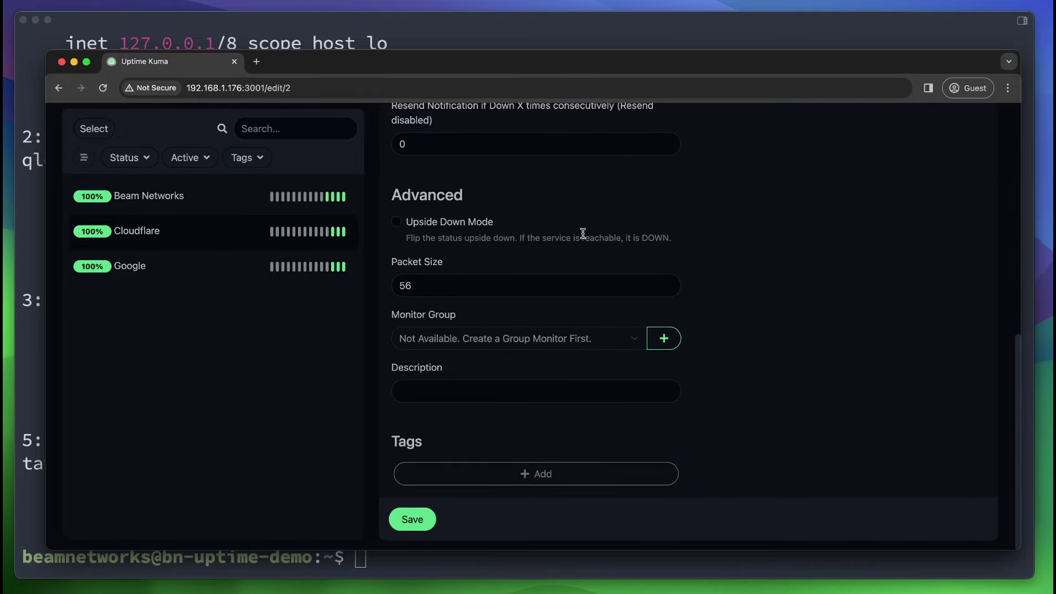
{"action": "scroll", "coordinate": [583, 233], "scroll_direction": "up", "scroll_amount": 10}
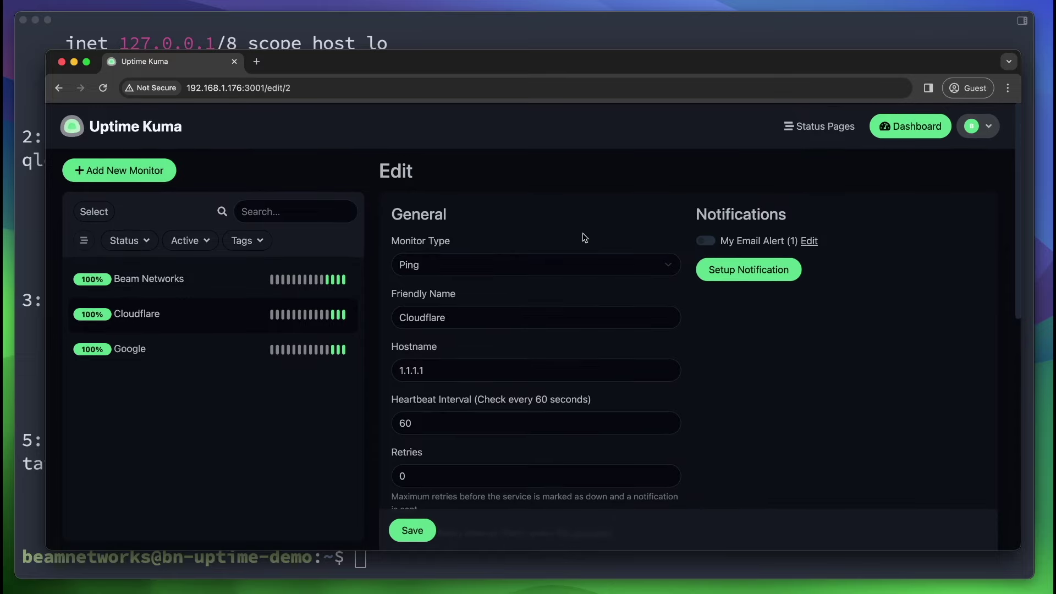
{"action": "left_click", "coordinate": [543, 264]}
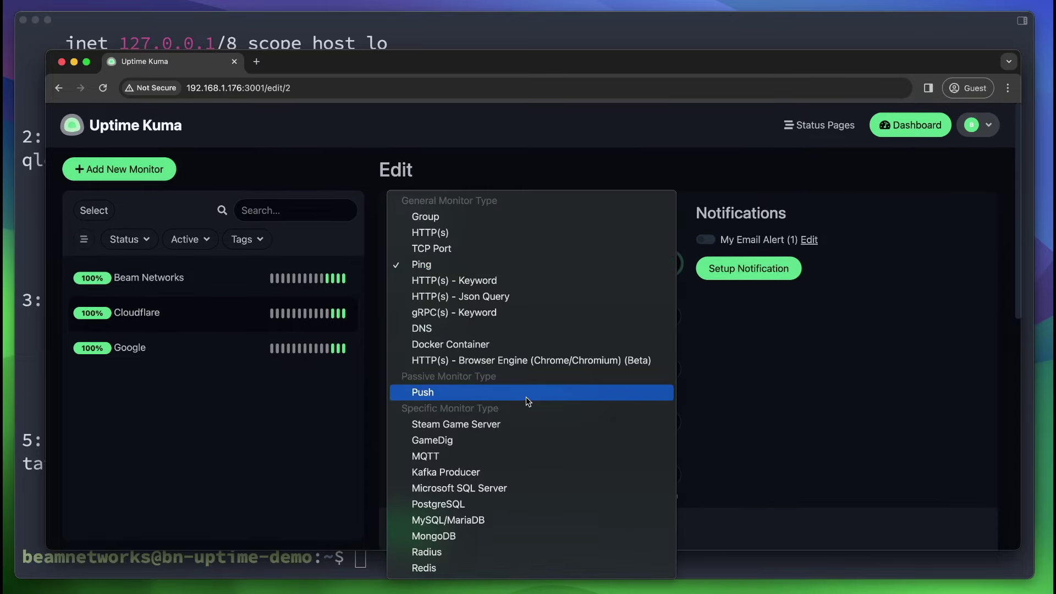
{"action": "left_click", "coordinate": [531, 520]}
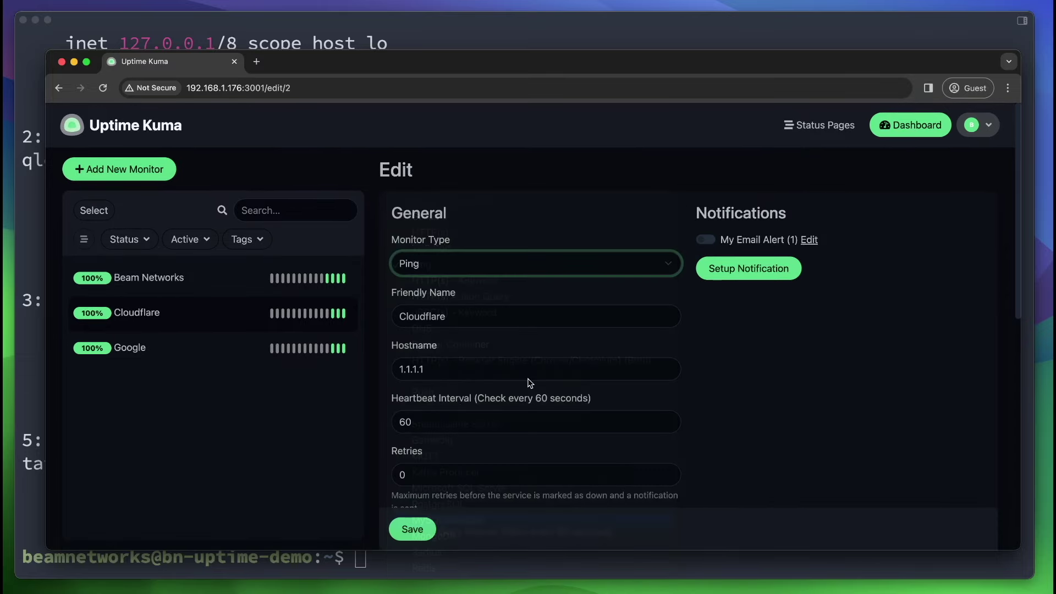
{"action": "scroll", "coordinate": [532, 233], "scroll_direction": "down", "scroll_amount": 5}
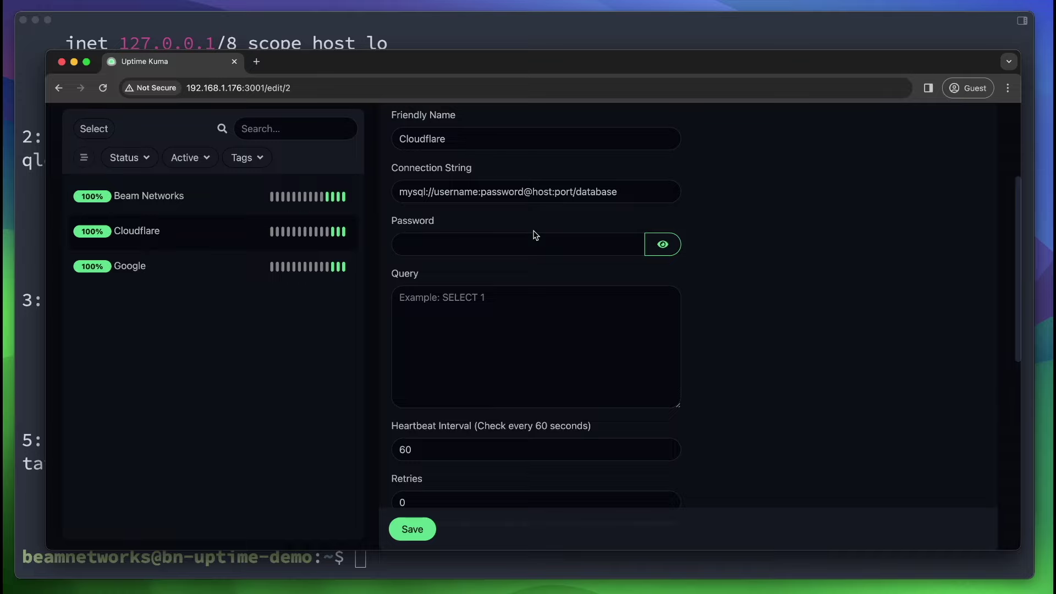
{"action": "scroll", "coordinate": [533, 234], "scroll_direction": "up", "scroll_amount": 2}
{"action": "left_click", "coordinate": [501, 186]}
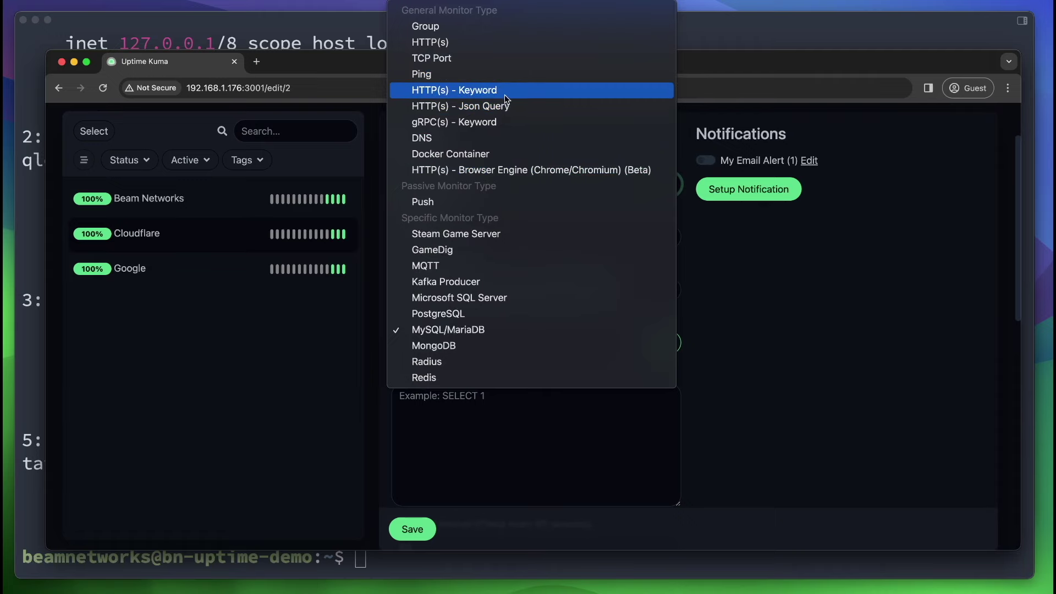
{"action": "left_click", "coordinate": [505, 93]}
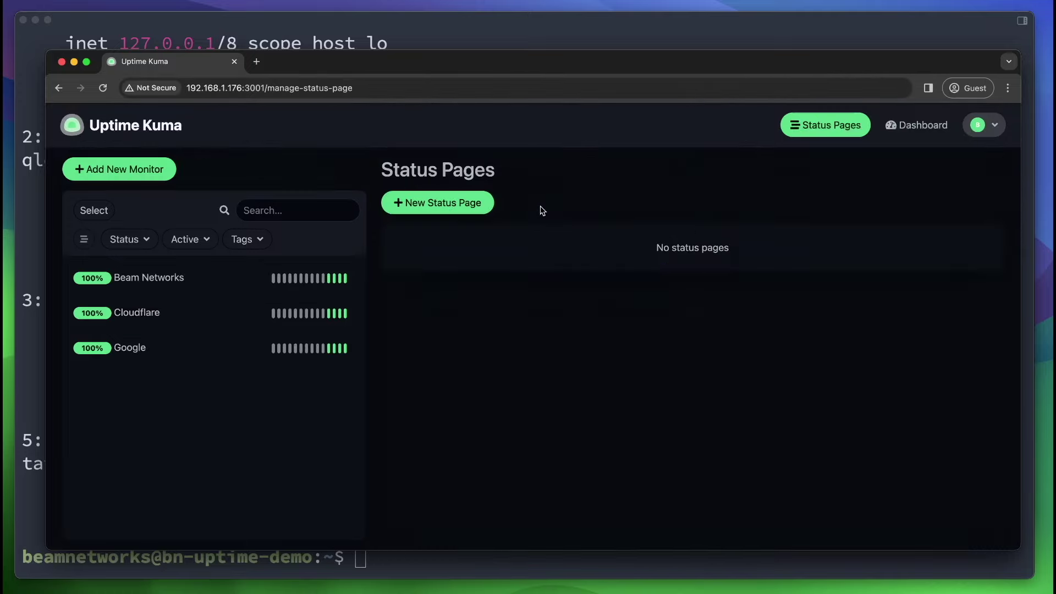
Create a new status page with name 'Default' and slug 'default'.
{"action": "left_click", "coordinate": [484, 203]}
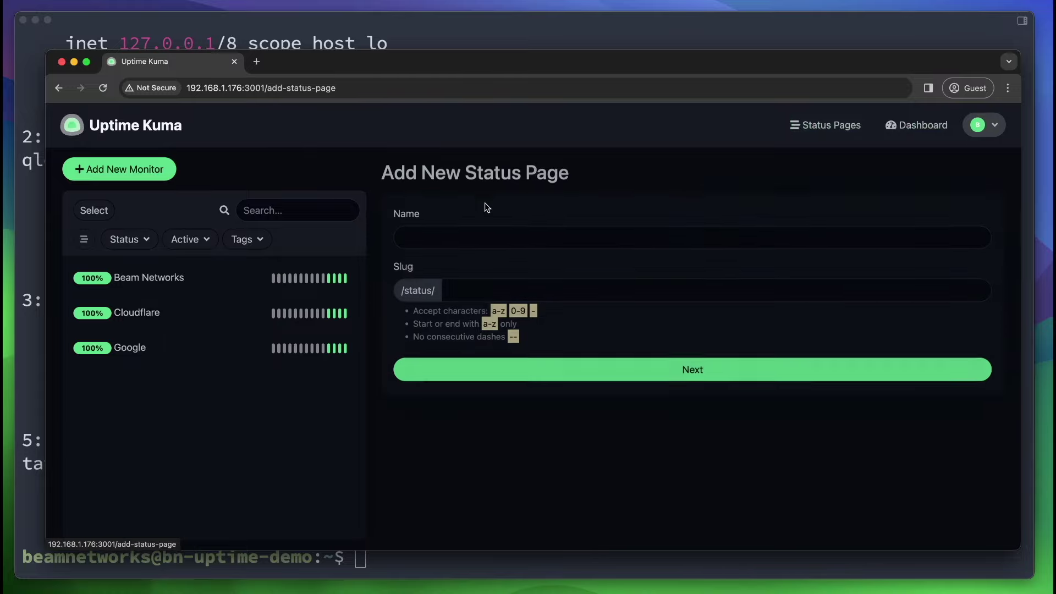
{"action": "left_click", "coordinate": [506, 239]}
{"action": "type", "text": "Default"}
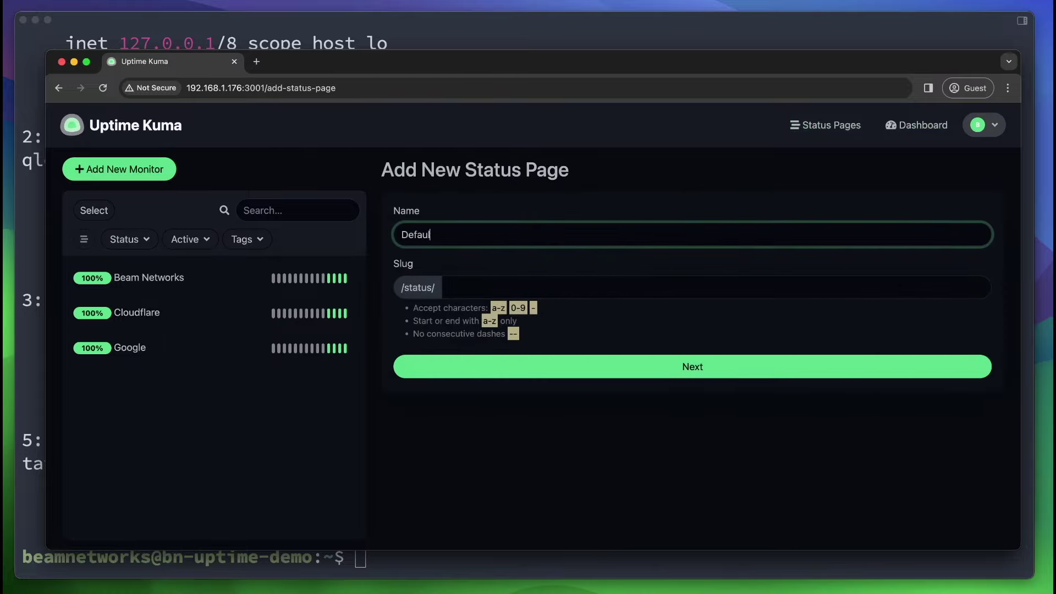
{"action": "key", "text": "Tab"}
{"action": "type", "text": "default"}
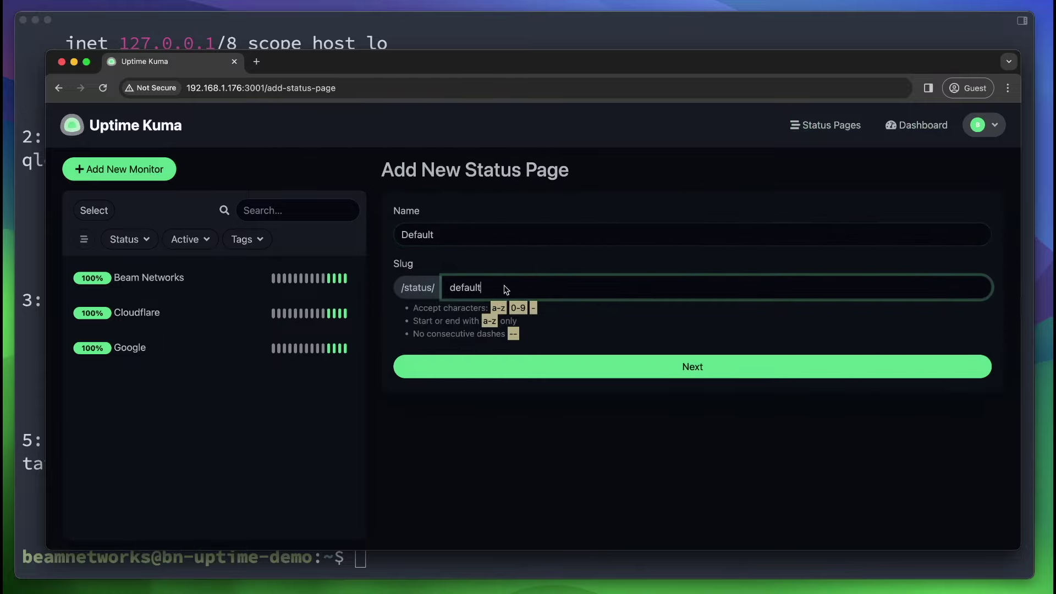
{"action": "left_click", "coordinate": [489, 376]}
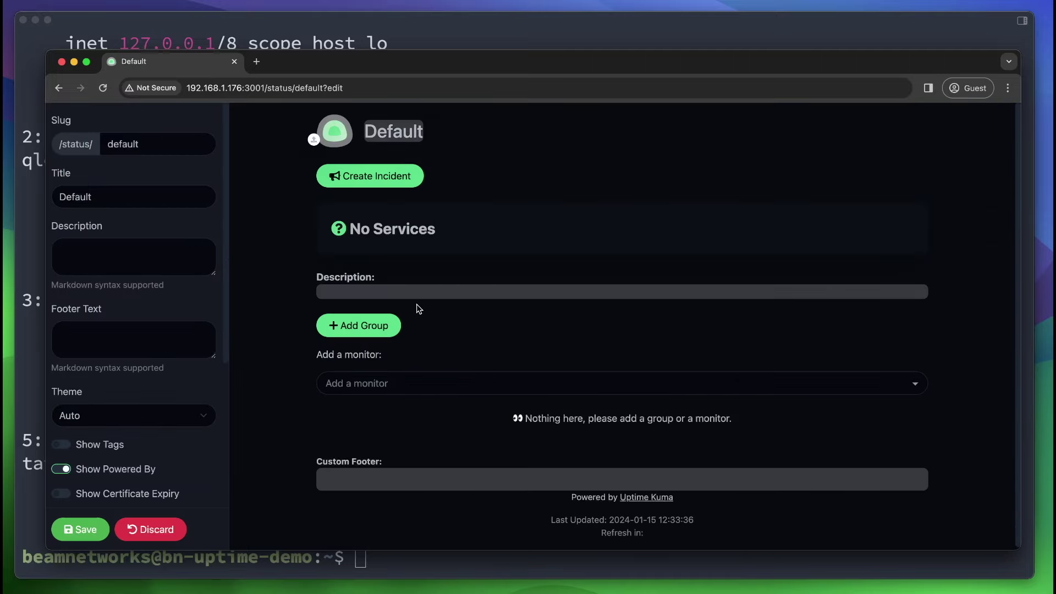
Look over the status page settings, keeping the Auto theme and adding no monitors yet.
{"action": "double_click", "coordinate": [392, 131]}
{"action": "left_click", "coordinate": [502, 218]}
{"action": "scroll", "coordinate": [503, 218], "scroll_direction": "down", "scroll_amount": 1}
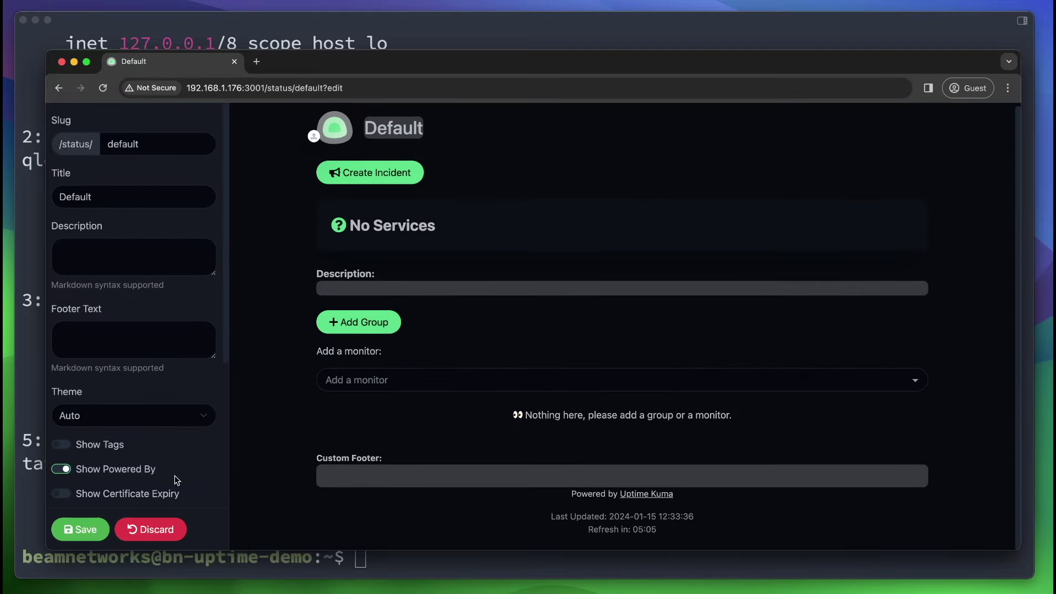
{"action": "scroll", "coordinate": [175, 475], "scroll_direction": "down", "scroll_amount": 3}
{"action": "scroll", "coordinate": [174, 475], "scroll_direction": "up", "scroll_amount": 3}
{"action": "left_click", "coordinate": [147, 418]}
{"action": "left_click", "coordinate": [143, 414]}
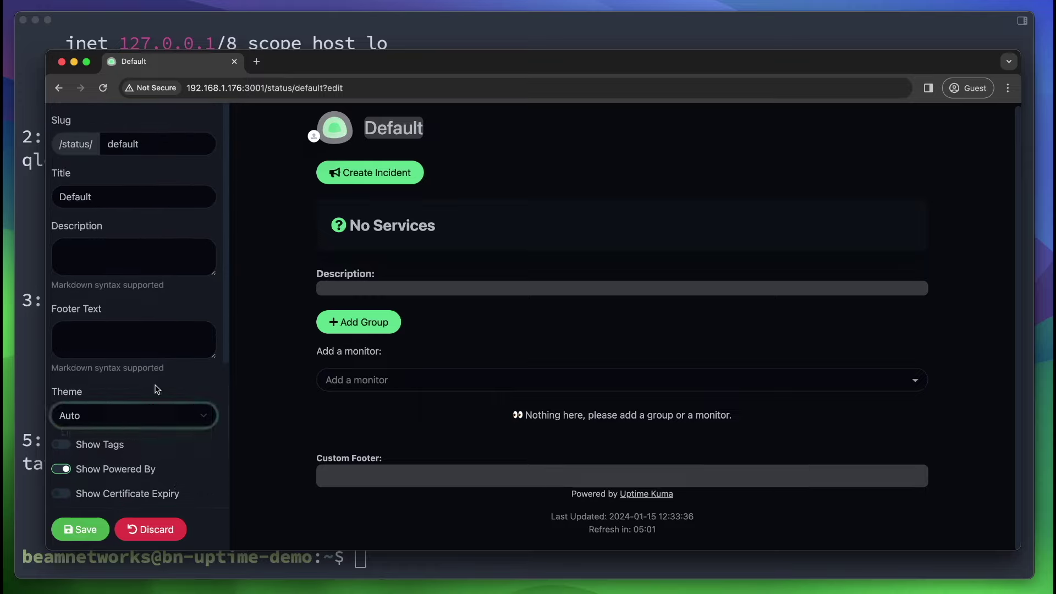
{"action": "left_click", "coordinate": [408, 382]}
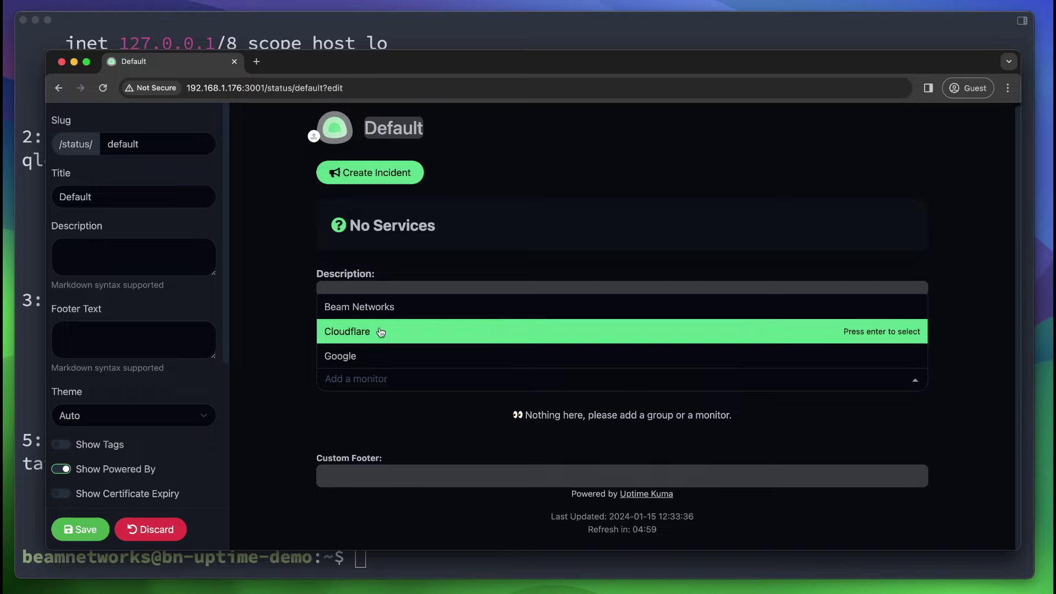
{"action": "left_click", "coordinate": [387, 440]}
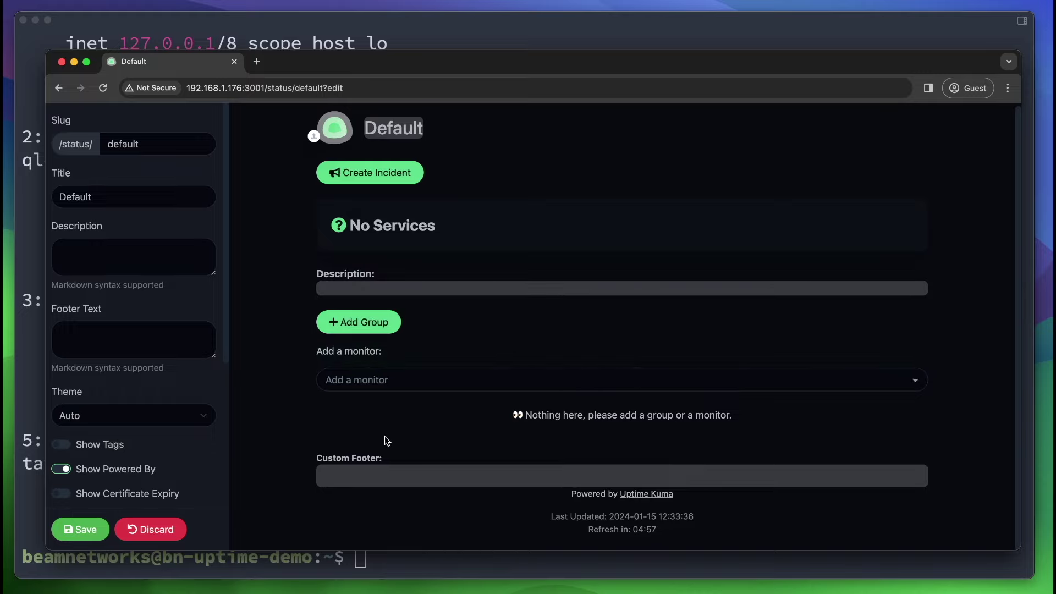
Add a Cloud Services group containing Cloudflare and Google.
{"action": "left_click", "coordinate": [360, 323]}
{"action": "double_click", "coordinate": [363, 414]}
{"action": "type", "text": "C"}
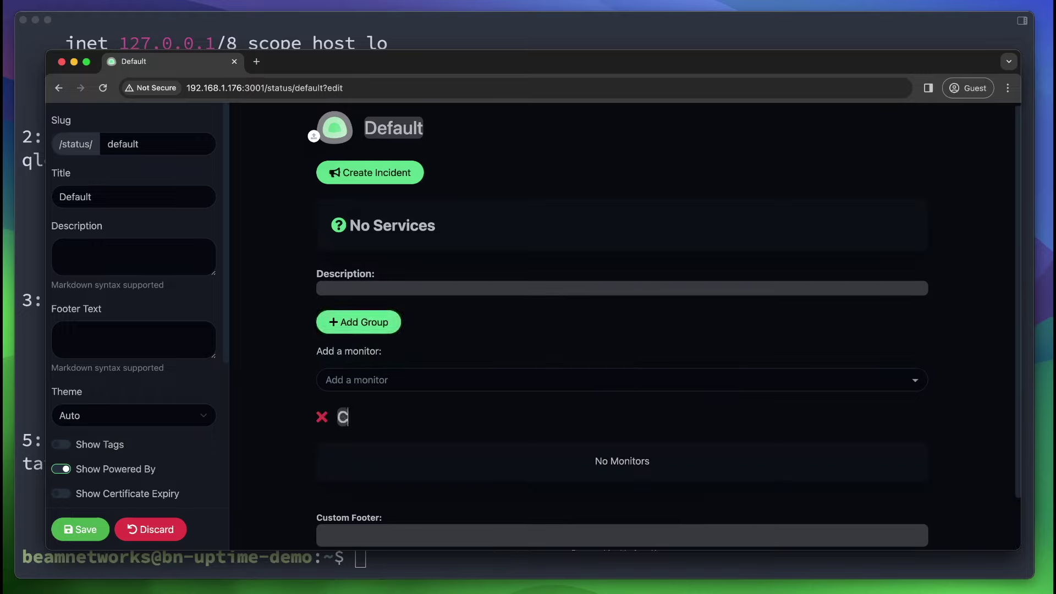
{"action": "type", "text": "loud Services"}
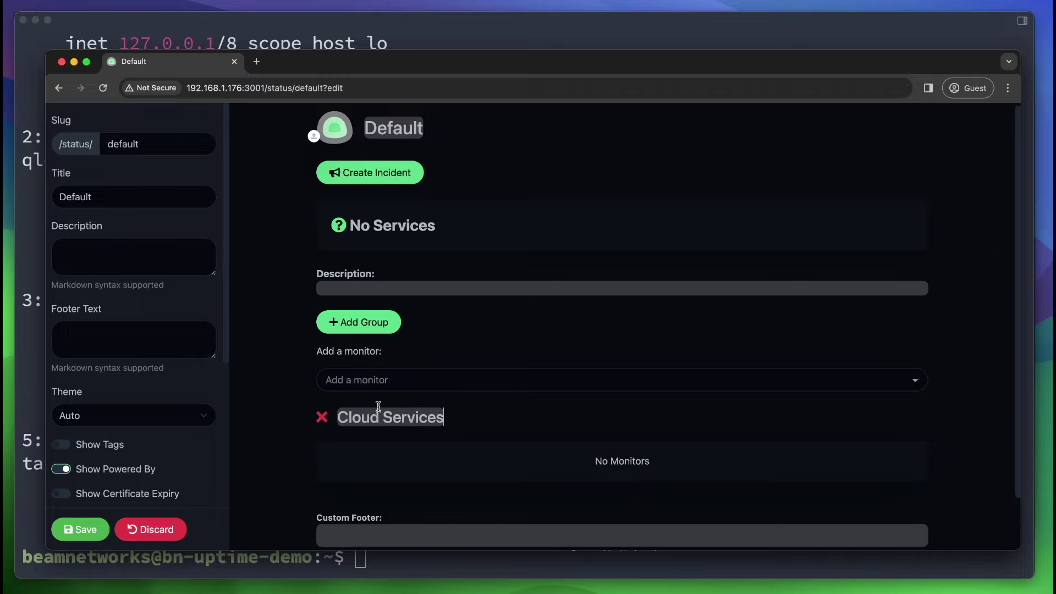
{"action": "left_click", "coordinate": [378, 381]}
{"action": "left_click", "coordinate": [351, 332]}
{"action": "left_click", "coordinate": [364, 378]}
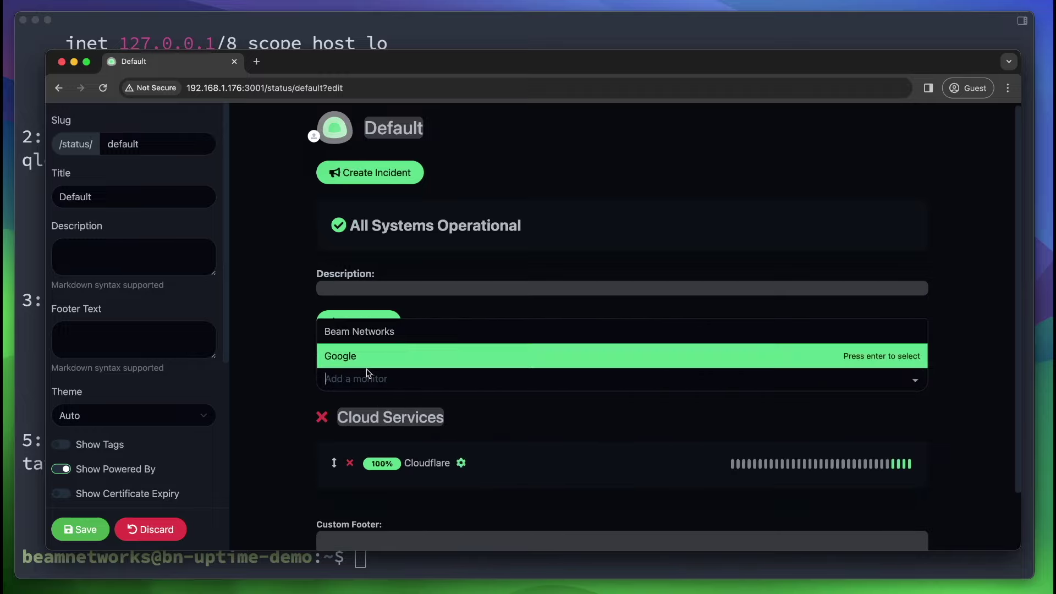
{"action": "left_click", "coordinate": [364, 358]}
Add a Self Hosted Services group with Beam Networks above it and save the page.
{"action": "scroll", "coordinate": [388, 383], "scroll_direction": "down", "scroll_amount": 2}
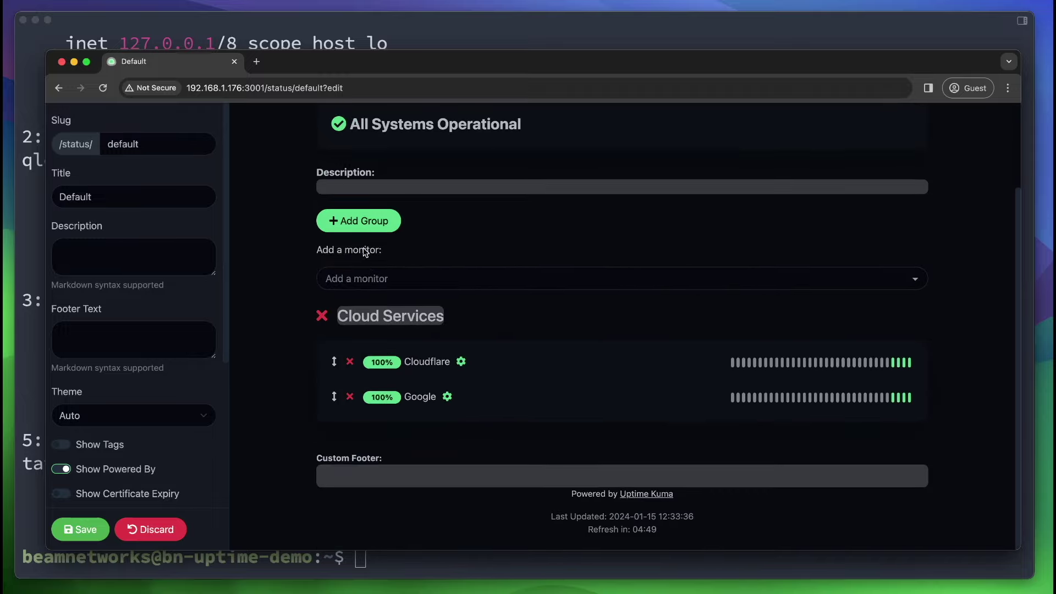
{"action": "left_click", "coordinate": [366, 221]}
{"action": "triple_click", "coordinate": [408, 317]}
{"action": "type", "text": "S"}
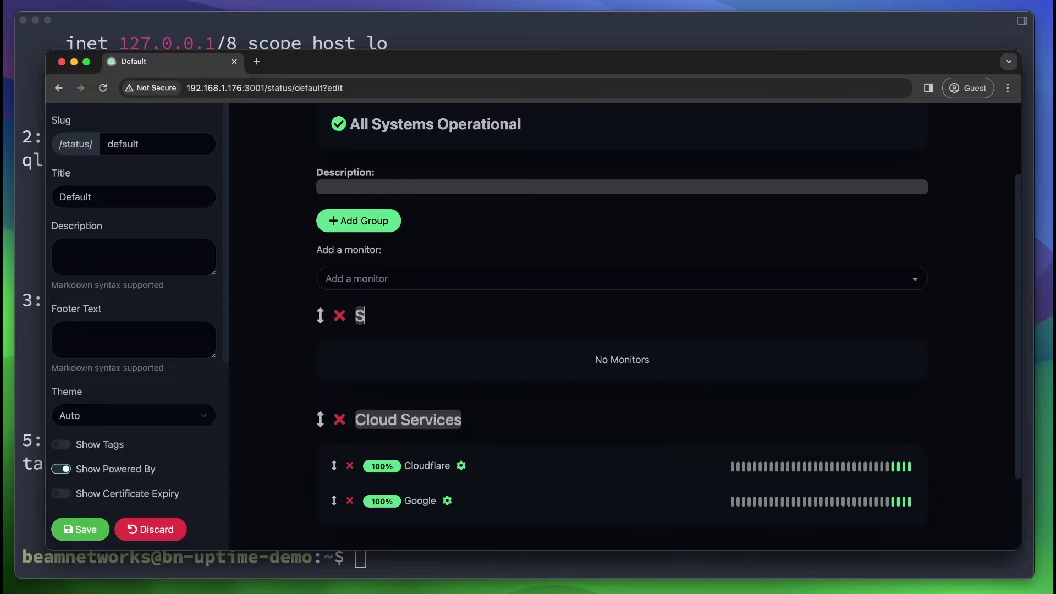
{"action": "type", "text": "elf Hosted Services"}
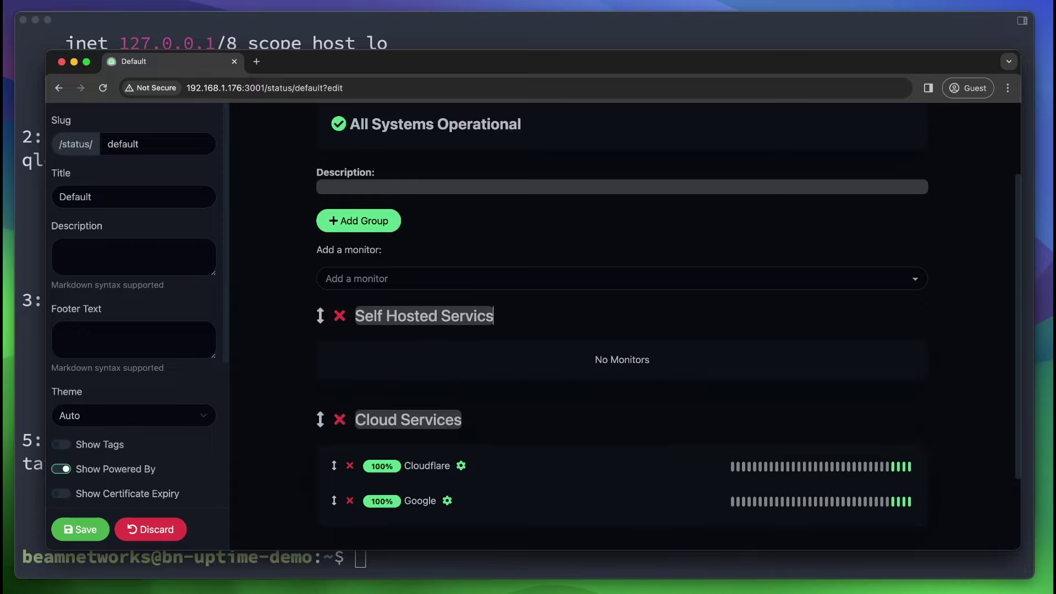
{"action": "left_click", "coordinate": [457, 278]}
{"action": "left_click", "coordinate": [457, 306]}
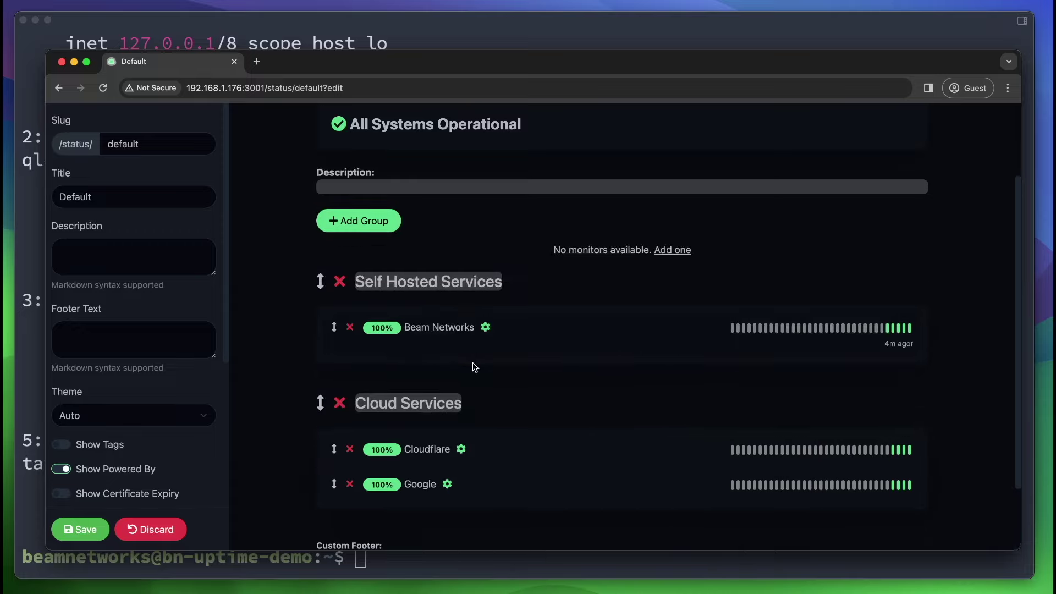
{"action": "left_click", "coordinate": [105, 526]}
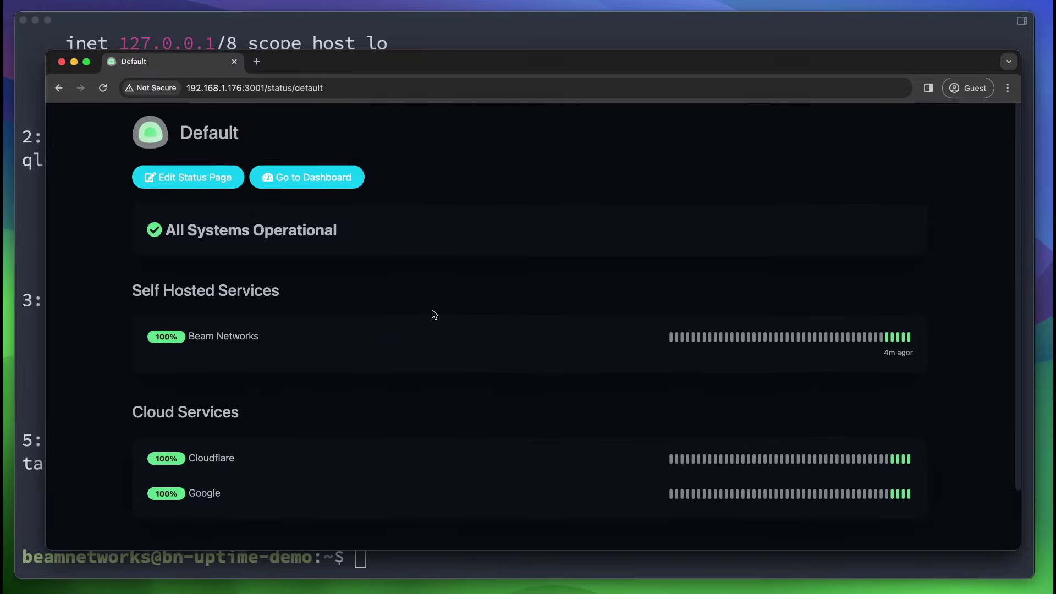
Review the Beam Networks and Google entries on the public Default page, then leave it.
{"action": "scroll", "coordinate": [431, 314], "scroll_direction": "down", "scroll_amount": 2}
{"action": "scroll", "coordinate": [94, 382], "scroll_direction": "up", "scroll_amount": 2}
{"action": "left_click_drag", "start_coordinate": [183, 344], "coordinate": [302, 344]}
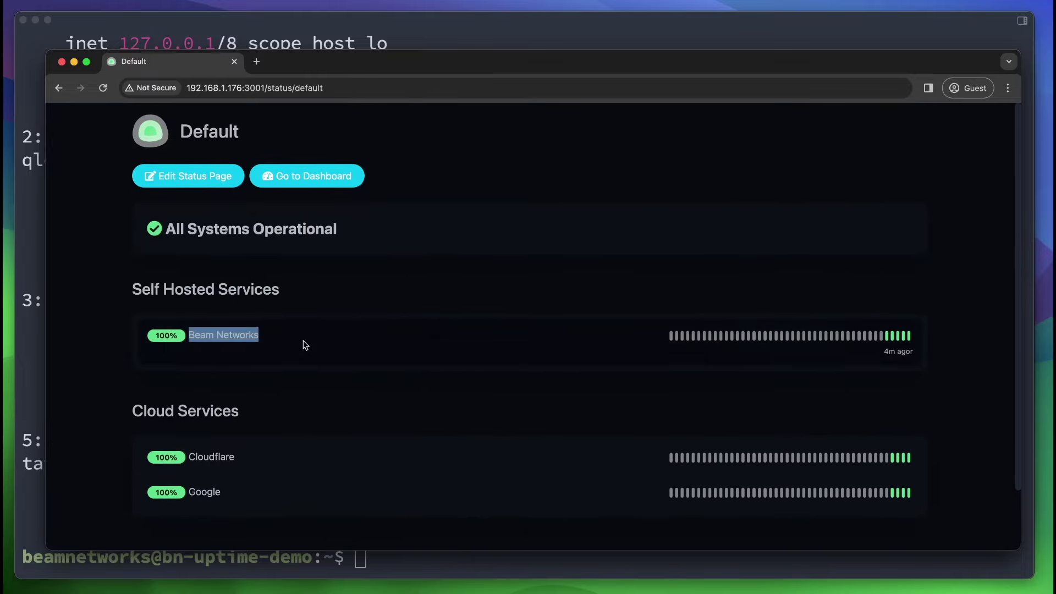
{"action": "left_click_drag", "start_coordinate": [174, 471], "coordinate": [245, 507]}
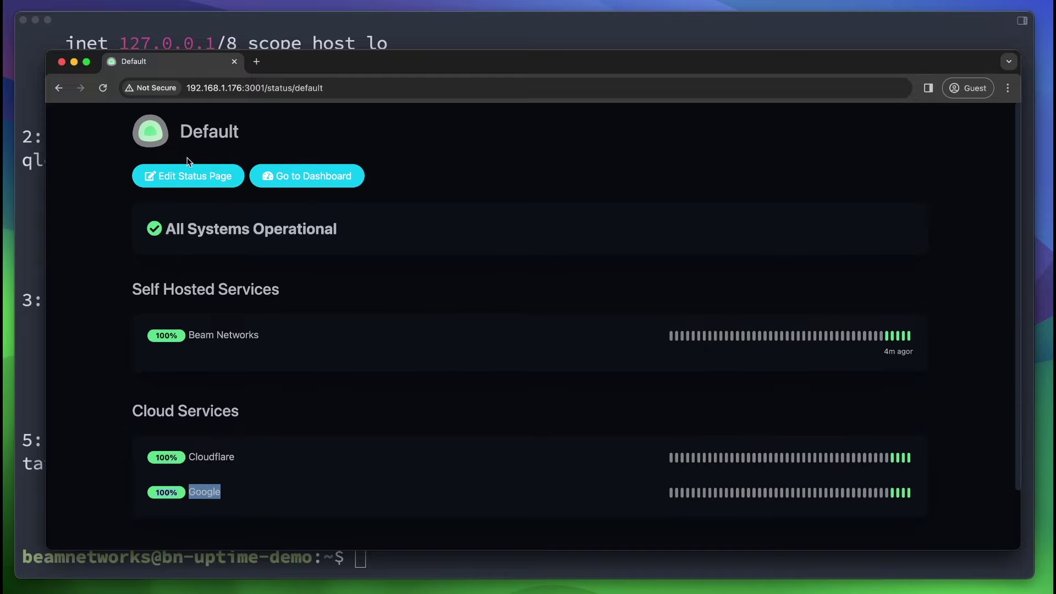
{"action": "left_click", "coordinate": [157, 177]}
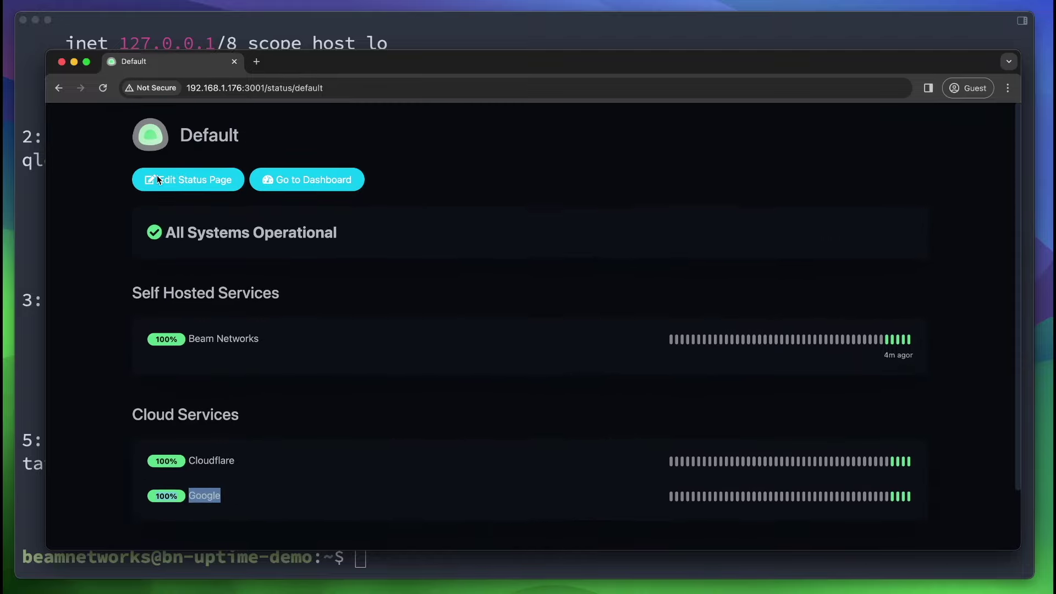
{"action": "left_click", "coordinate": [982, 126]}
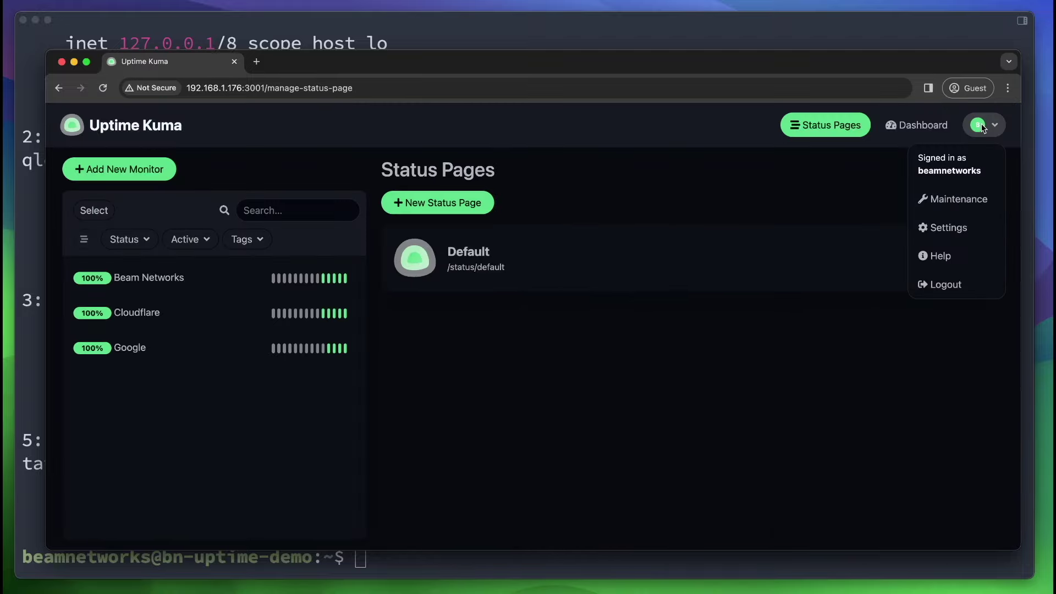
{"action": "left_click", "coordinate": [982, 128]}
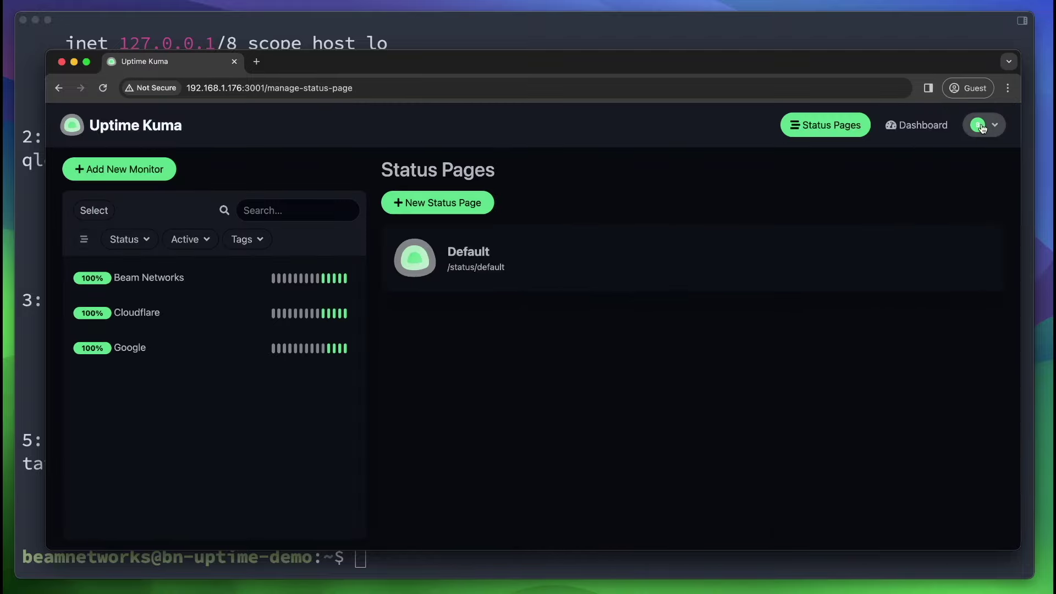
Browse the Schedule Maintenance form, keeping the single-window strategy, and go back to the dashboard.
{"action": "left_click", "coordinate": [982, 128]}
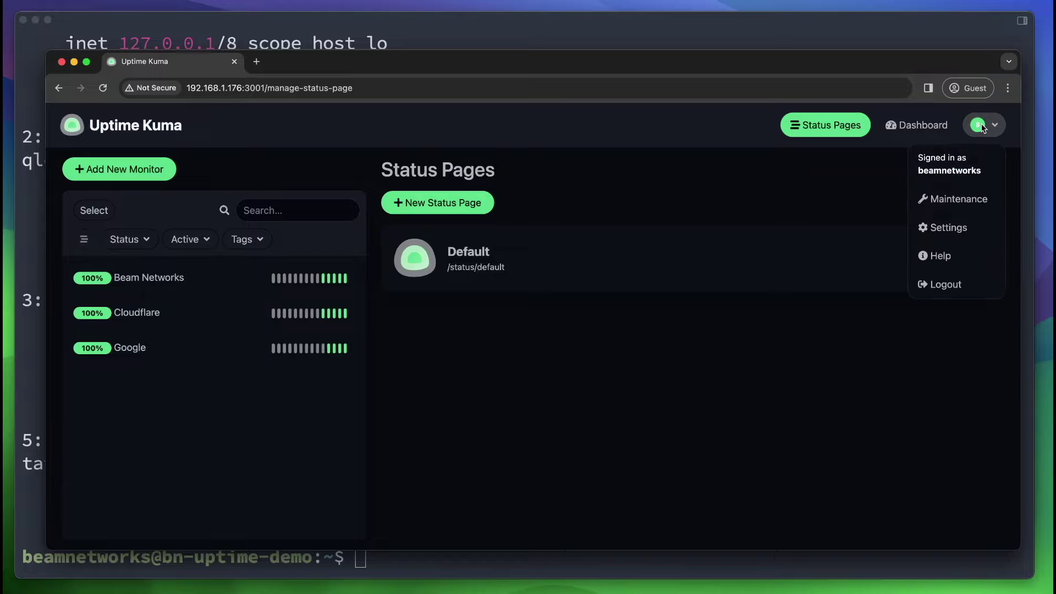
{"action": "left_click", "coordinate": [922, 202]}
{"action": "left_click", "coordinate": [454, 211]}
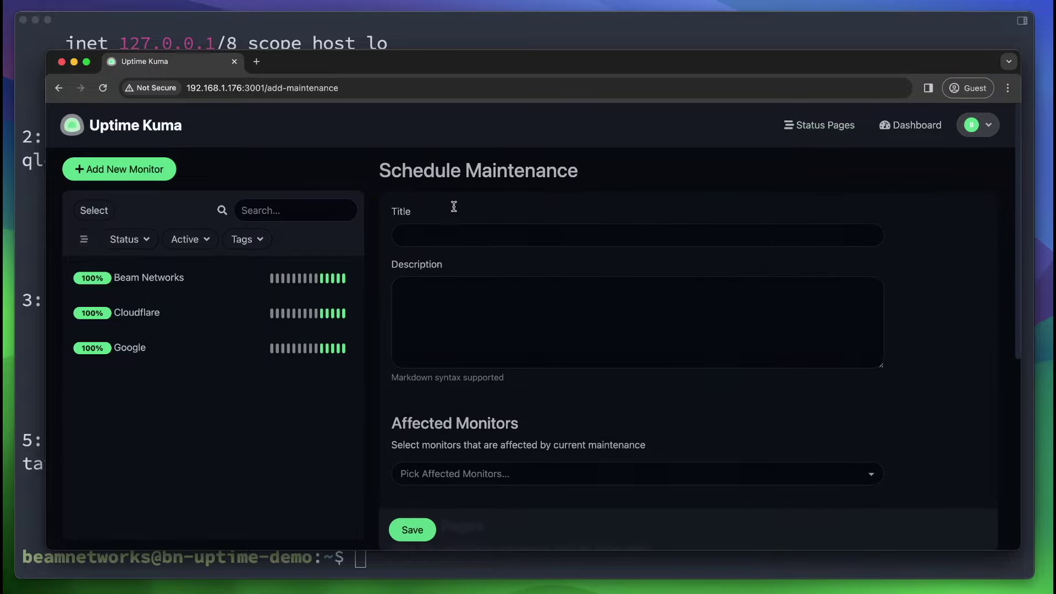
{"action": "scroll", "coordinate": [490, 266], "scroll_direction": "down", "scroll_amount": 3}
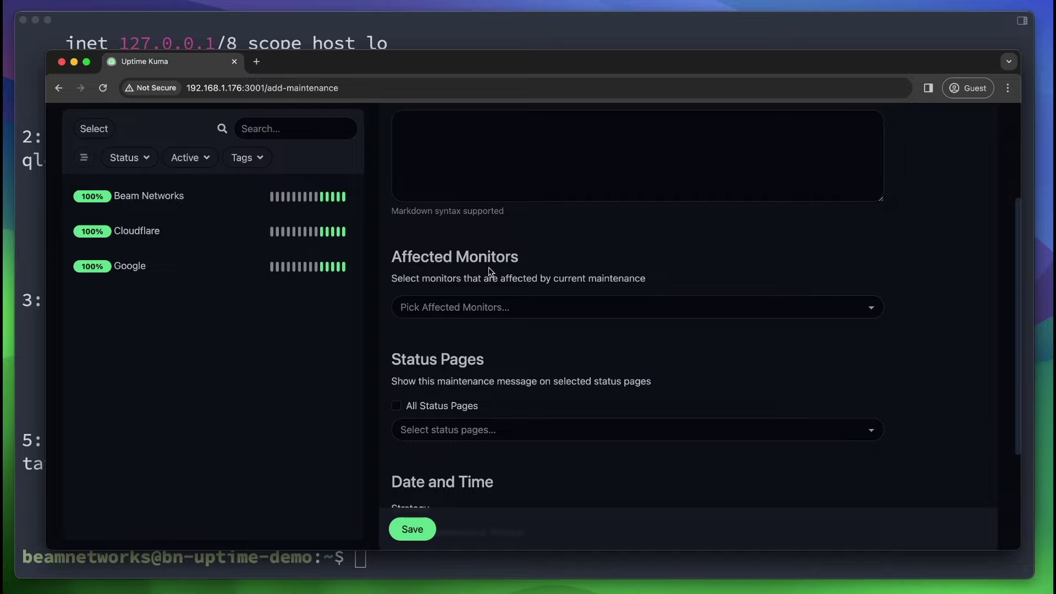
{"action": "scroll", "coordinate": [496, 364], "scroll_direction": "down", "scroll_amount": 3}
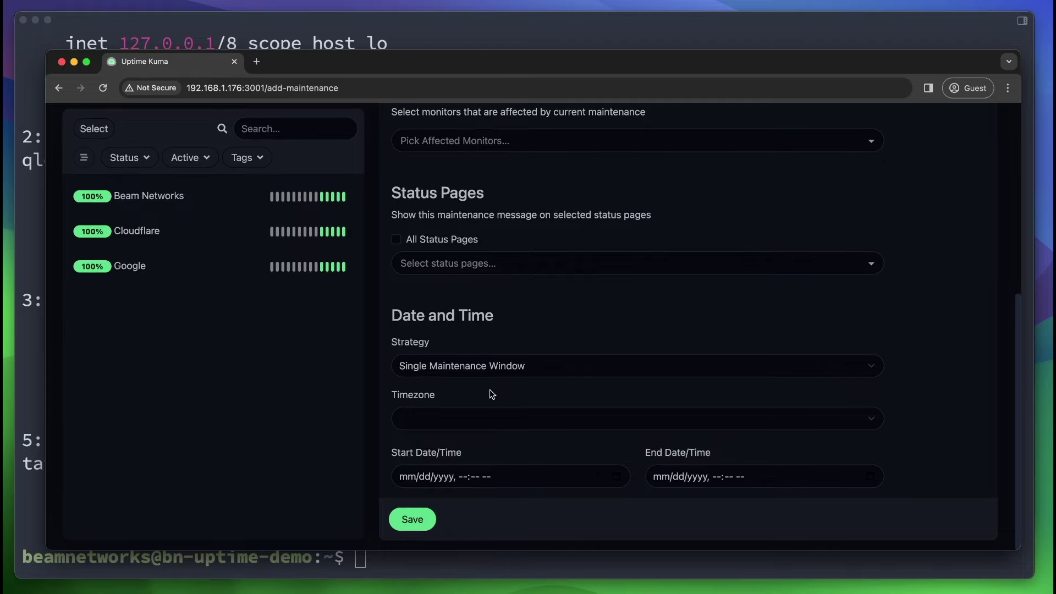
{"action": "left_click", "coordinate": [485, 367]}
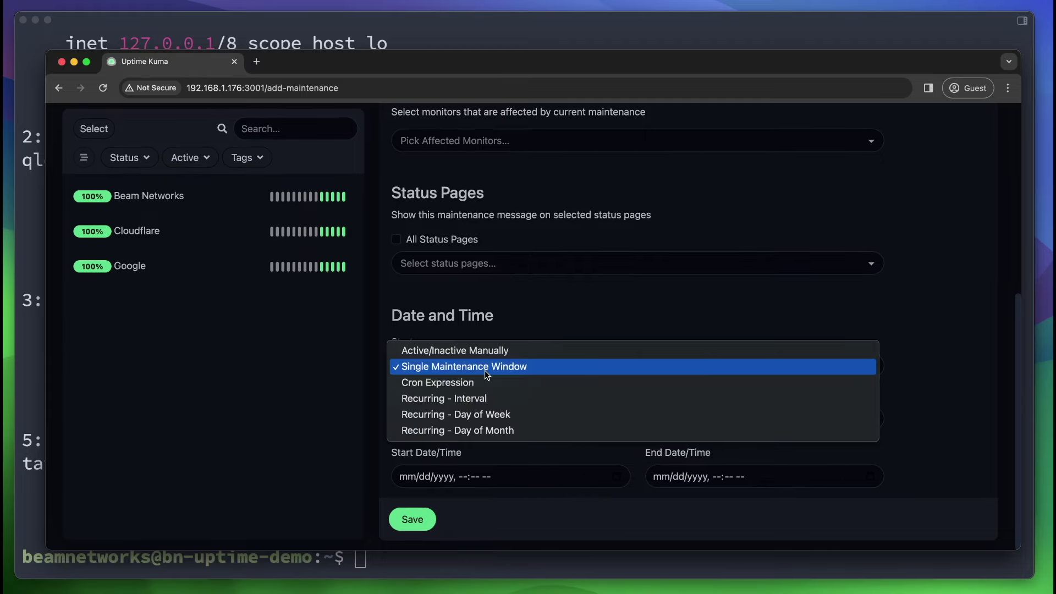
{"action": "left_click", "coordinate": [456, 333]}
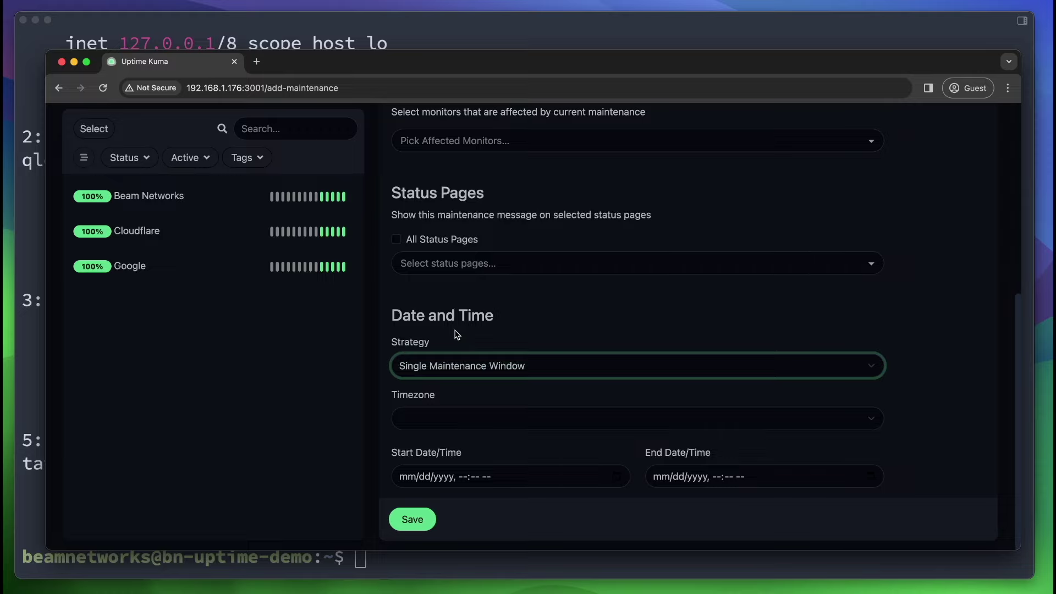
{"action": "scroll", "coordinate": [455, 333], "scroll_direction": "up", "scroll_amount": 6}
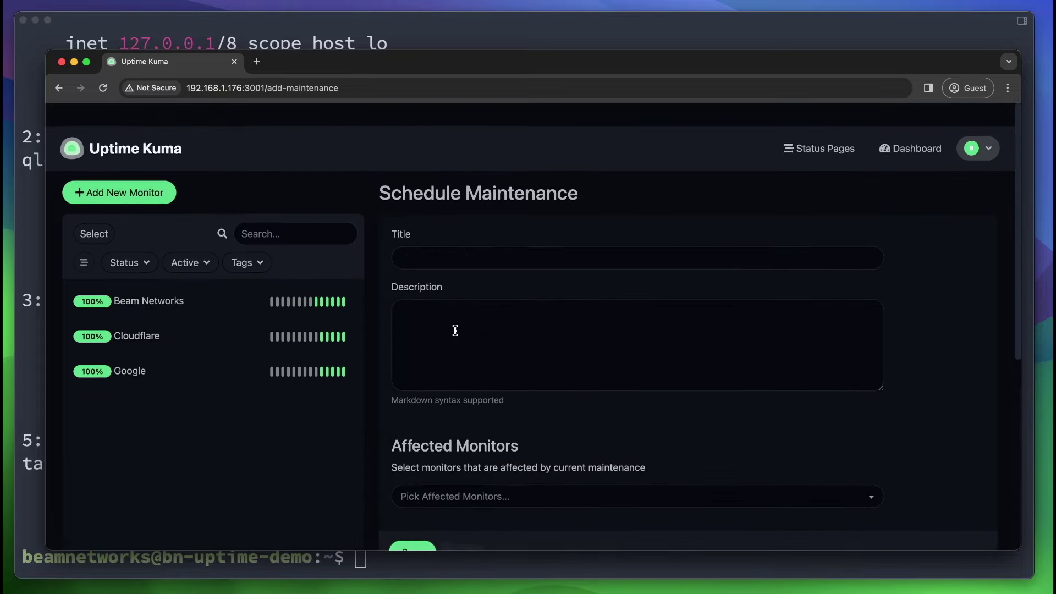
{"action": "left_click", "coordinate": [910, 148]}
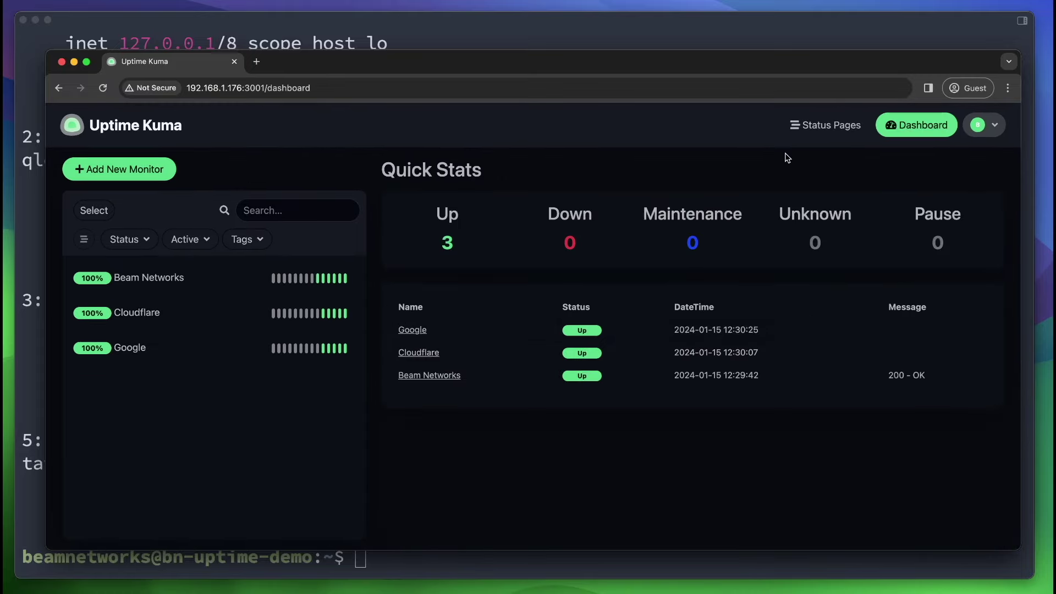